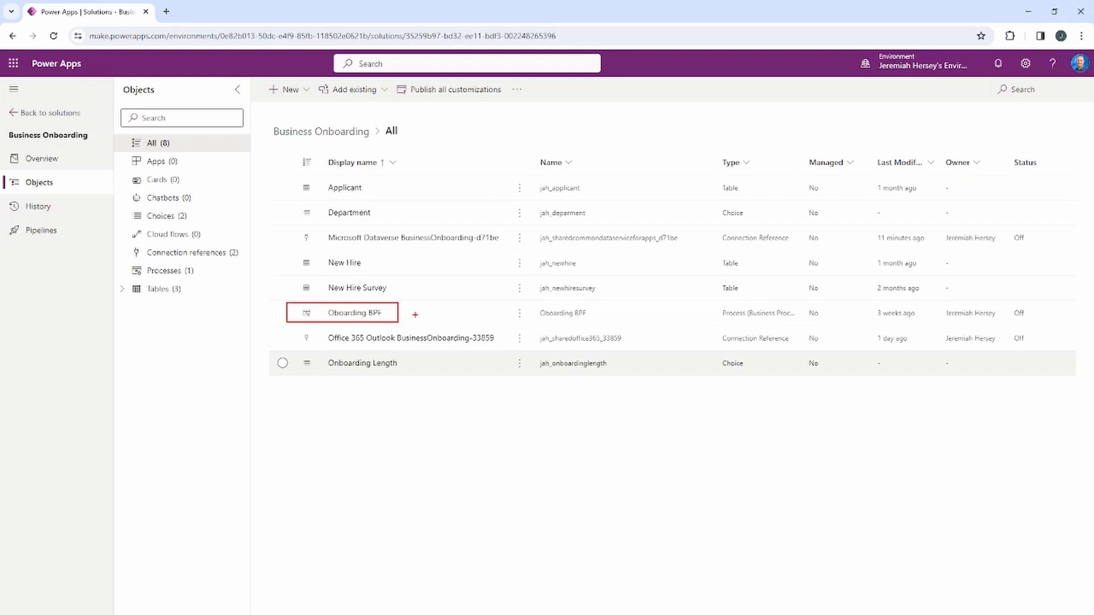
Step: Open the Oboarding BPF business process flow from the Business Onboarding solution and validate it
left_click_drag(413, 314, 466, 315)
key("Escape")
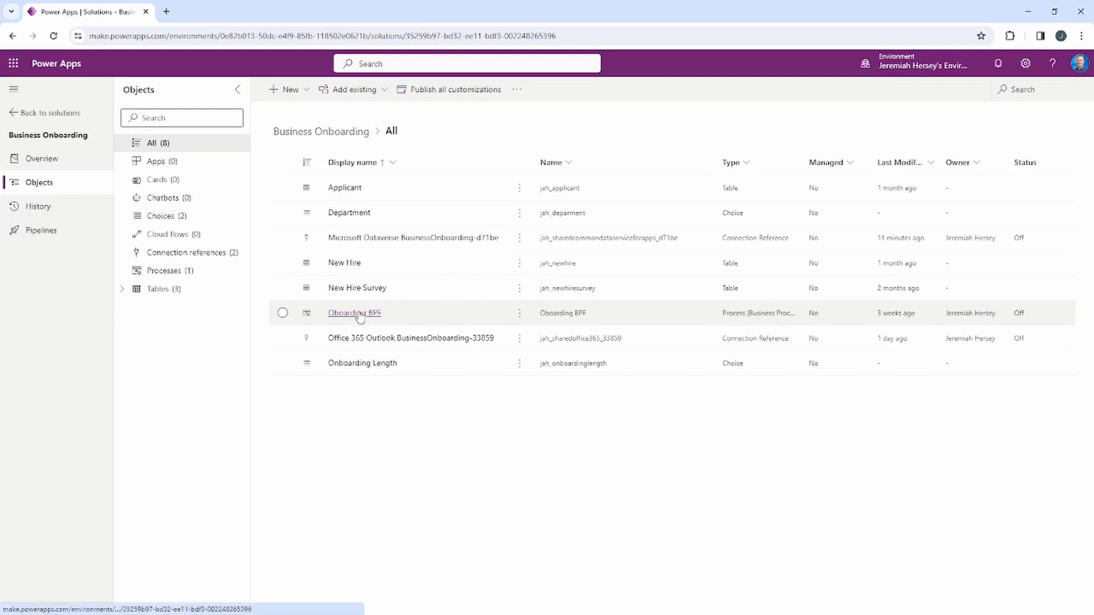
left_click(354, 313)
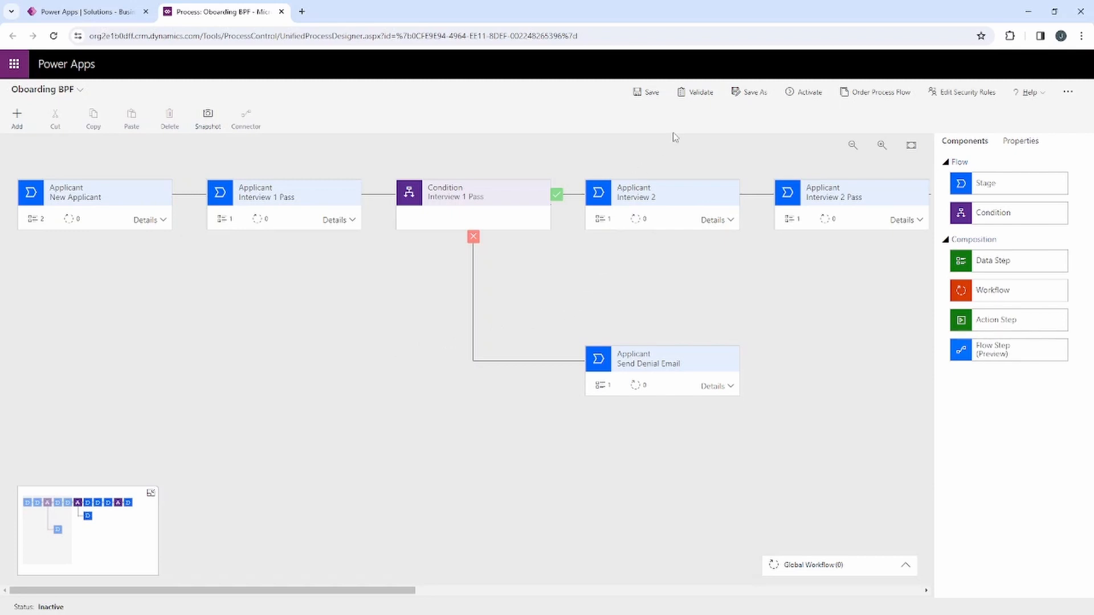
mouse_move(673, 81)
left_mouse_down()
mouse_move(735, 105)
mouse_move(704, 138)
left_mouse_up()
left_click(702, 95)
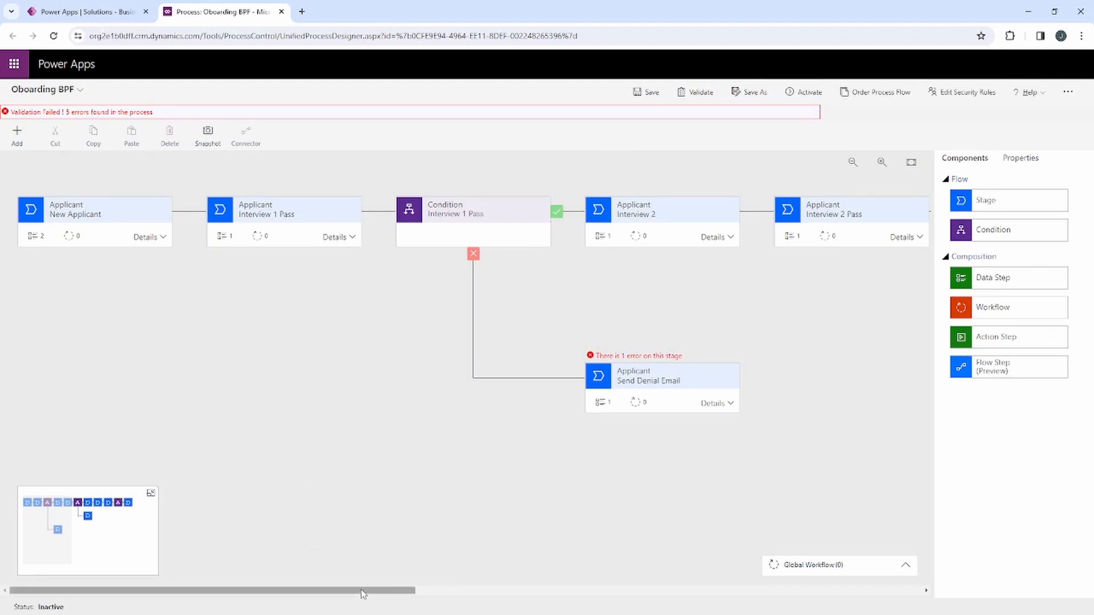
Step: Examine the whole process flow, from the Interview 1 Pass condition to New Hire Survey, for stages flagged with validation errors
left_click_drag(363, 594, 466, 593)
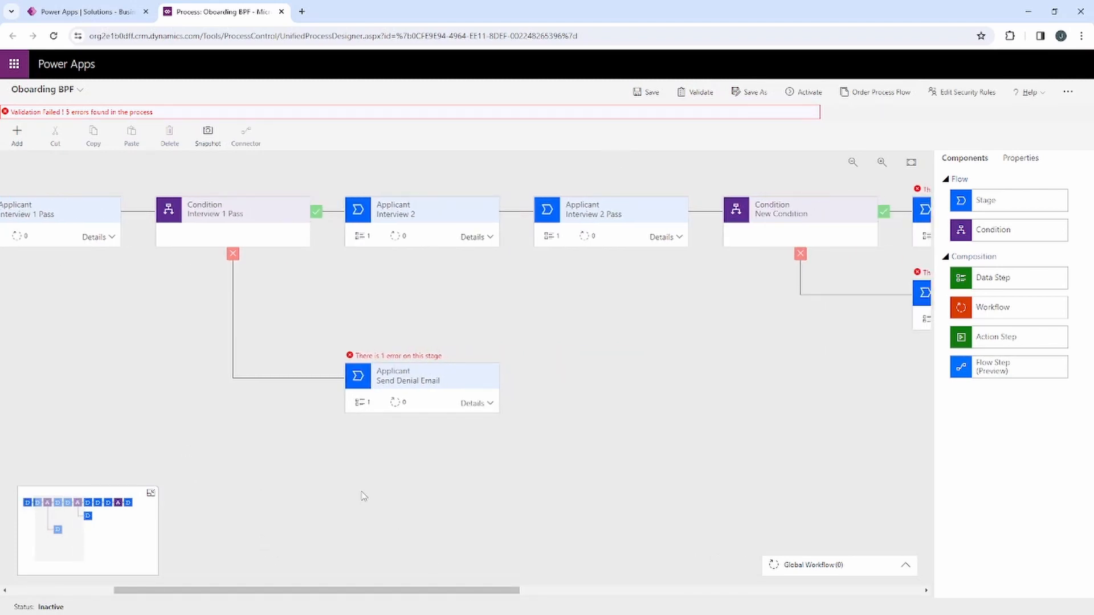
left_click_drag(323, 336, 570, 441)
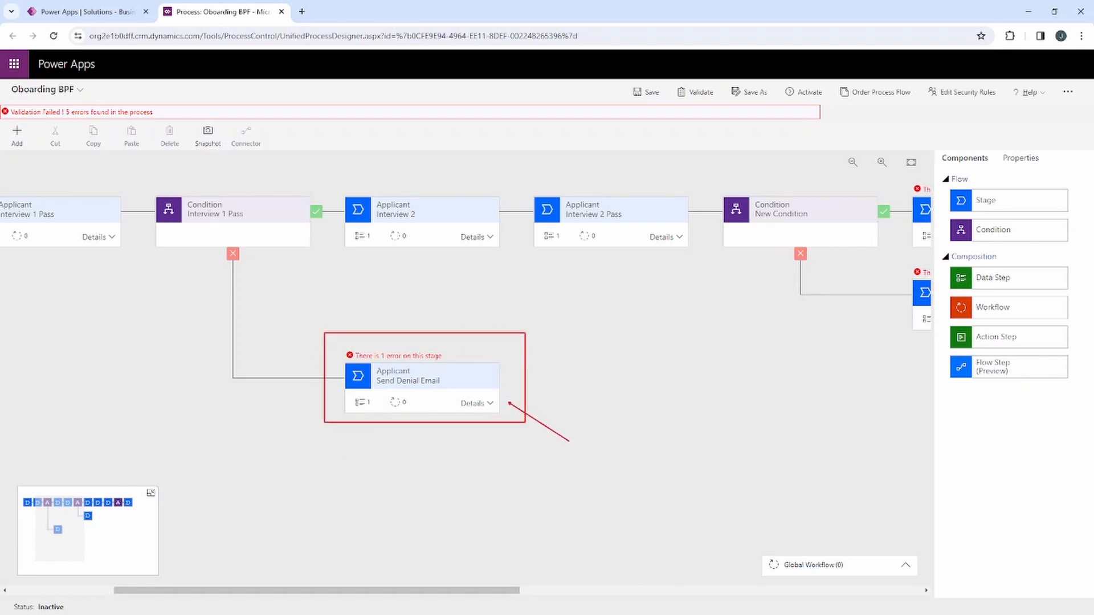
key("Escape")
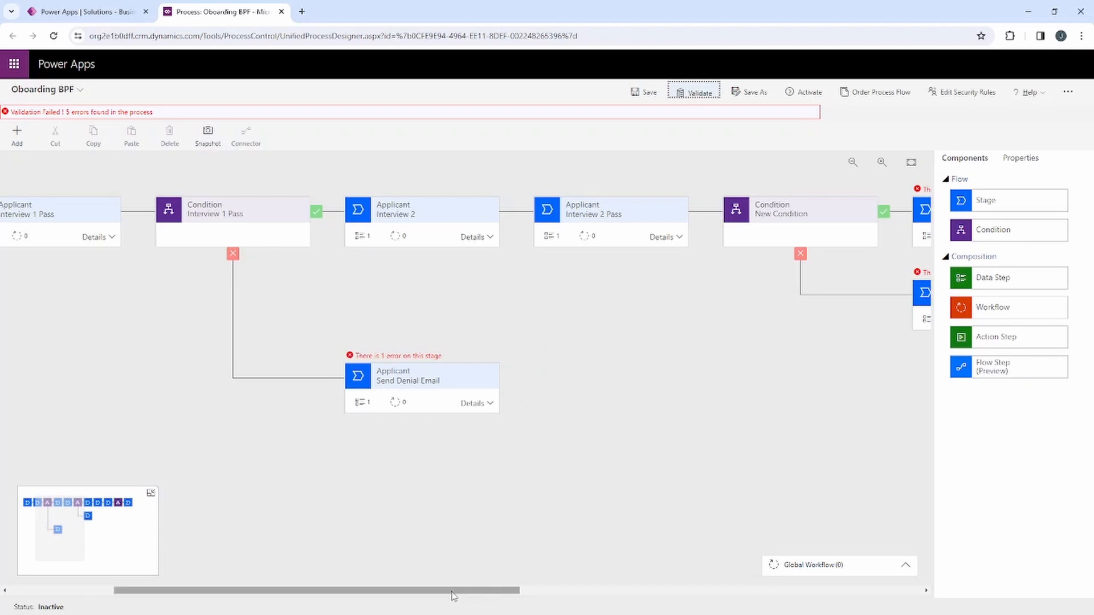
left_click_drag(451, 594, 691, 593)
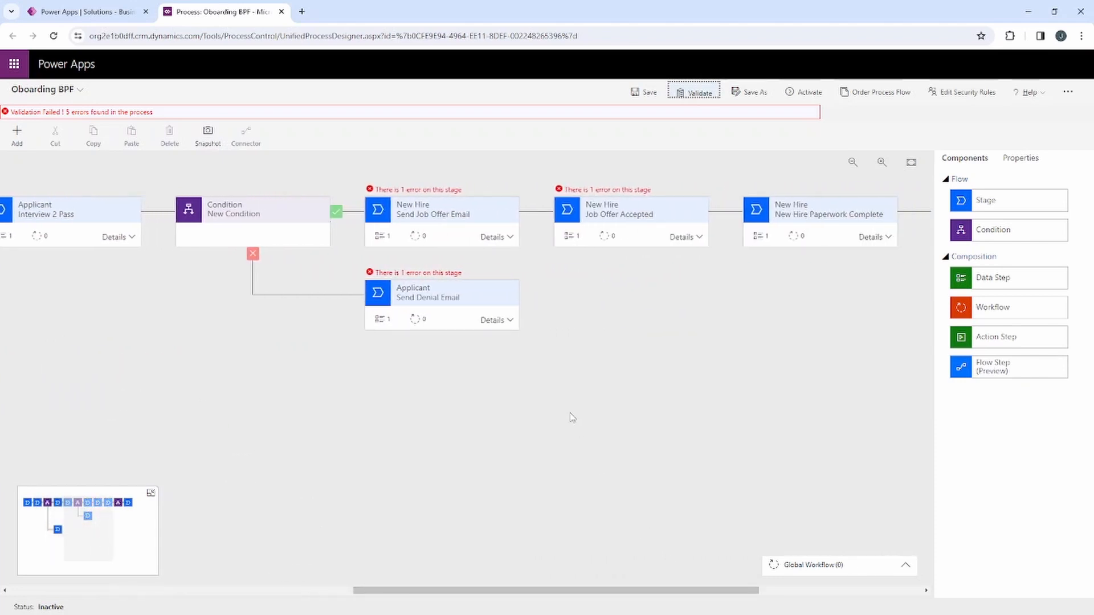
key("ctrl+2")
mouse_move(353, 175)
left_mouse_down()
mouse_move(412, 223)
mouse_move(721, 256)
left_mouse_up()
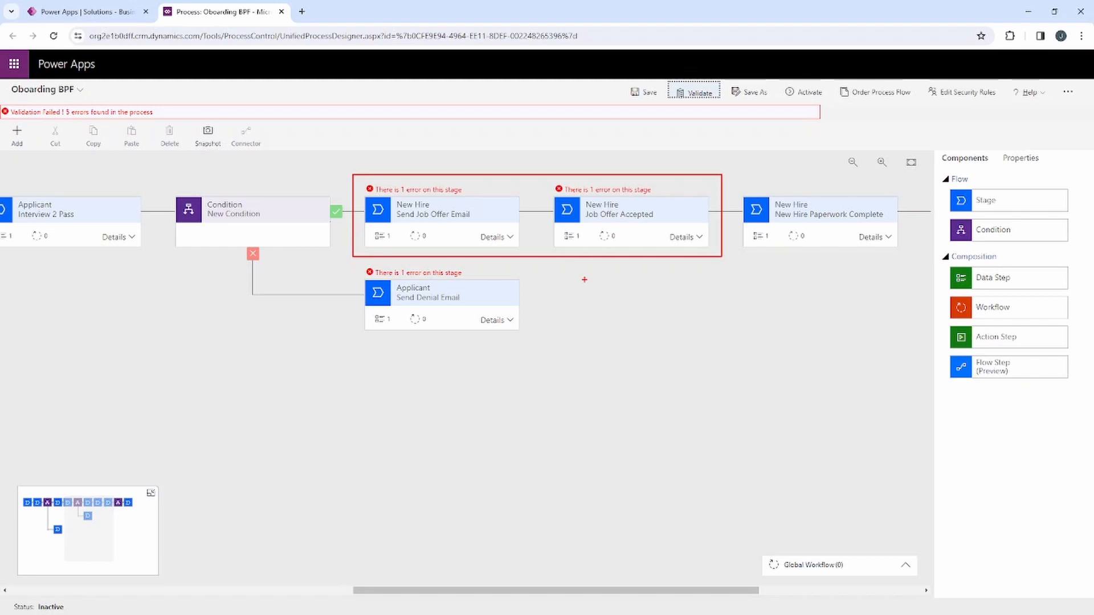
key("Escape")
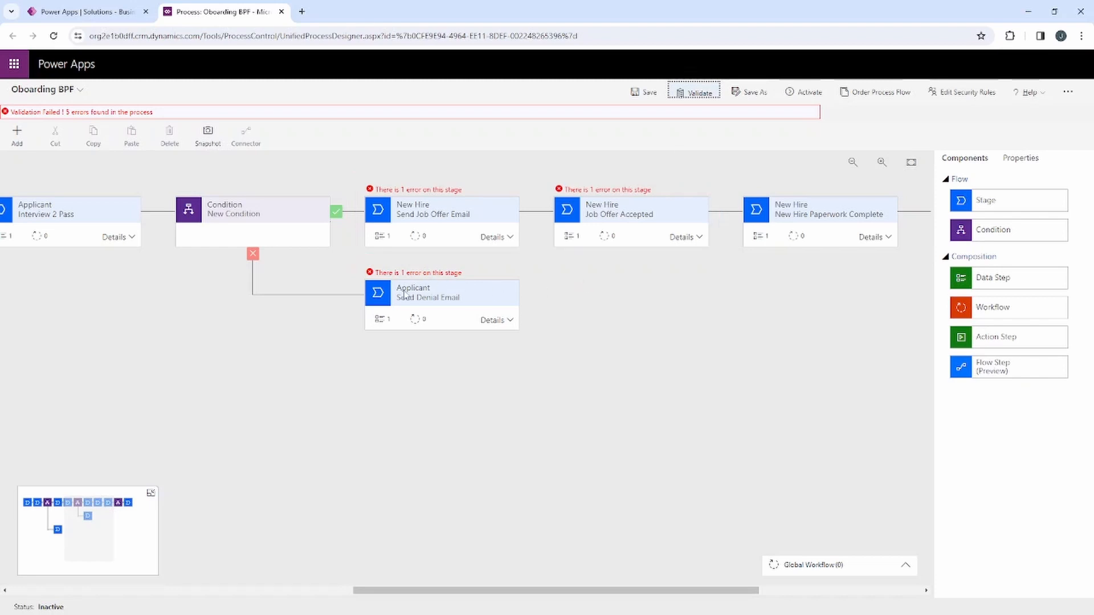
mouse_move(352, 258)
left_mouse_down()
mouse_move(448, 332)
mouse_move(586, 359)
left_mouse_up()
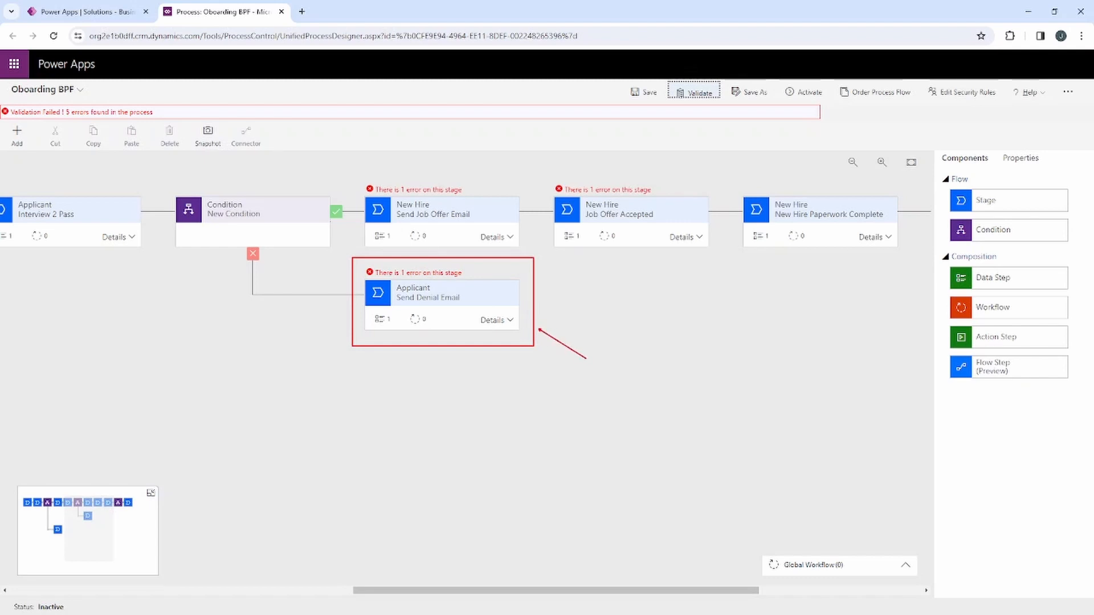
key("Escape")
left_click_drag(608, 591, 796, 591)
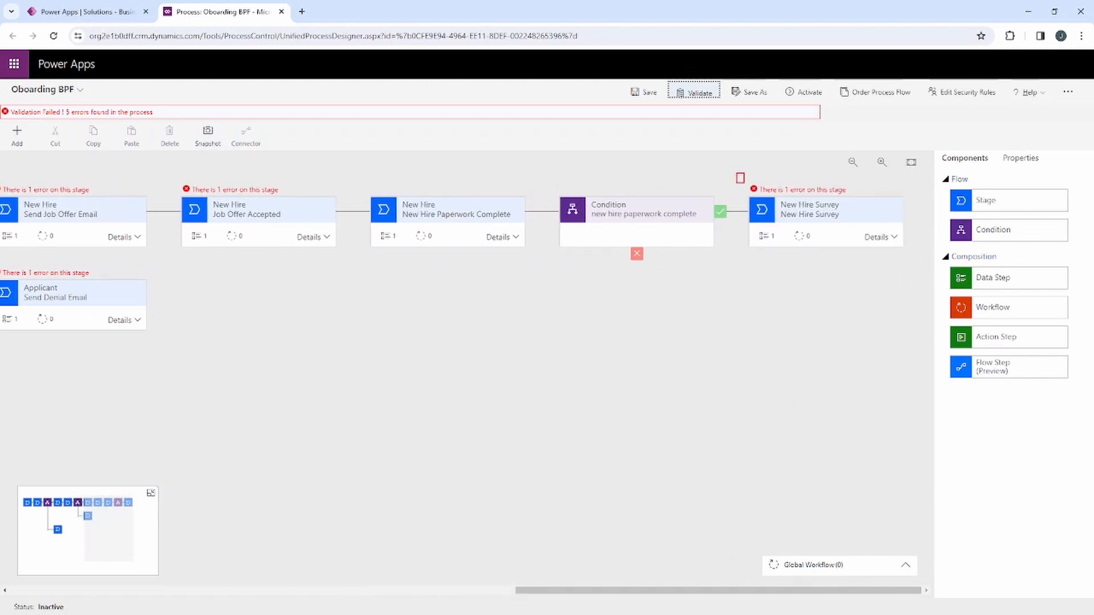
left_click_drag(736, 174, 915, 263)
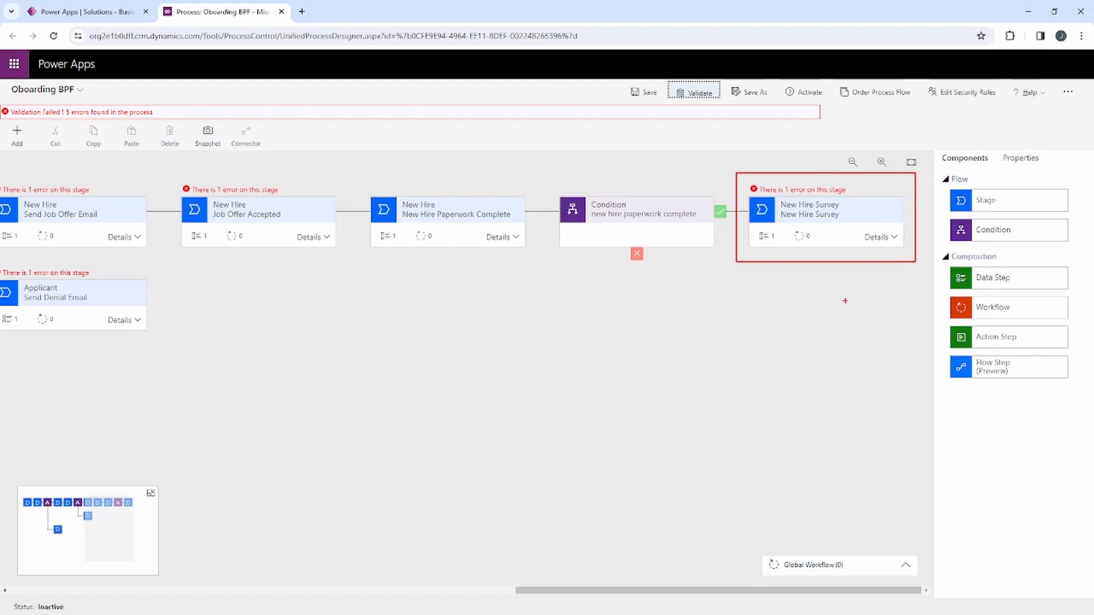
key("Escape")
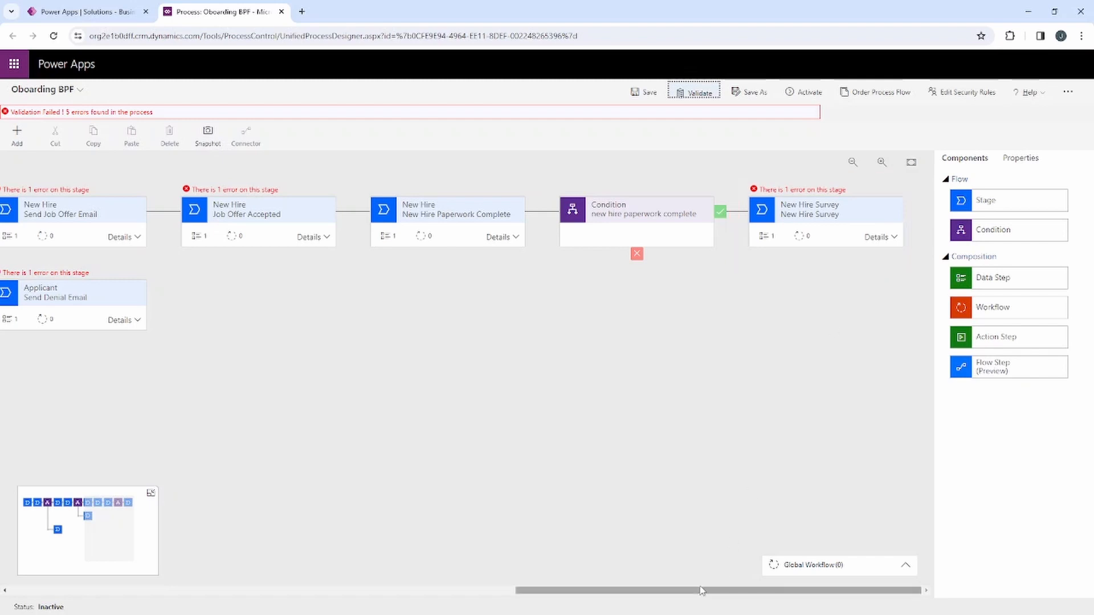
left_click_drag(702, 591, 296, 593)
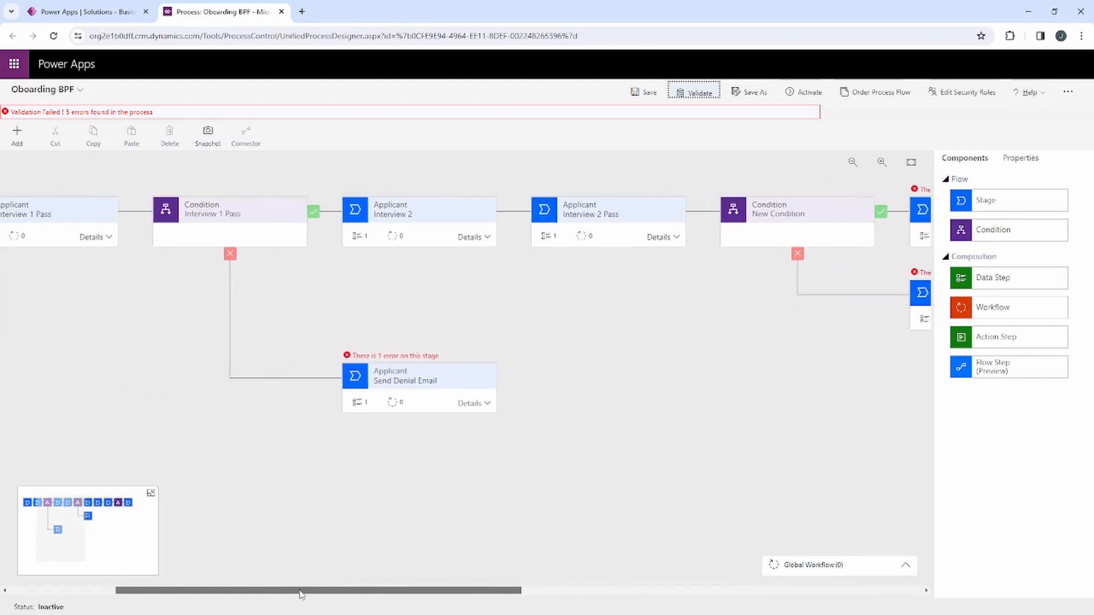
Step: Return to the Business Onboarding solution, end the process editing prompt, and open the New Hire table's columns
left_click(93, 13)
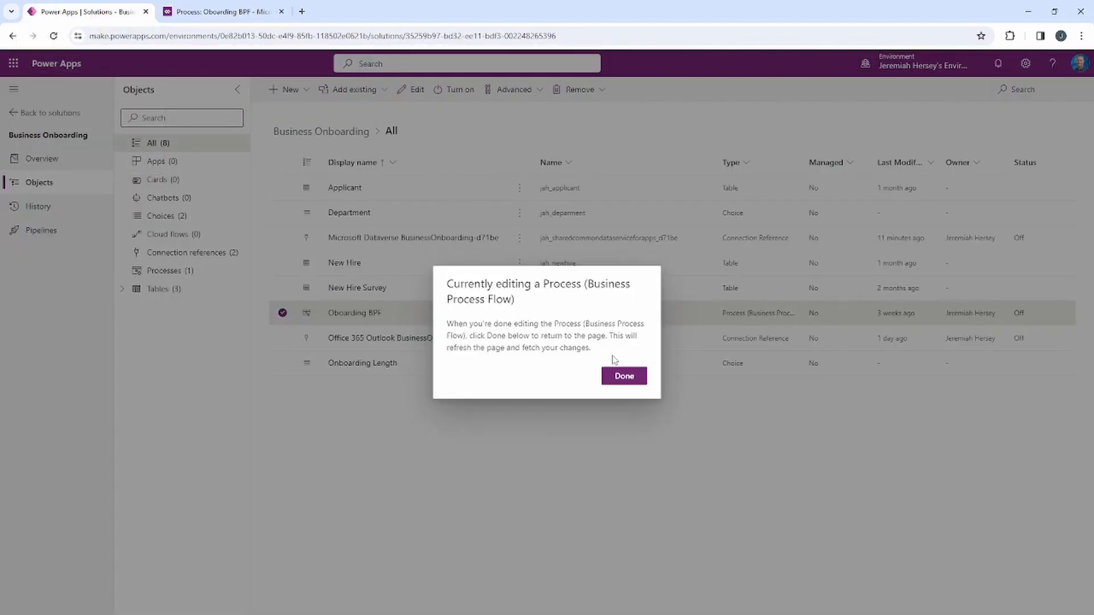
left_click(622, 378)
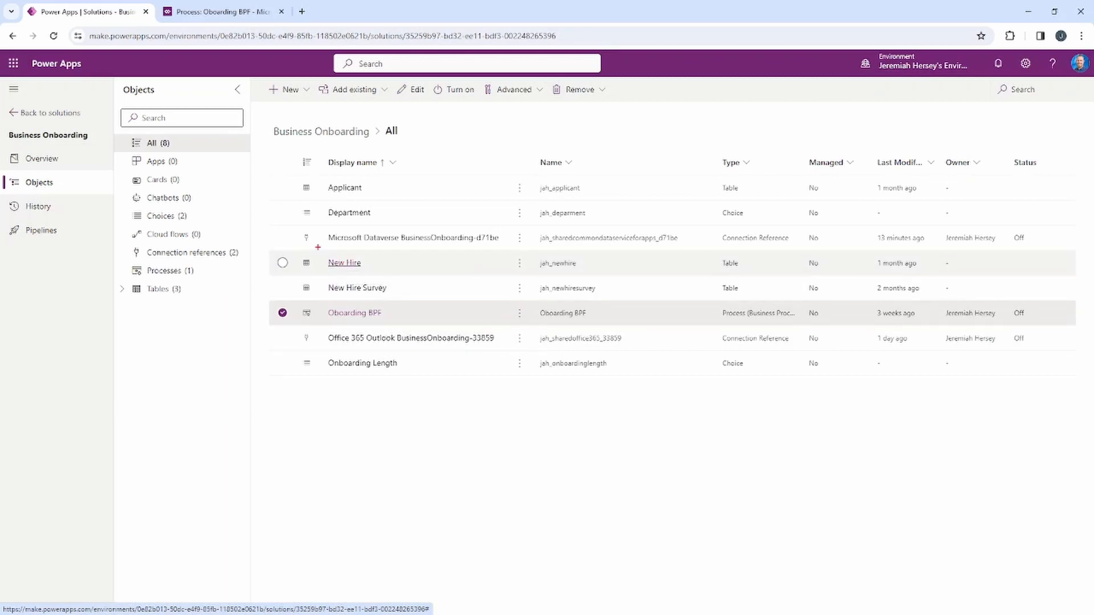
left_click(347, 266)
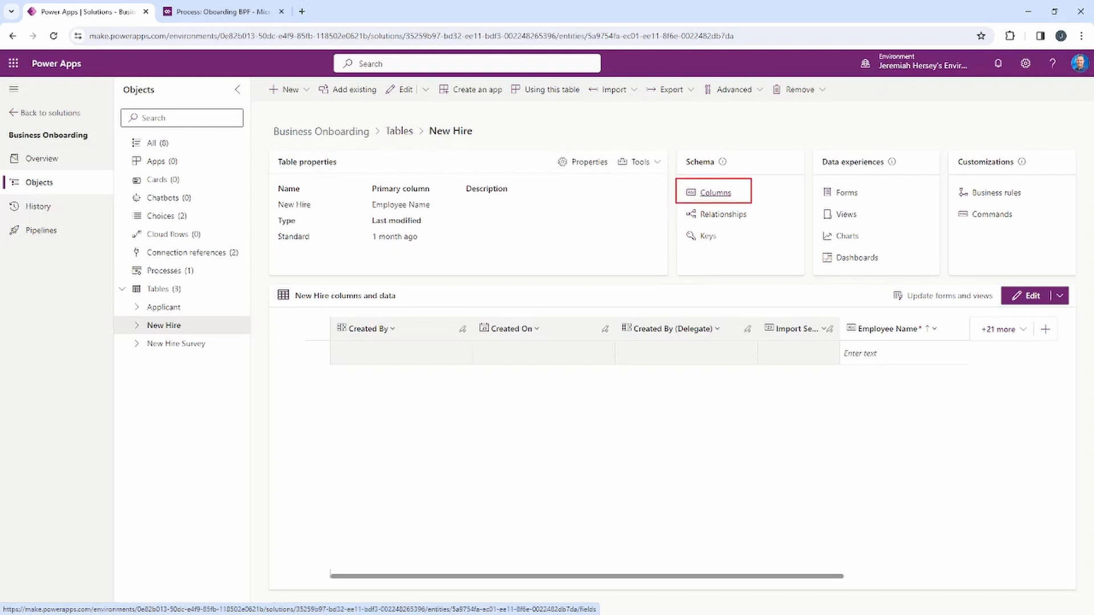
left_click(715, 193)
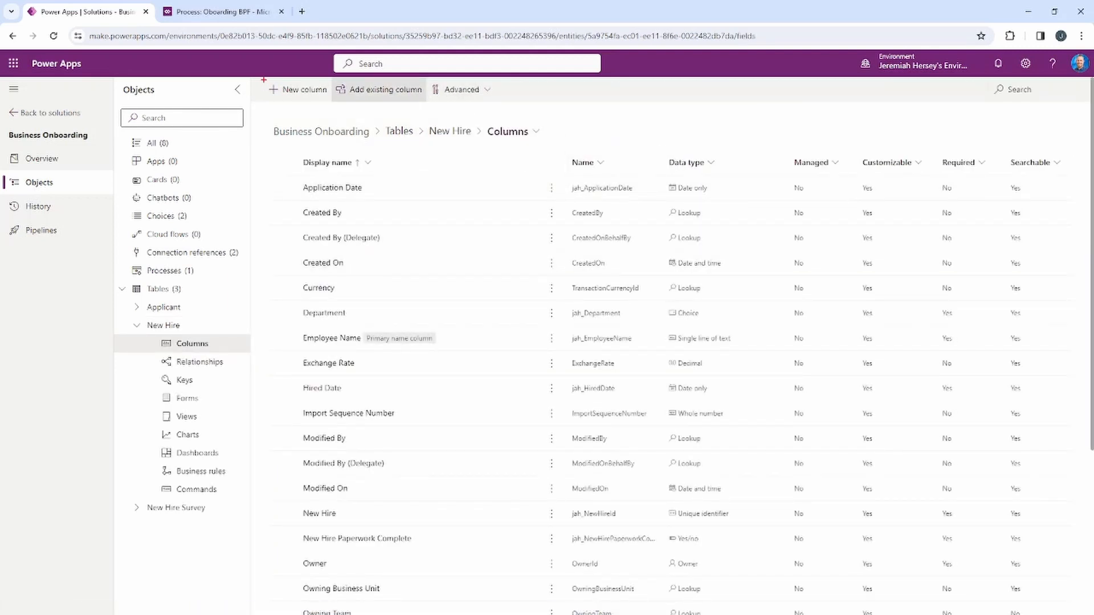
Step: Start a new column in the New Hire table with the display name Send New Hire Email
mouse_move(264, 80)
left_mouse_down()
mouse_move(339, 101)
mouse_move(330, 120)
left_mouse_up()
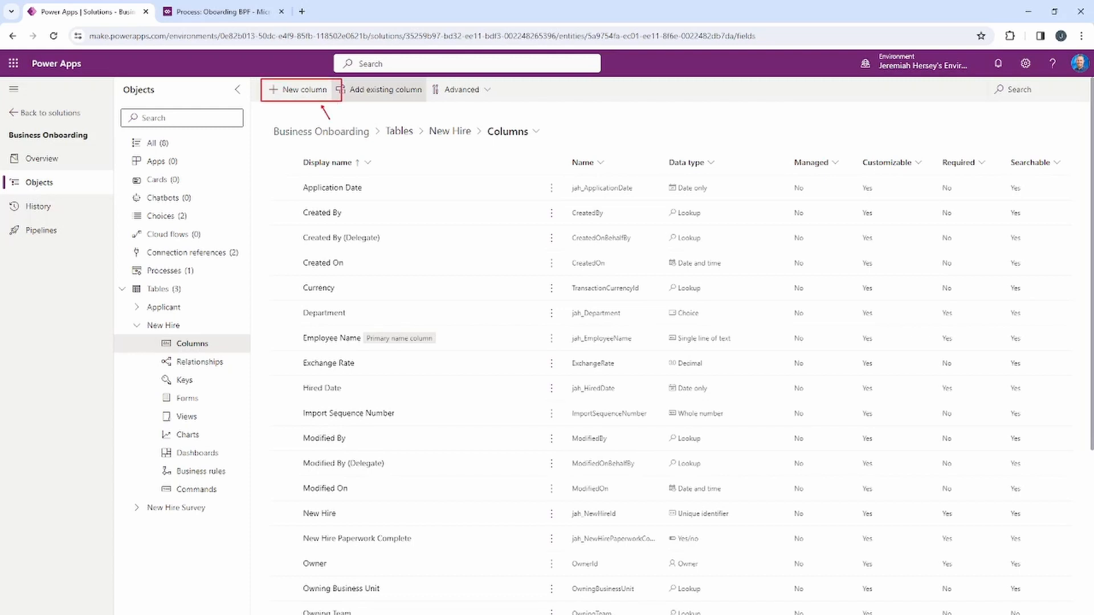
key("Escape")
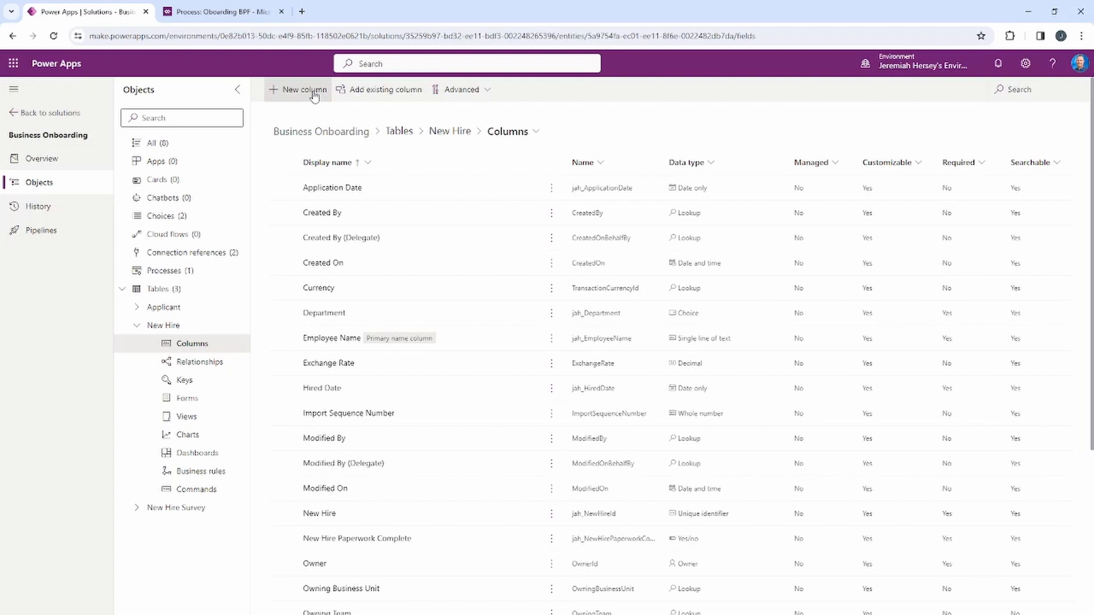
left_click(313, 93)
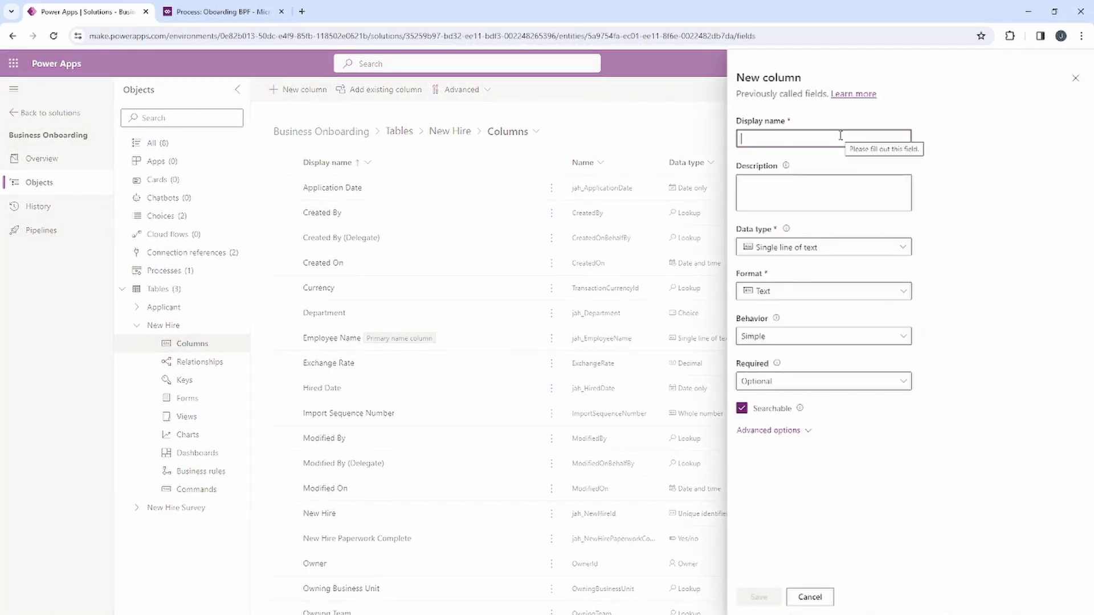
left_click(841, 136)
type("Sen")
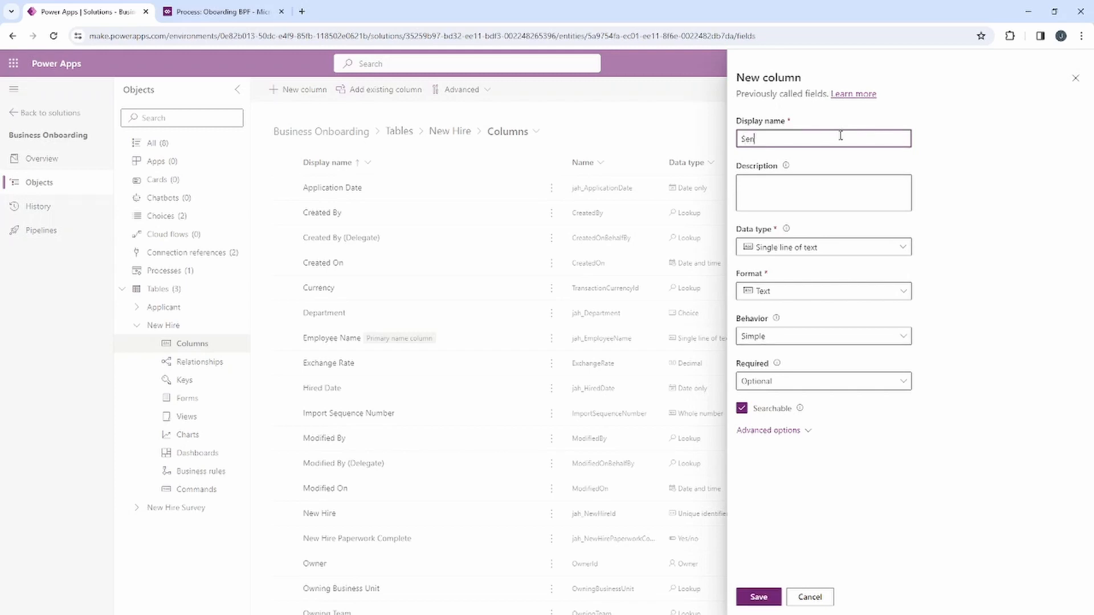
type("d New Hire Email")
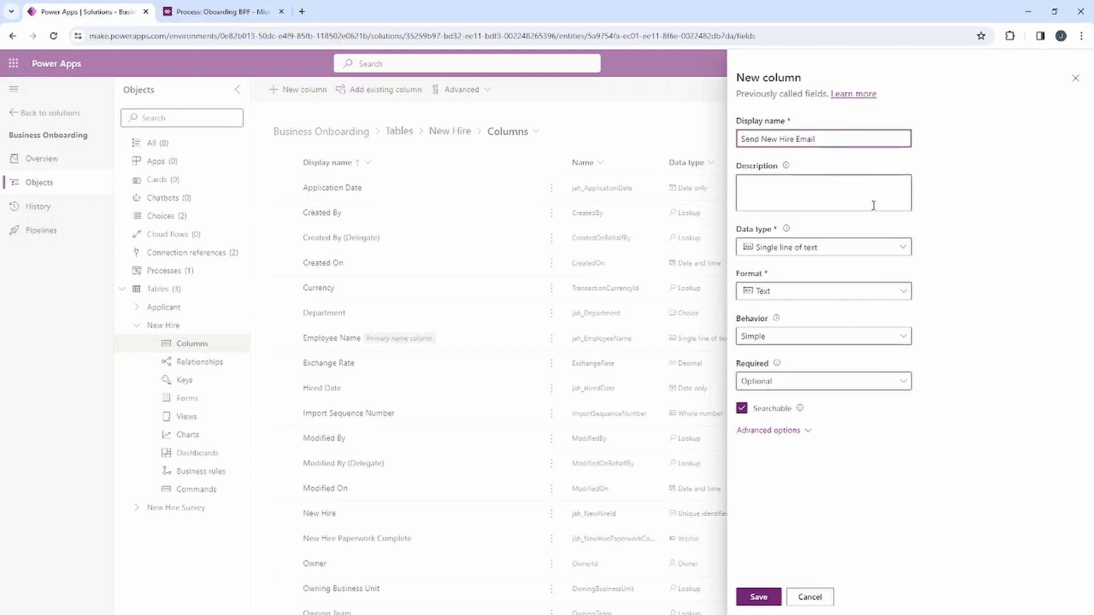
Step: Set the Send New Hire Email column's data type to Yes/no, make it Business required, and save it
left_click(904, 250)
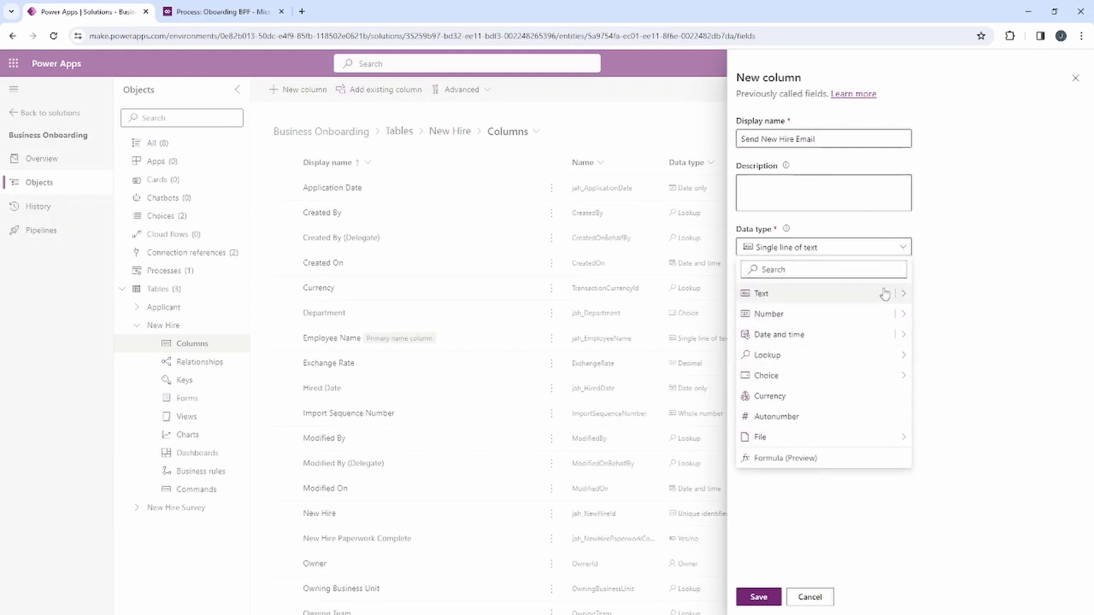
mouse_move(897, 382)
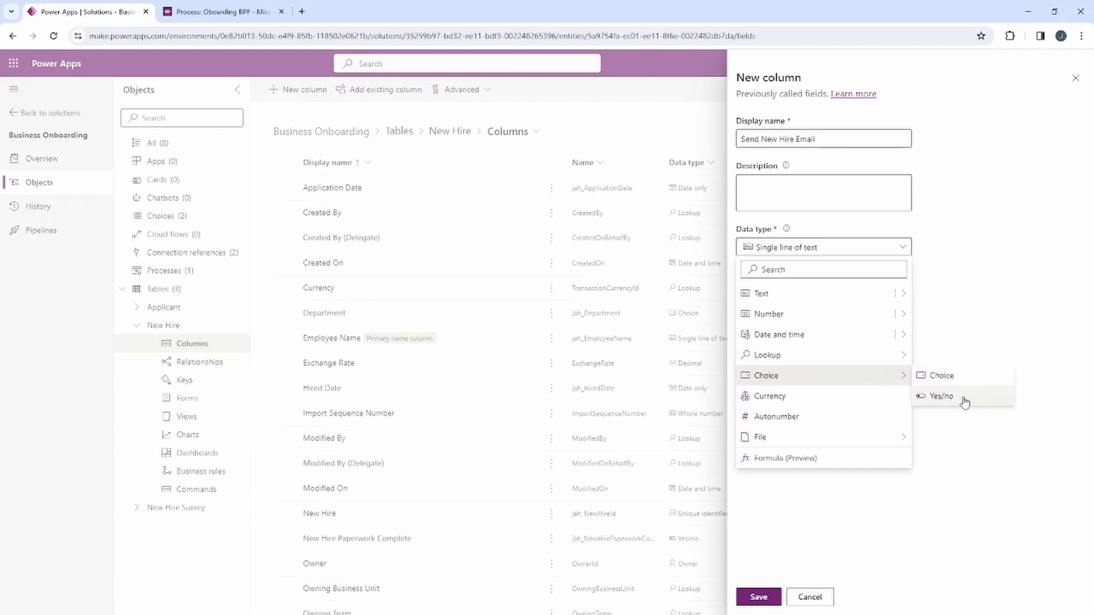
left_click(941, 396)
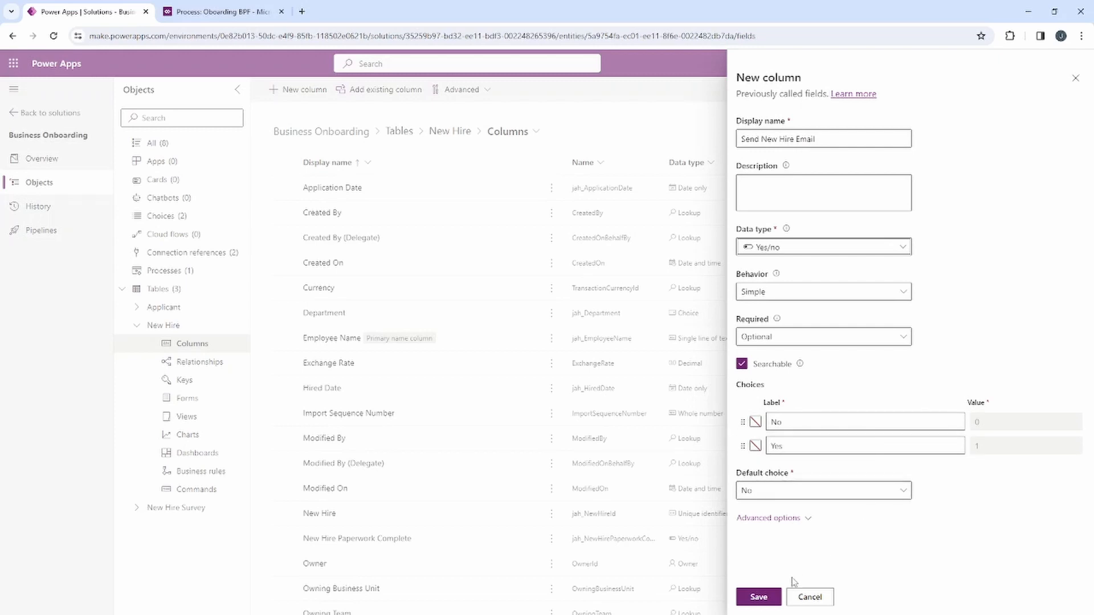
left_click(900, 338)
left_click(788, 378)
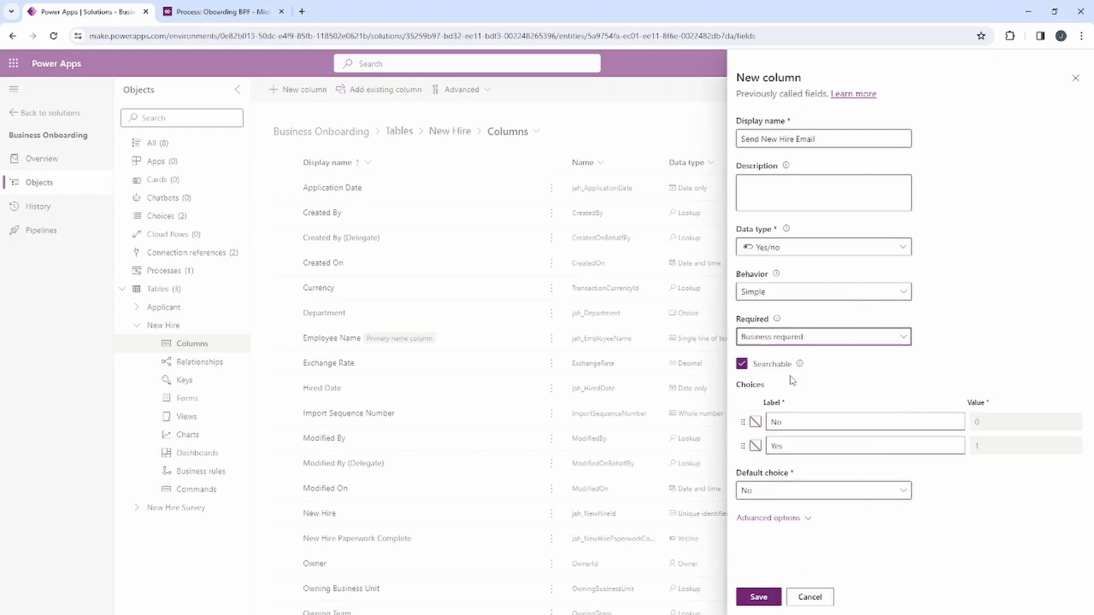
left_click(758, 597)
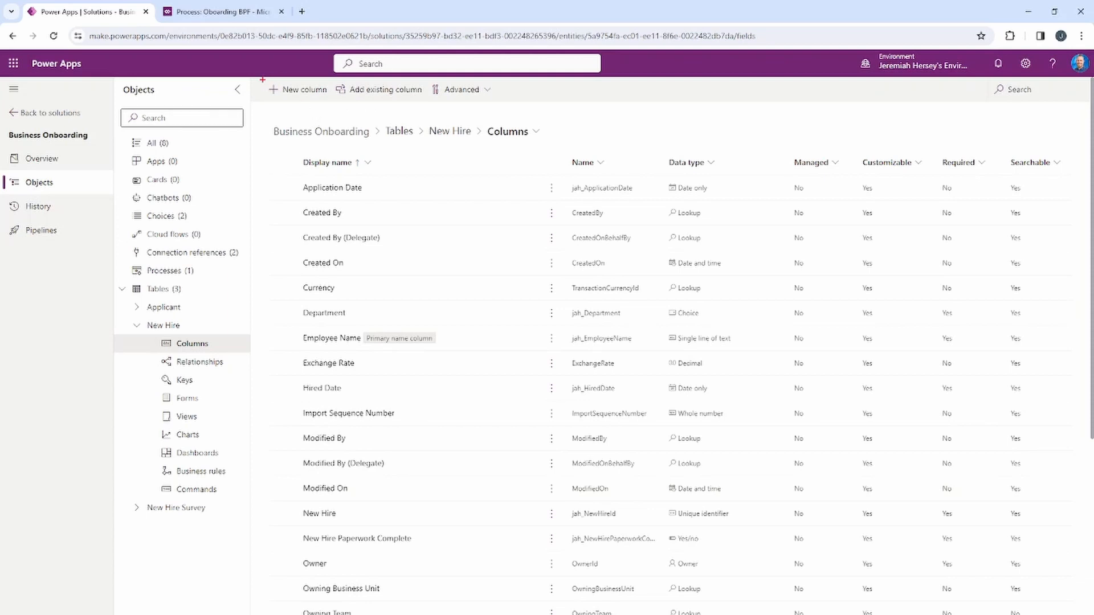
Step: Start another new column in the New Hire table with the display name Job Offer Accepted
mouse_move(263, 80)
left_mouse_down()
mouse_move(334, 105)
mouse_move(352, 125)
left_mouse_up()
key("Escape")
left_click(306, 93)
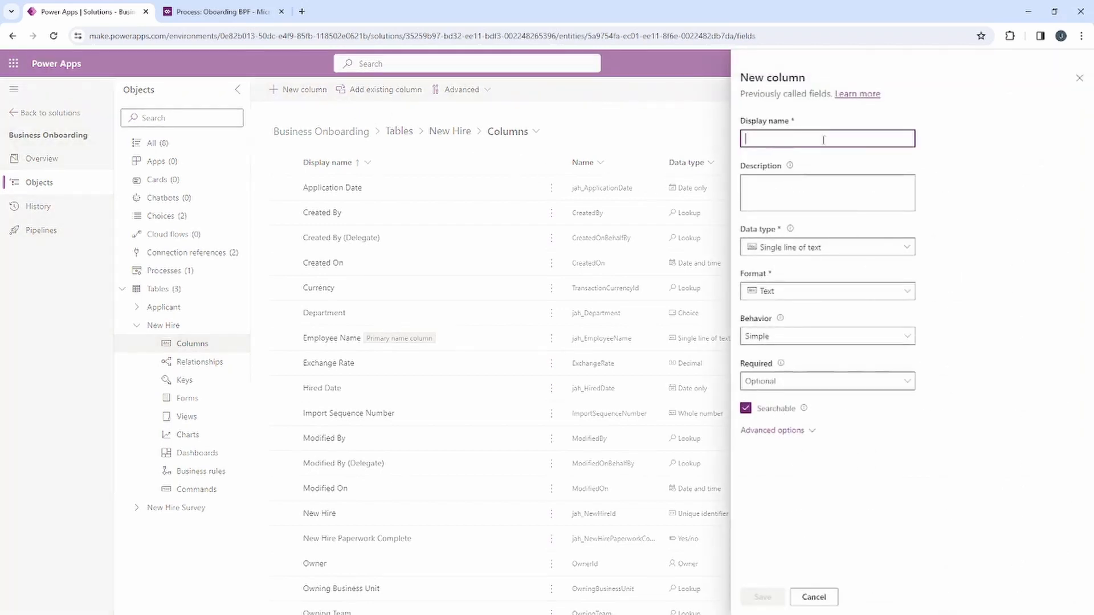
type("Job")
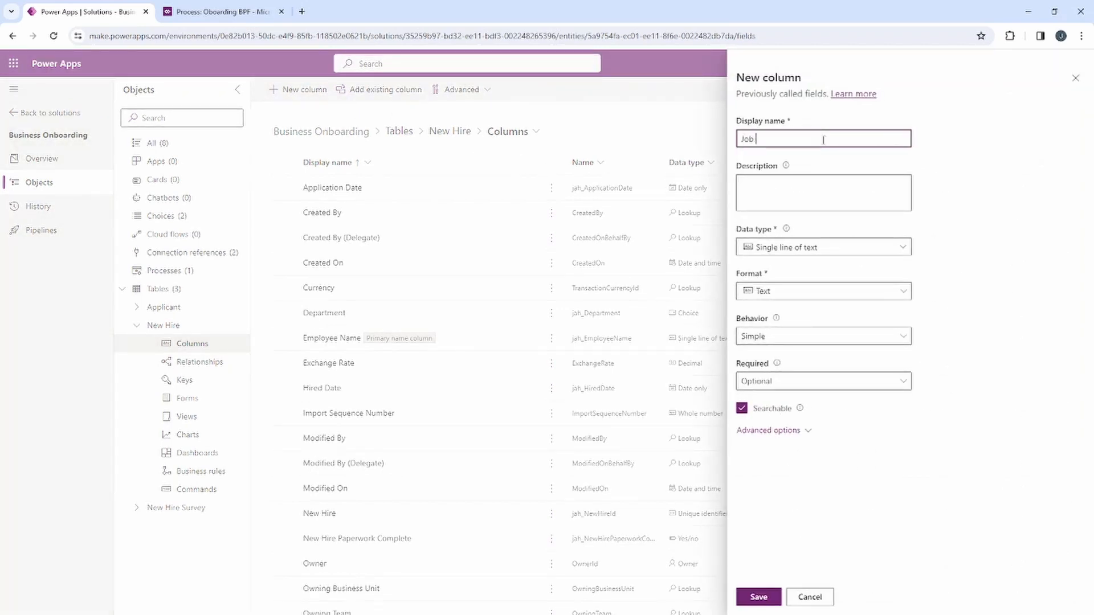
type(" Offer Accepted")
Step: Set the Job Offer Accepted column's data type to Yes/no, make it Business required, and save it
left_click(911, 250)
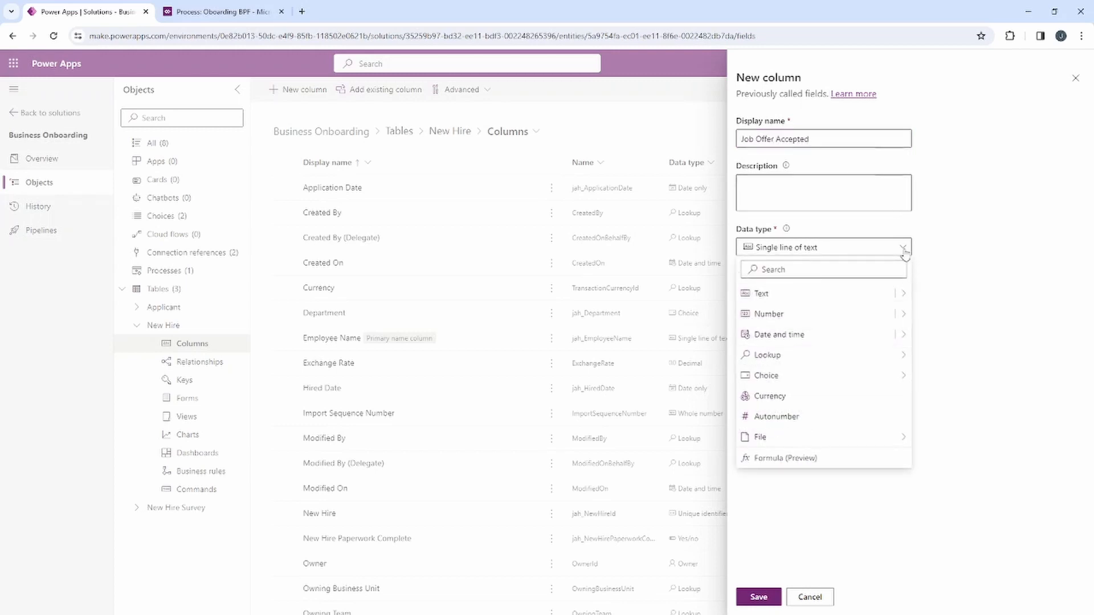
mouse_move(901, 381)
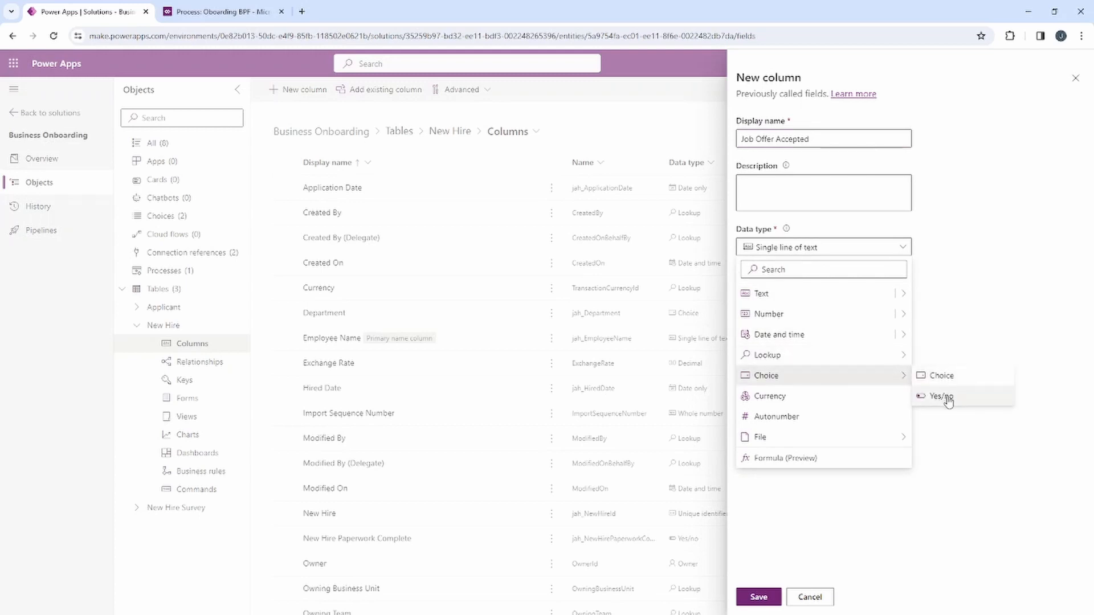
left_click(948, 399)
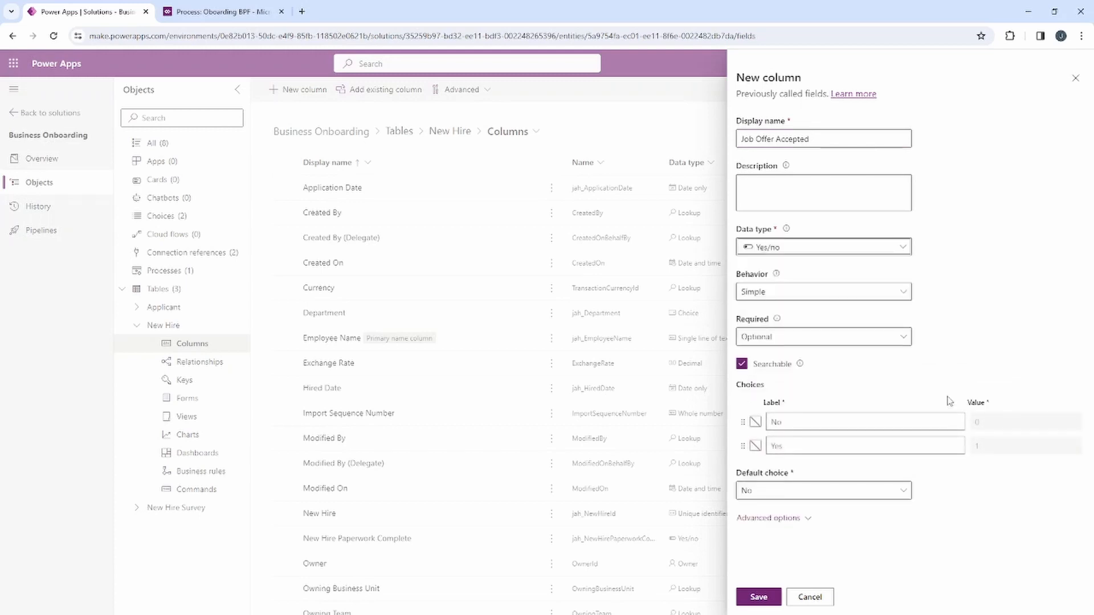
left_click(878, 345)
left_click(822, 384)
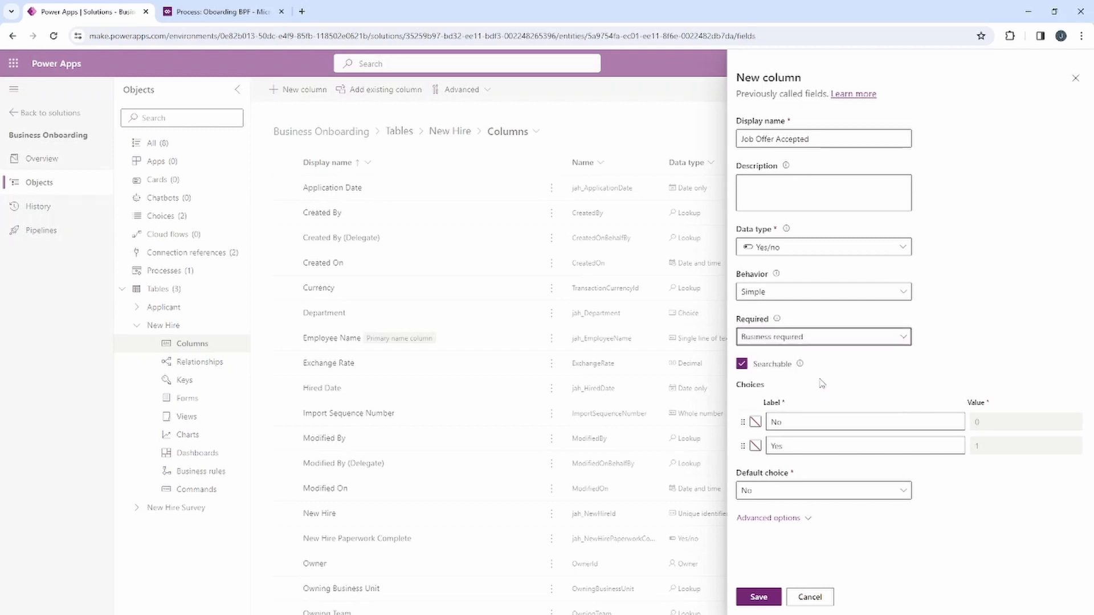
left_click(767, 604)
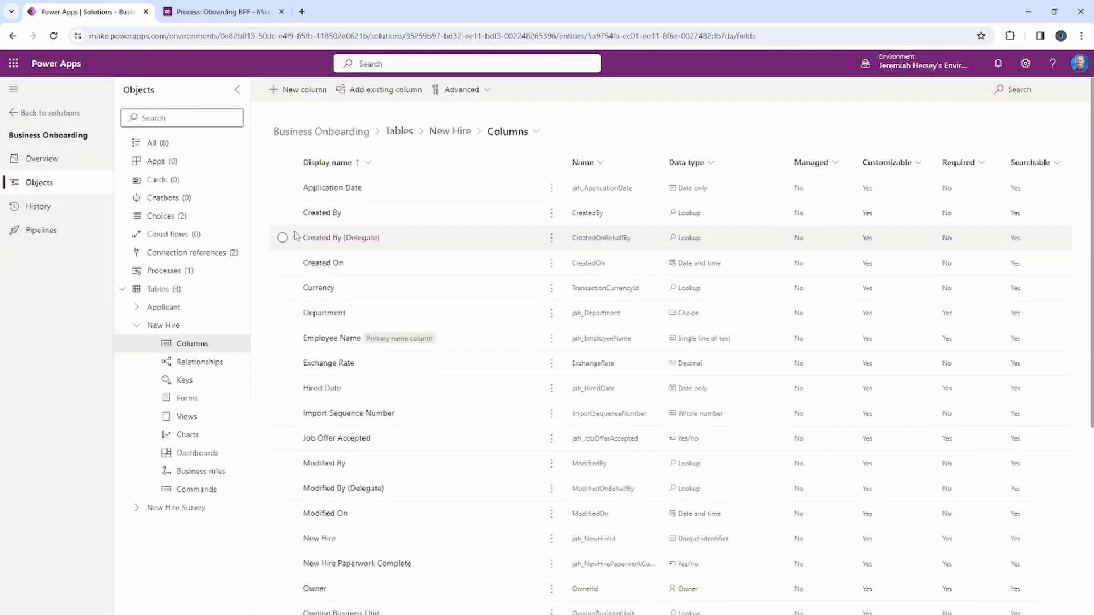
Step: Open the column list of the New Hire Survey table in the Business Onboarding solution
left_click(159, 290)
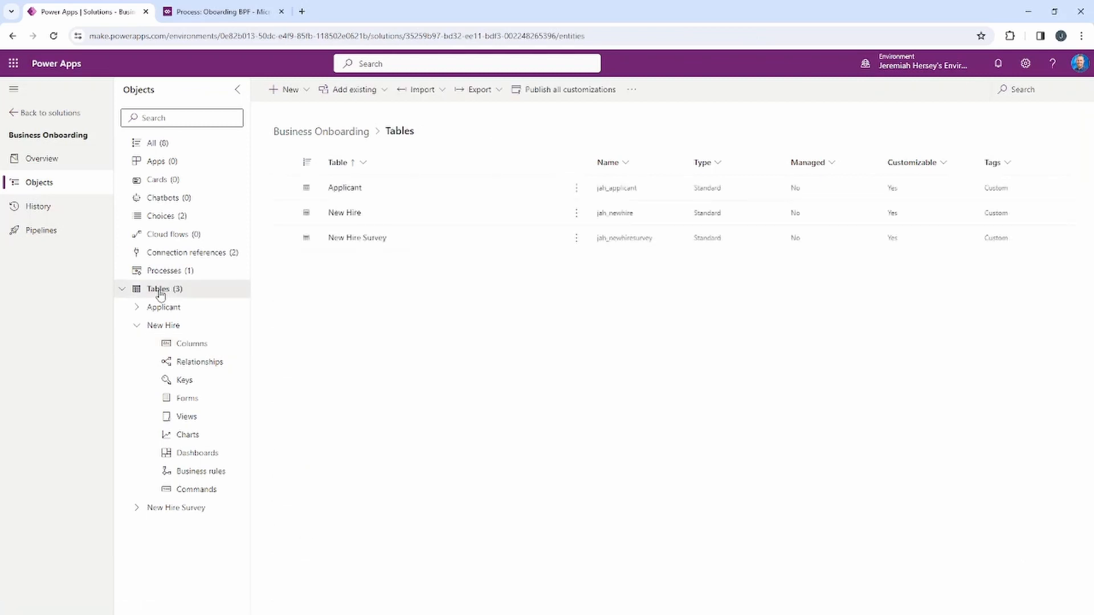
mouse_move(121, 279)
left_mouse_down()
mouse_move(208, 303)
mouse_move(246, 333)
left_mouse_up()
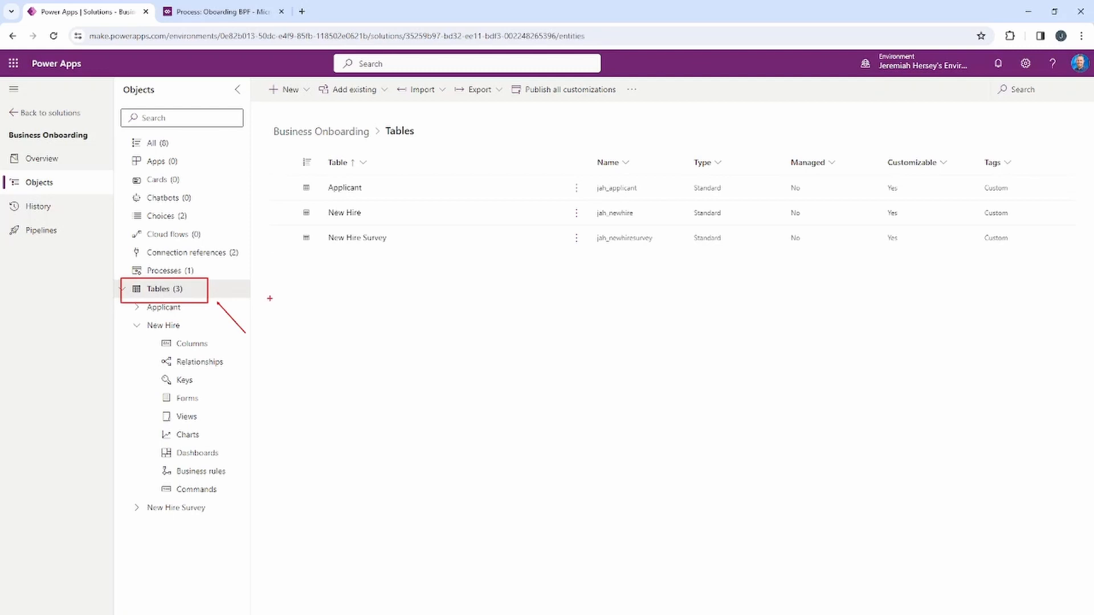
key("Escape")
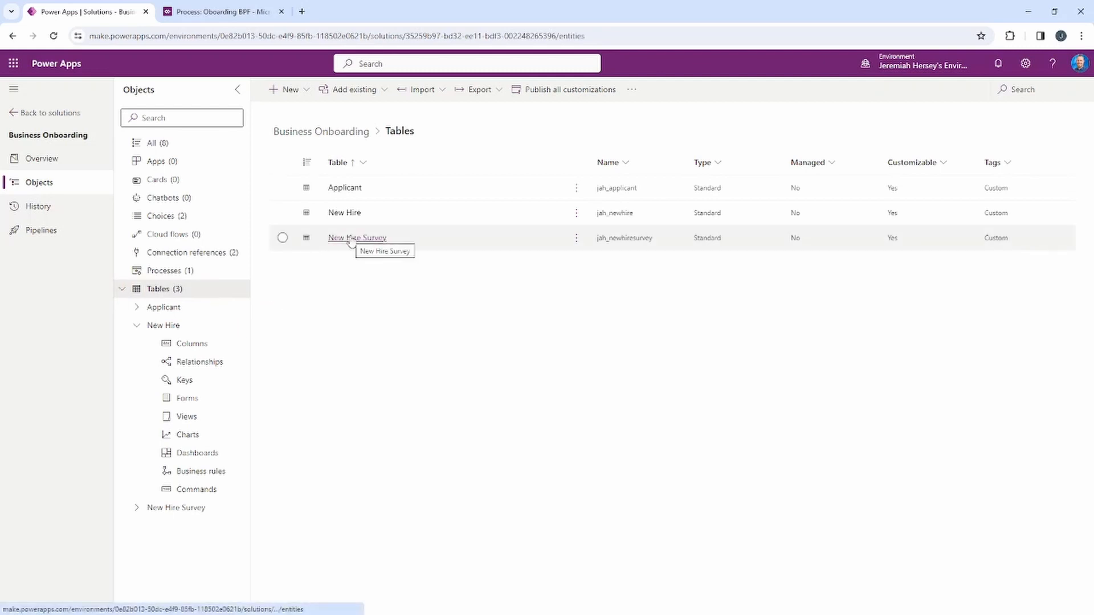
left_click(351, 240)
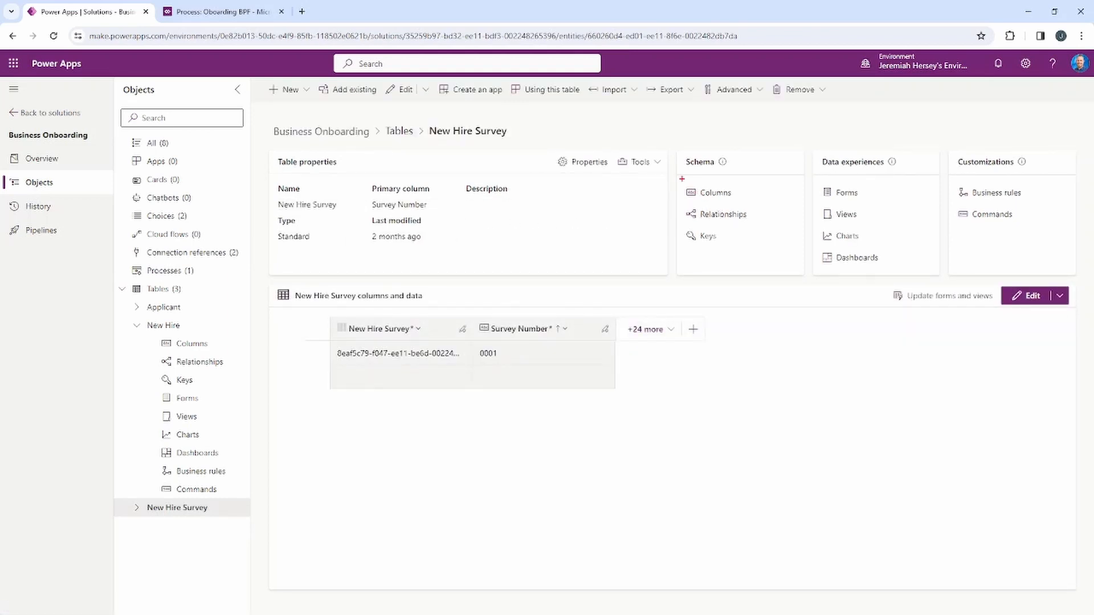
left_click_drag(677, 177, 752, 203)
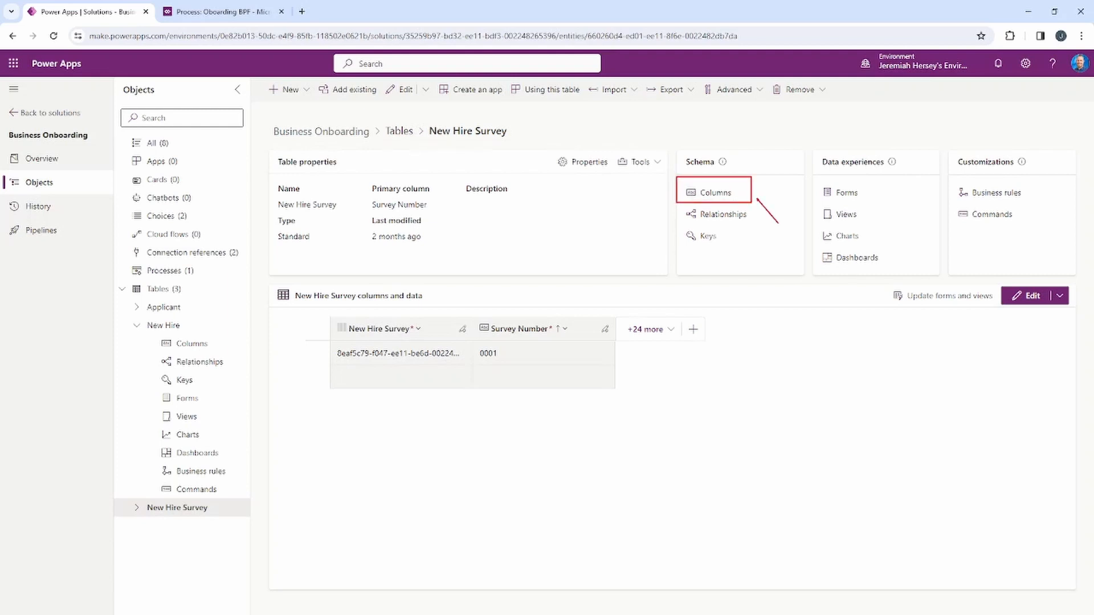
left_click(717, 194)
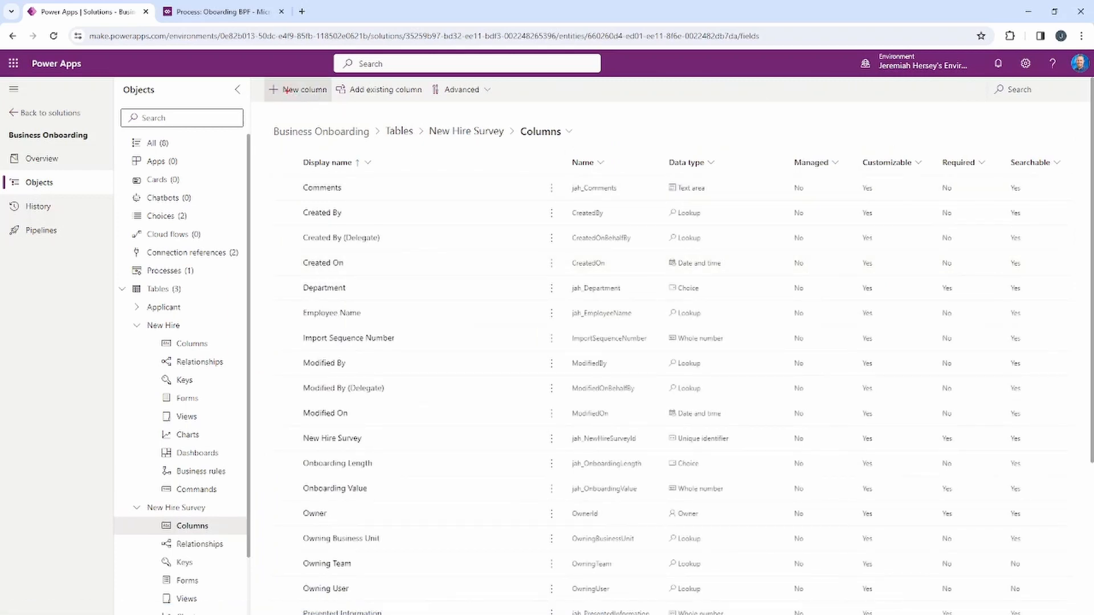
Step: Start a new column in the New Hire Survey table with the display name Survey Complete
left_click_drag(259, 80, 337, 104)
key("Escape")
left_click(305, 93)
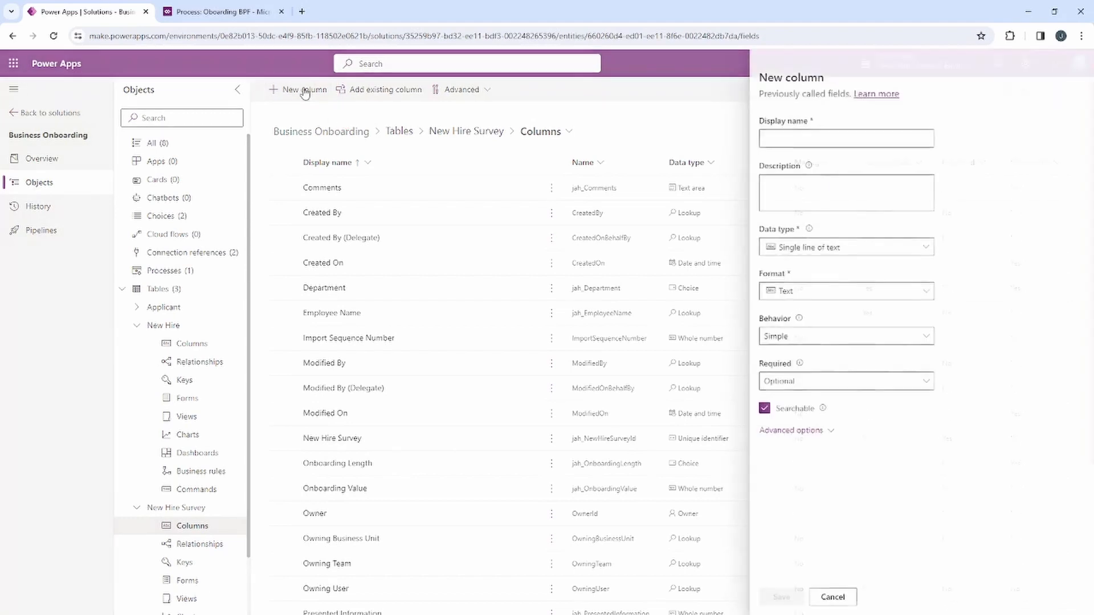
left_click(771, 138)
type("Sur")
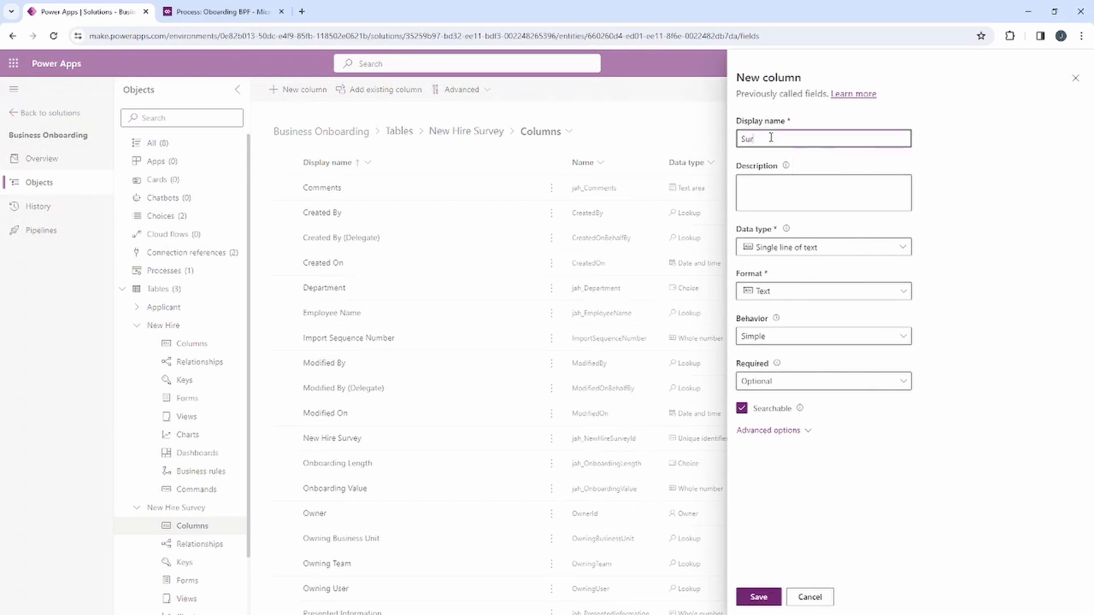
type("vey Complete")
Step: Set the Survey Complete column's data type to Yes/no and save the column
left_click(906, 247)
mouse_move(901, 374)
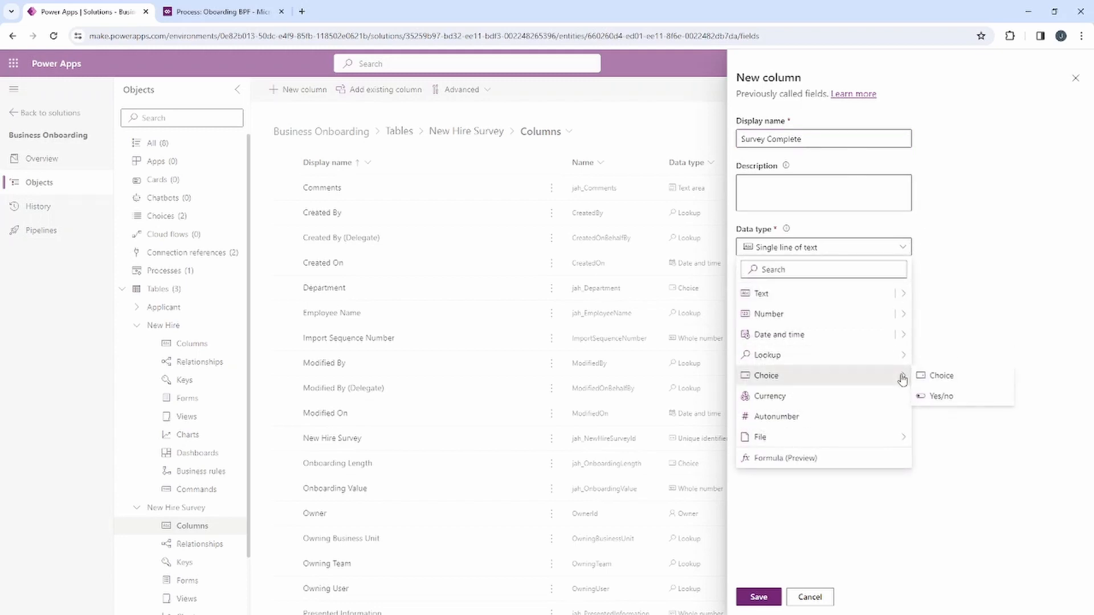
left_click(948, 398)
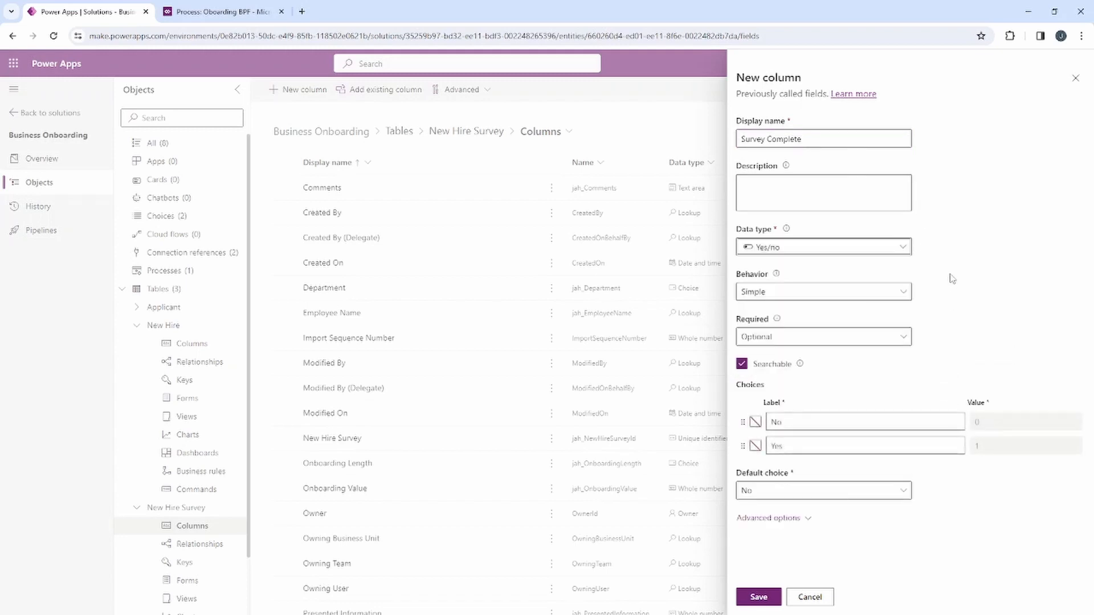
left_click(763, 599)
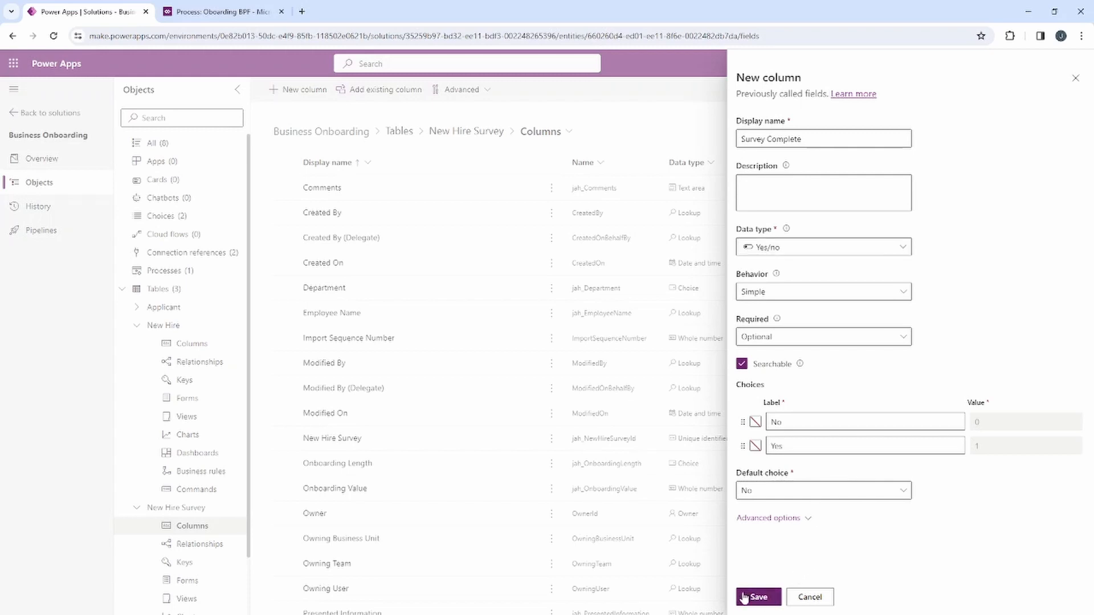
left_click(745, 597)
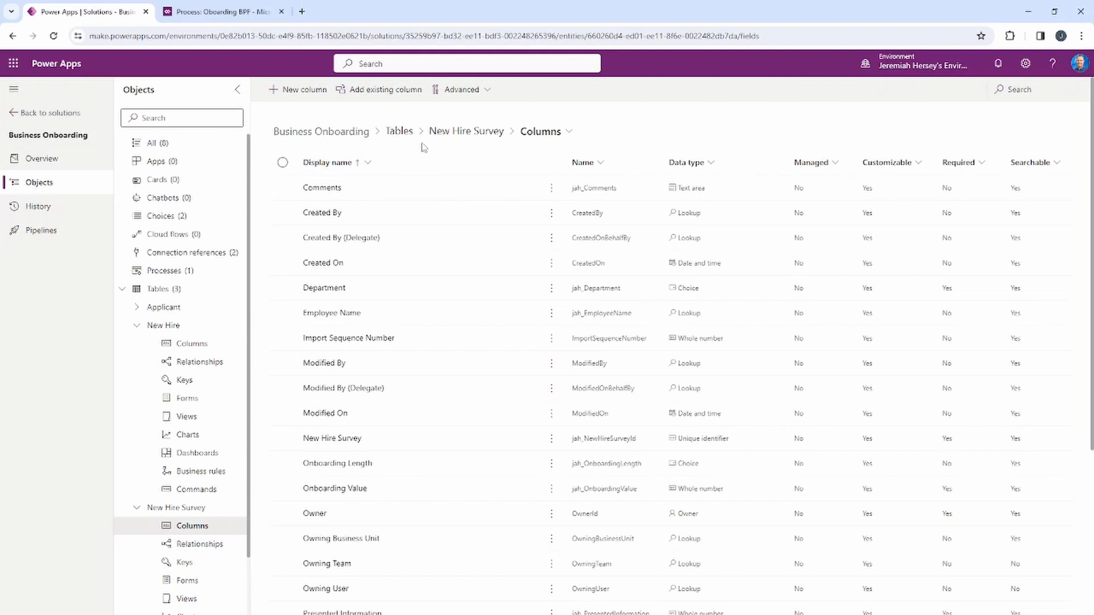
Step: Return to the Oboarding BPF designer and check the data fields available for the Send Job Offer Email stage's data step
left_click(224, 17)
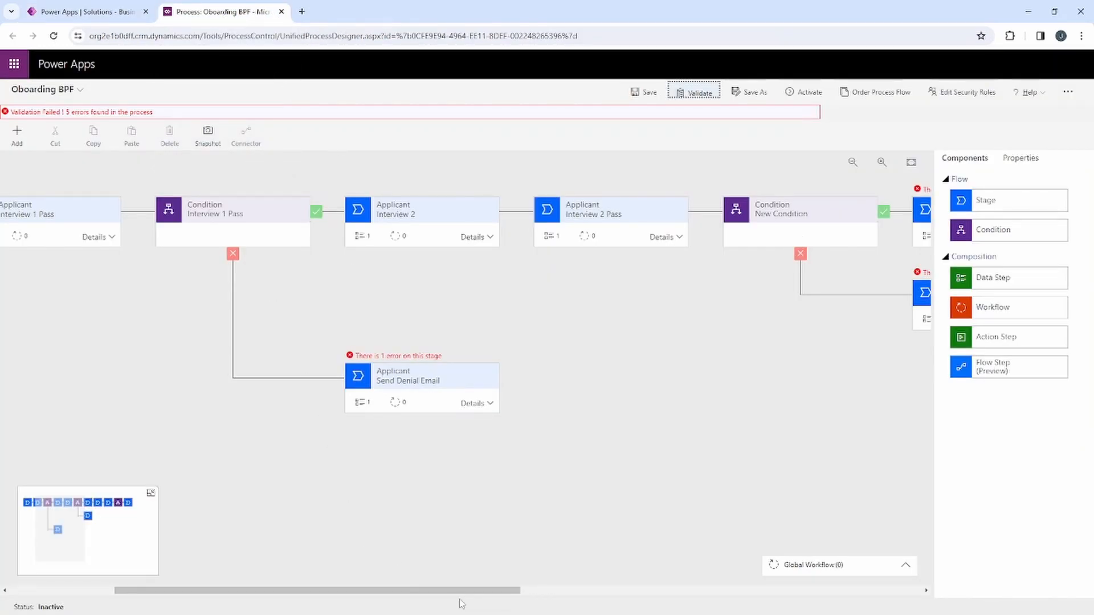
left_click_drag(461, 605, 675, 606)
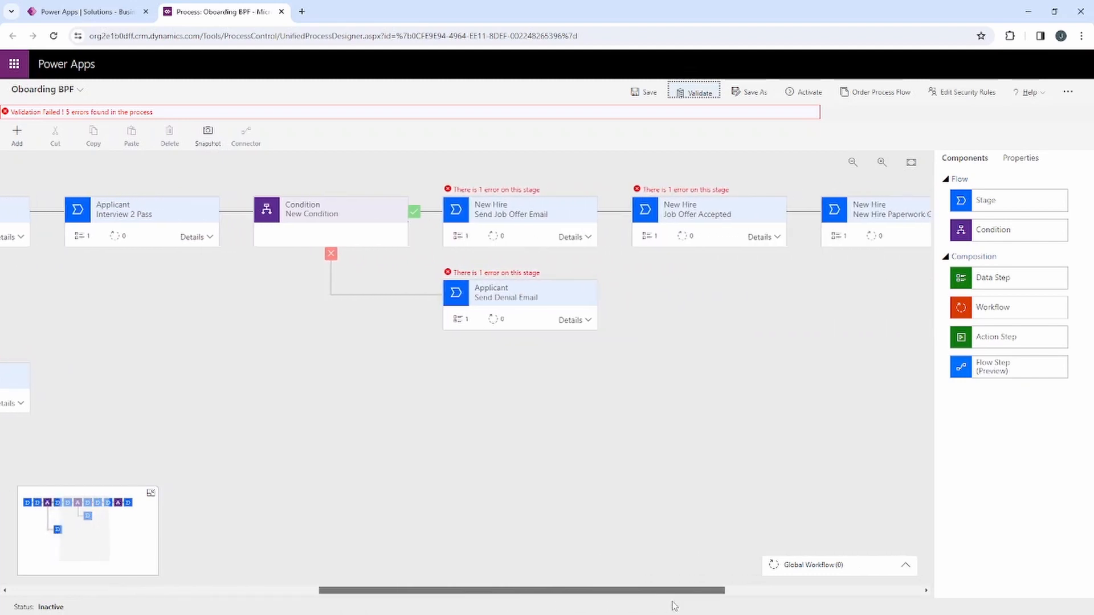
left_click(573, 237)
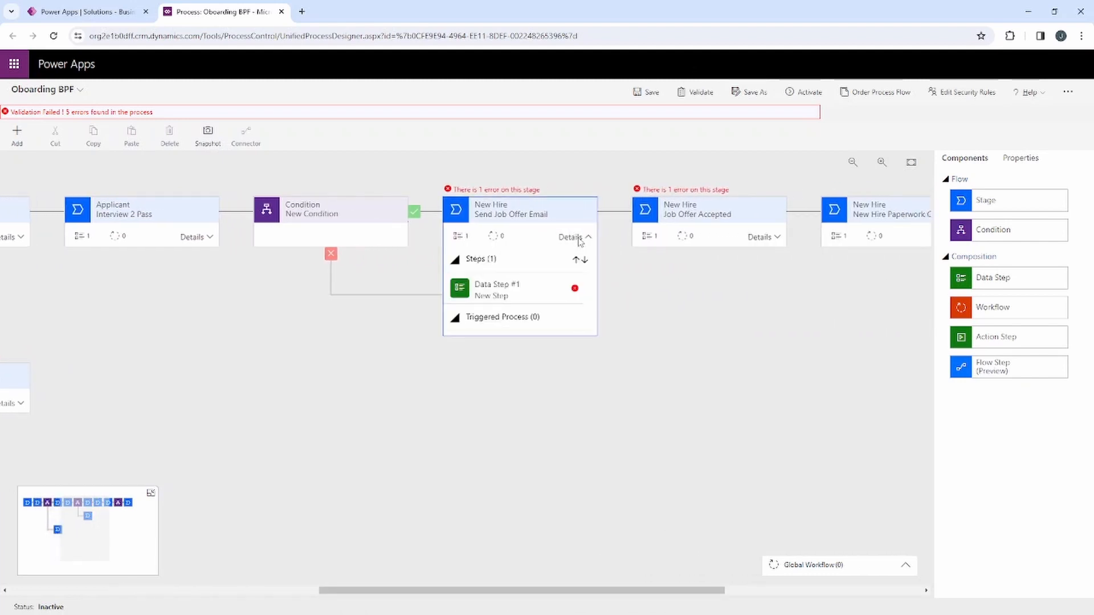
left_click(544, 296)
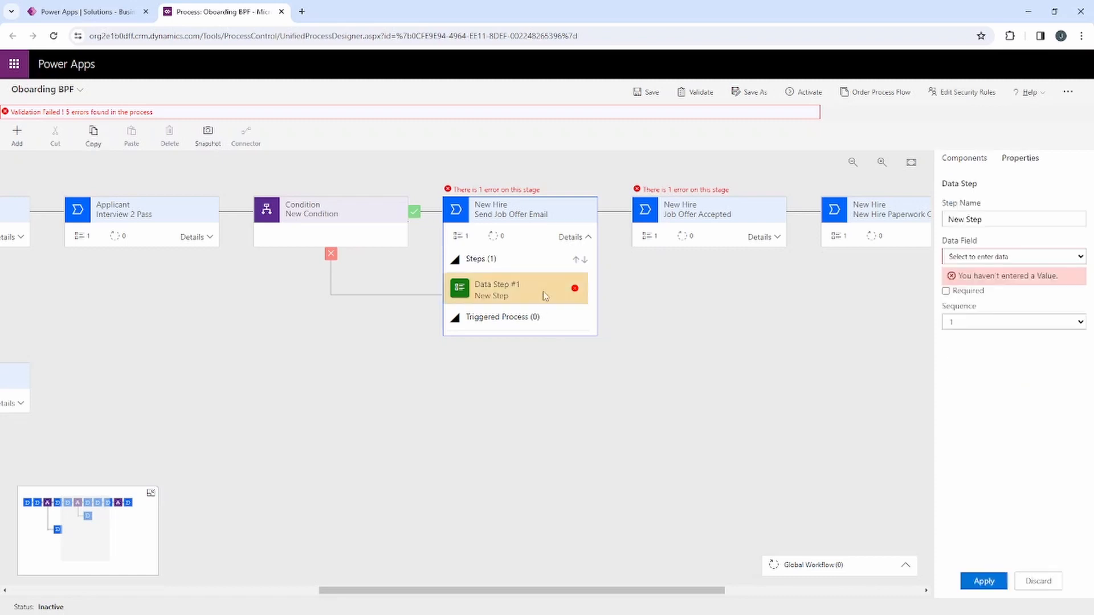
left_click(1050, 261)
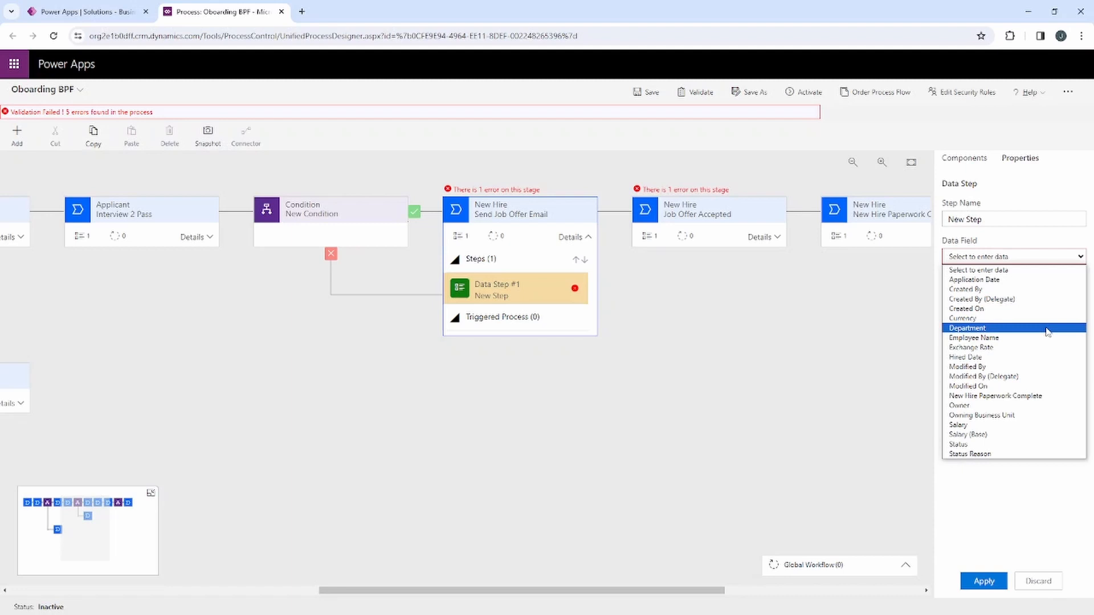
Step: Close the outdated process designer and reopen Oboarding BPF from the solution's processes
left_click(53, 37)
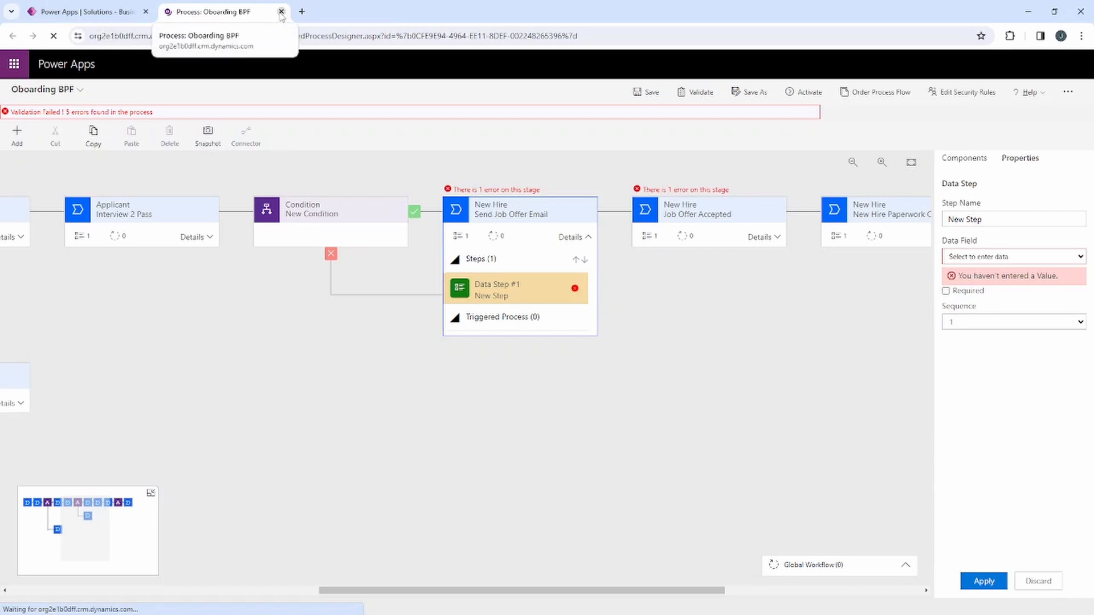
left_click(281, 13)
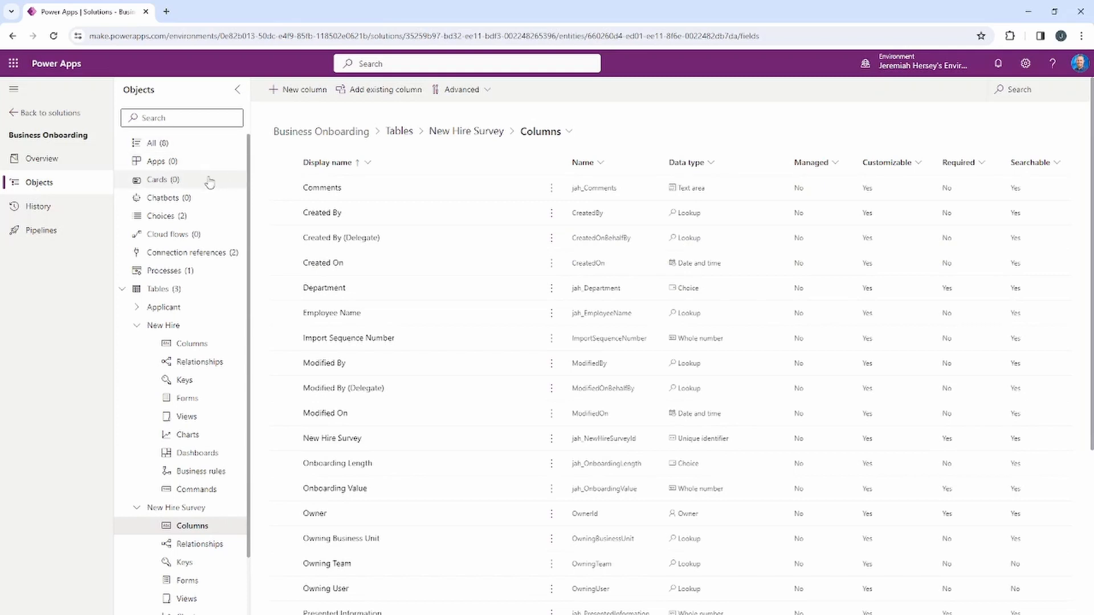
left_click(174, 274)
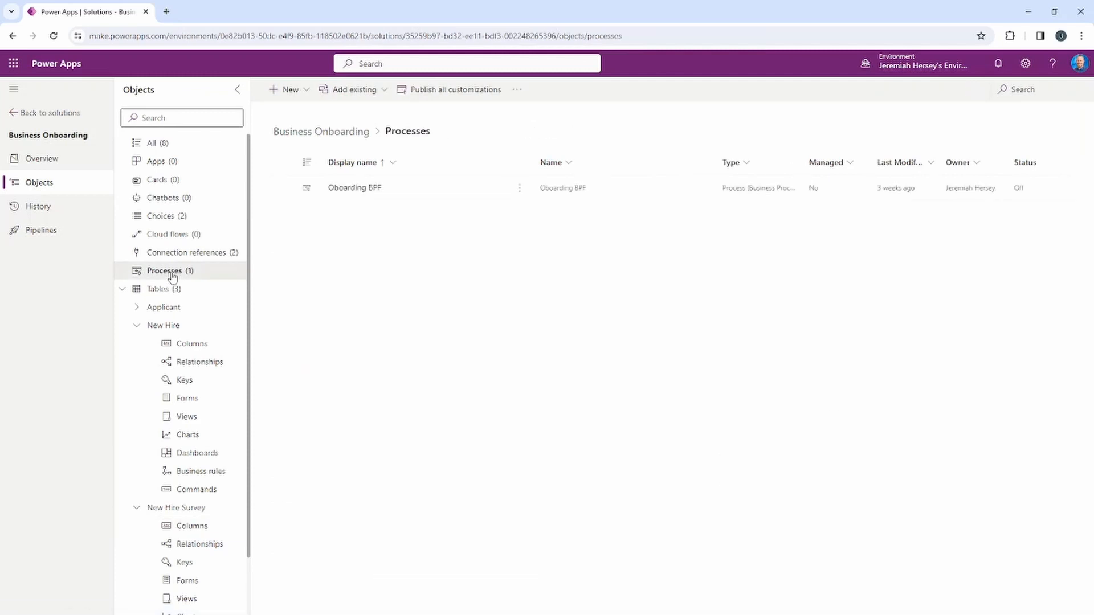
left_click(356, 188)
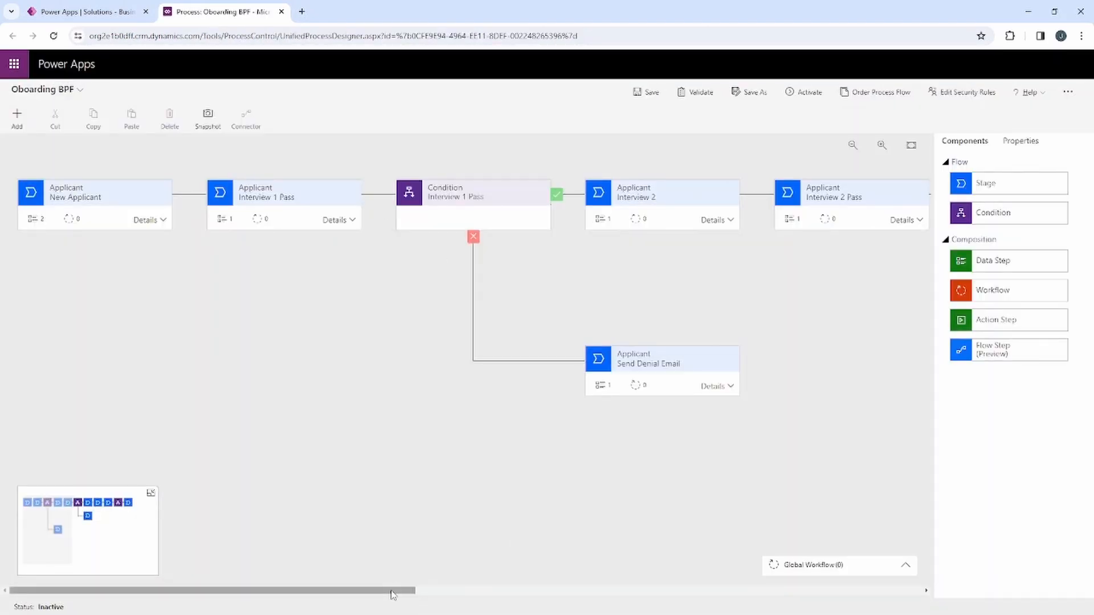
Step: Assign the Send New Hire Email field to the Send Job Offer Email stage's data step, make it required, and apply the change
left_click_drag(393, 595, 698, 596)
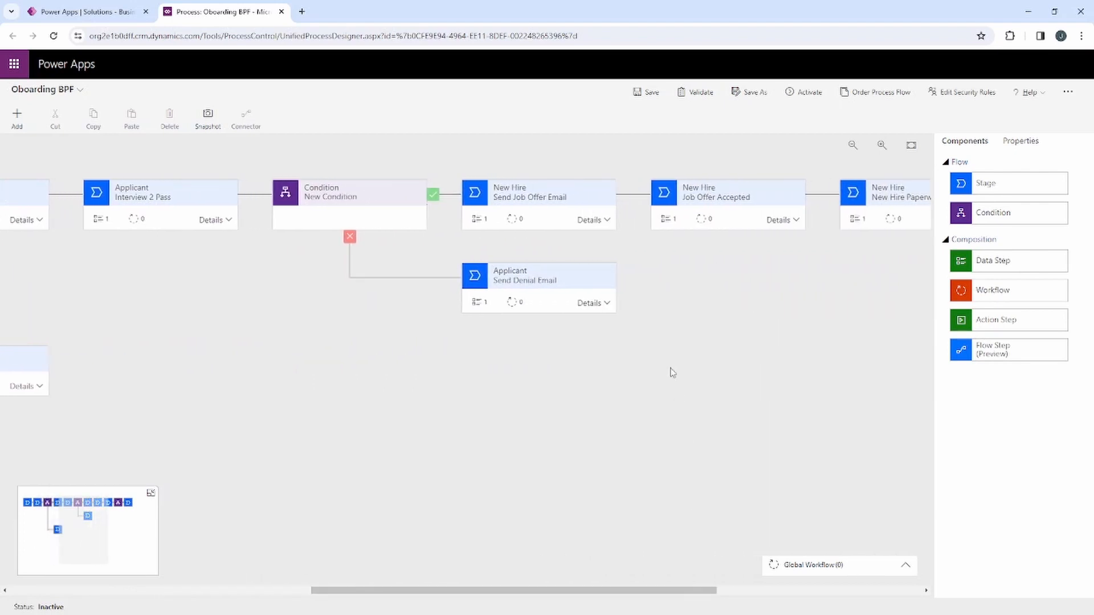
left_click(604, 225)
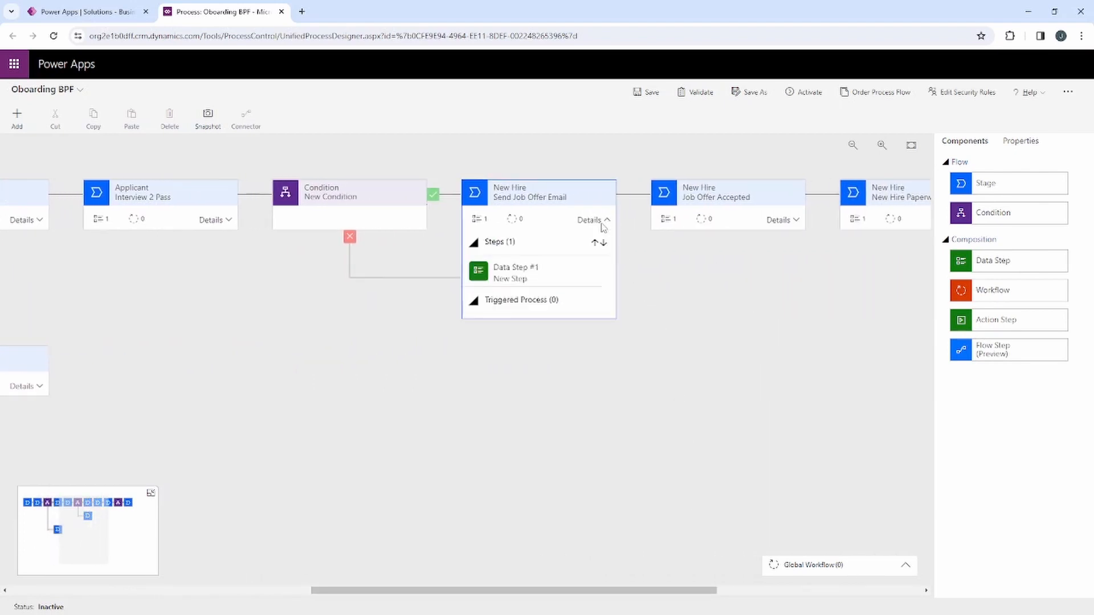
left_click(578, 274)
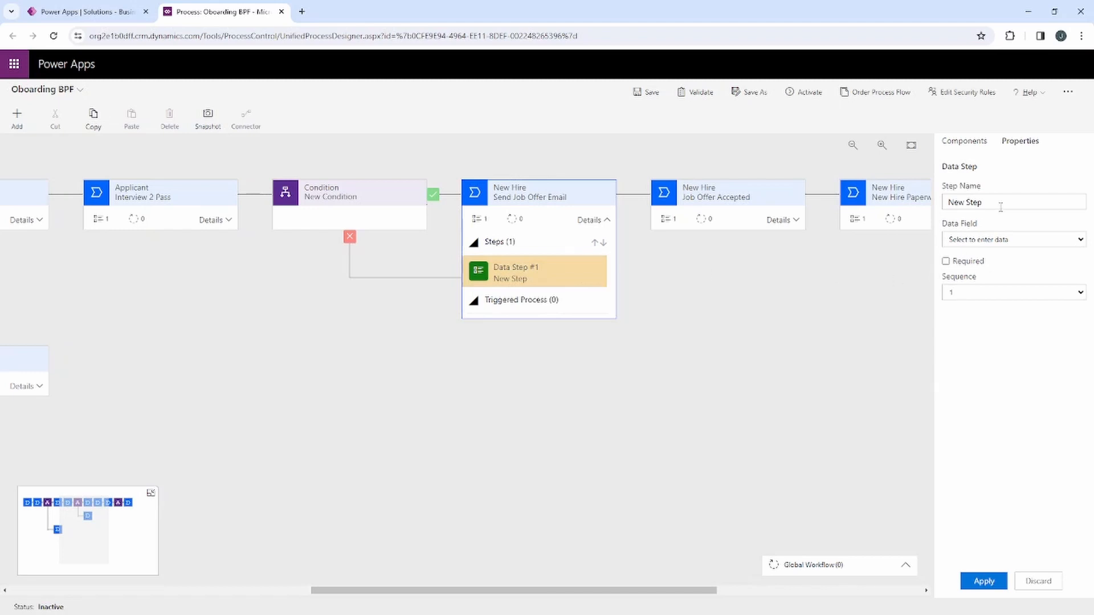
left_click(1064, 241)
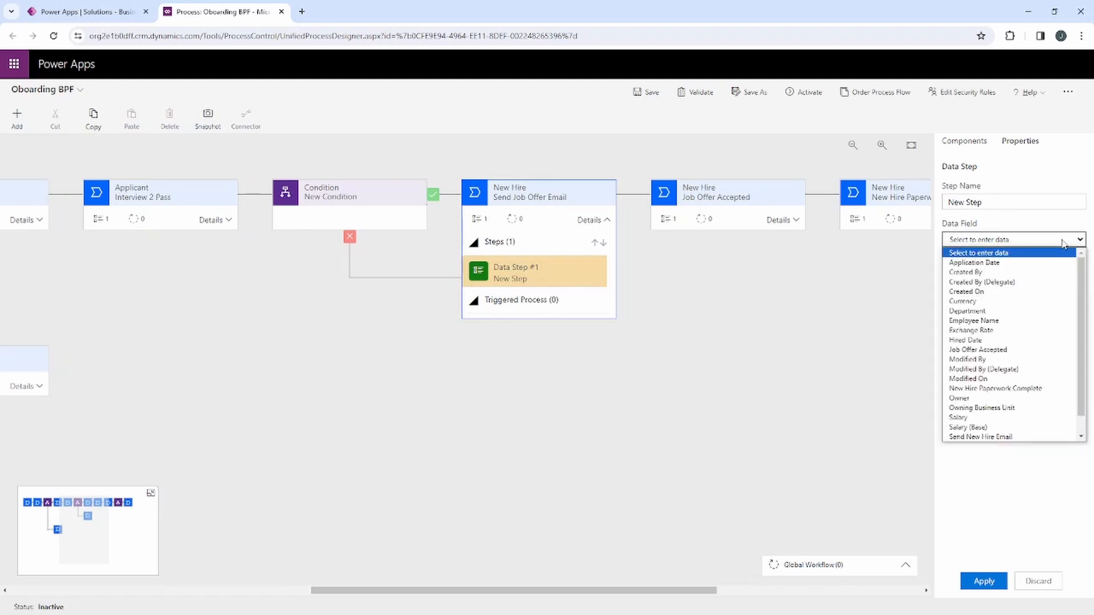
scroll(1067, 282, "down", 1)
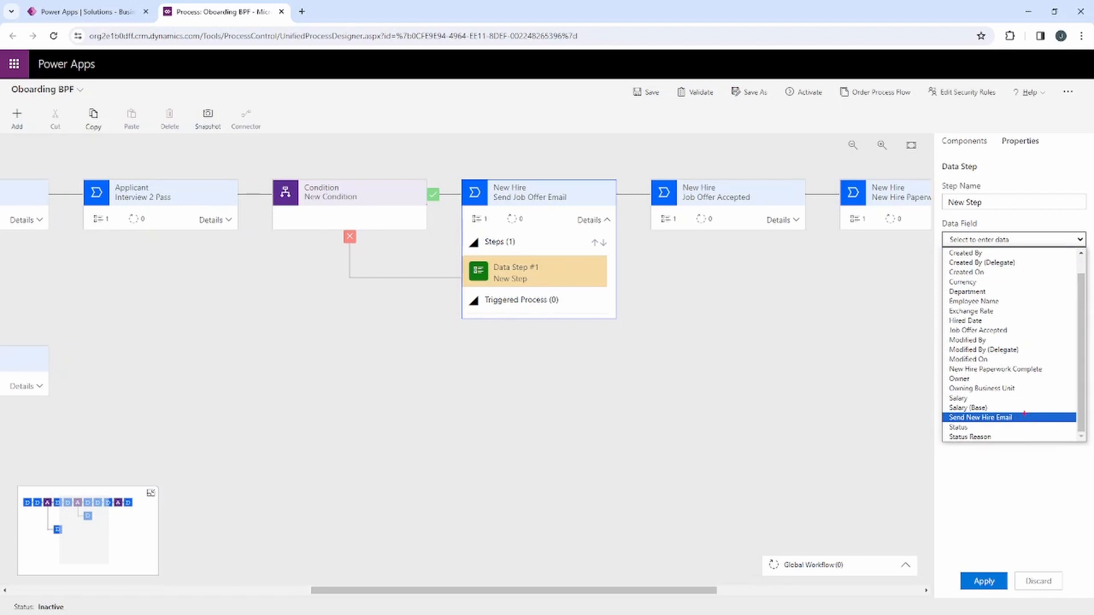
mouse_move(936, 406)
left_mouse_down()
mouse_move(977, 426)
mouse_move(1025, 428)
left_mouse_up()
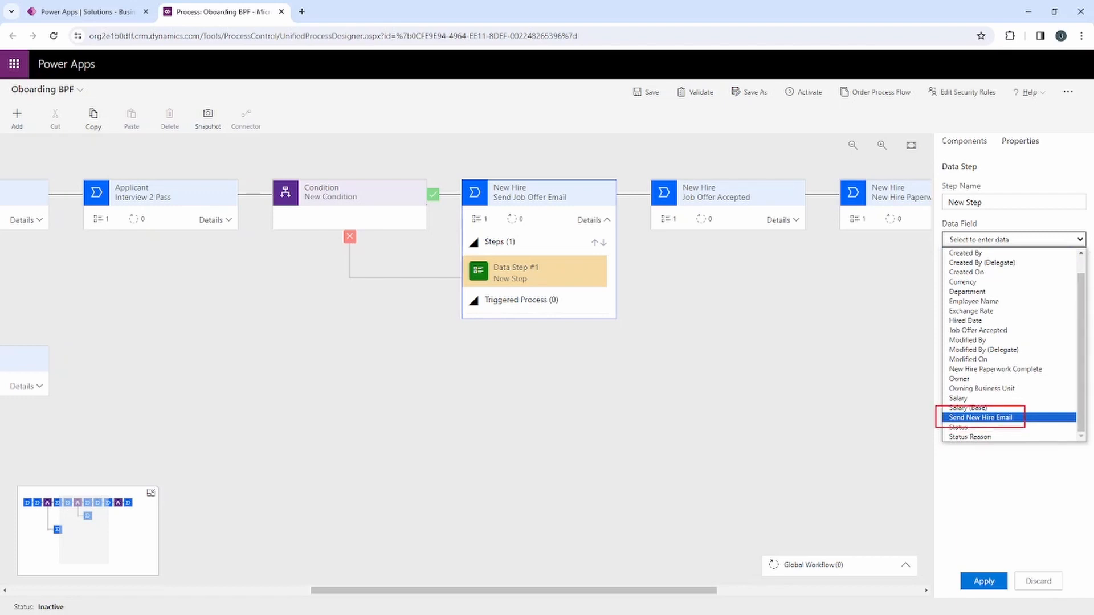
key("Escape")
left_click(1029, 240)
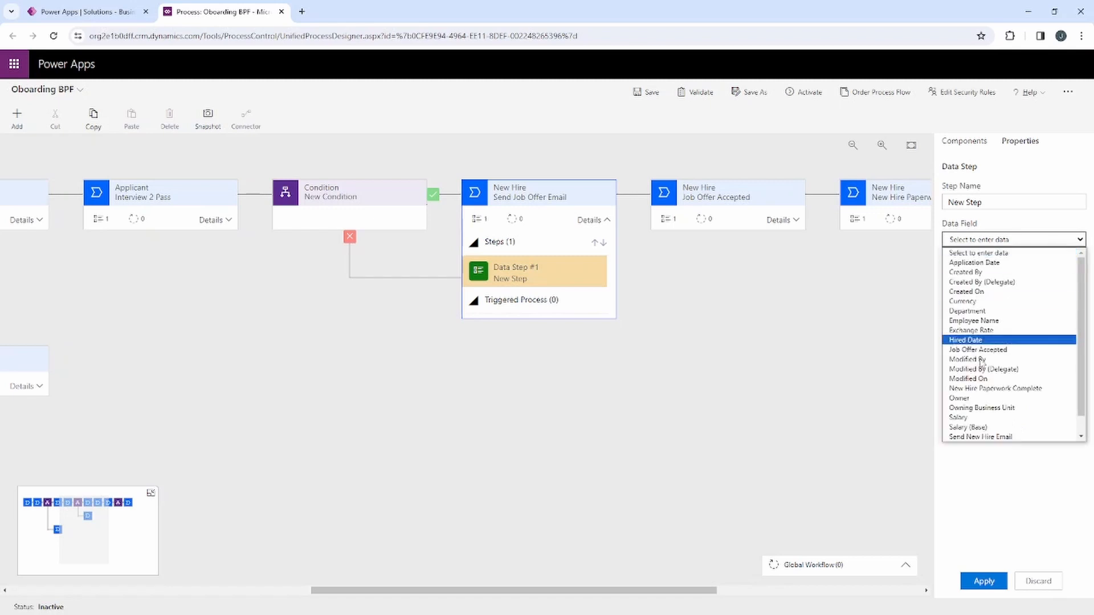
scroll(990, 413, "down", 1)
left_click(994, 418)
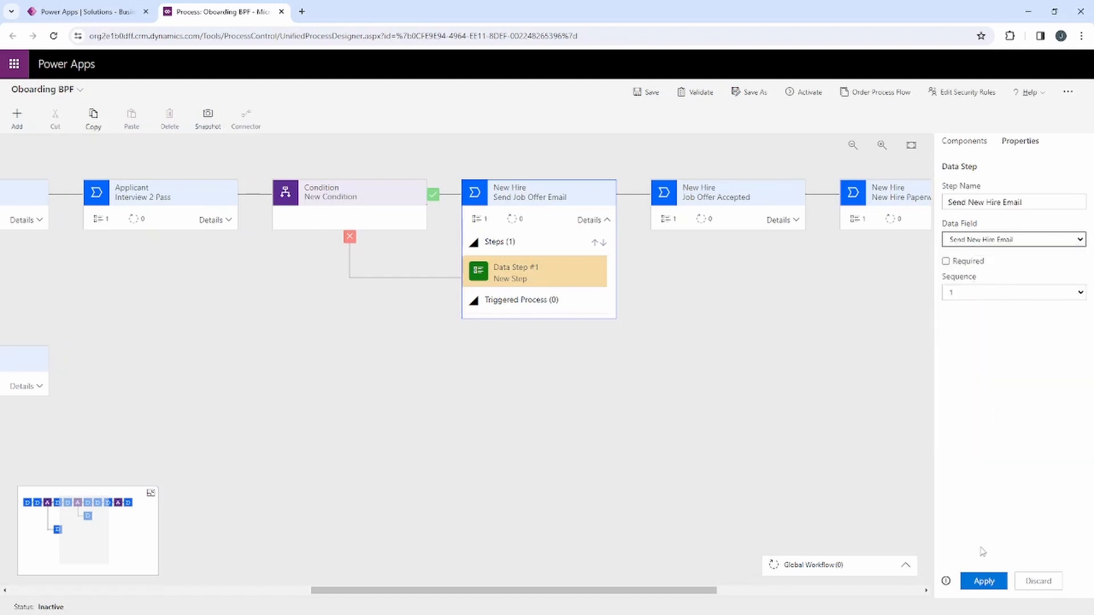
left_click(946, 261)
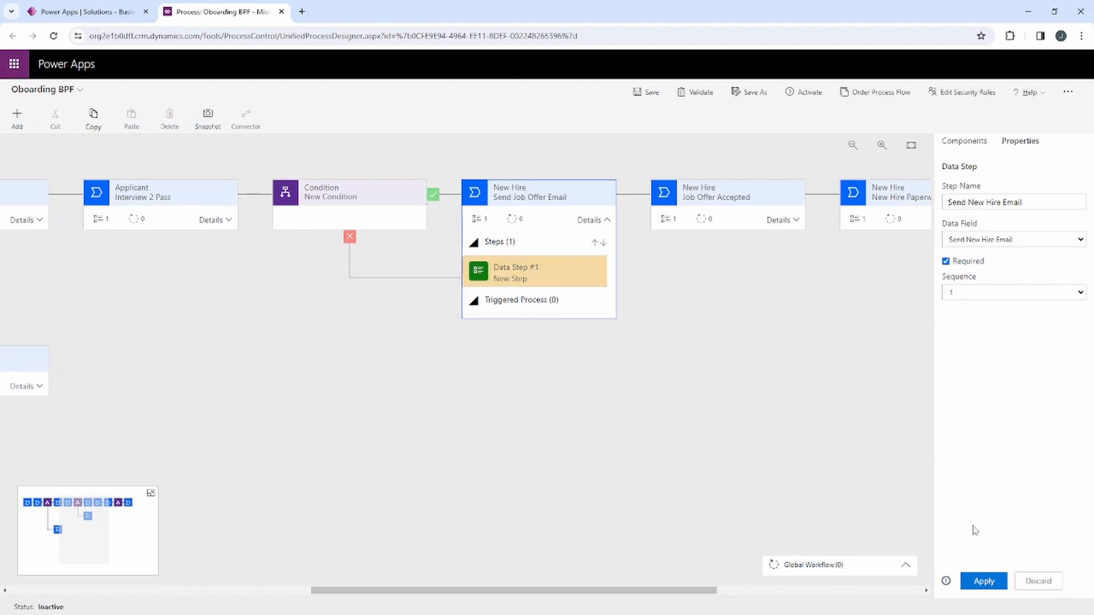
left_click(982, 583)
Step: Assign the Job Offer Accepted field to the Job Offer Accepted stage's data step, make it required, and apply the change
left_click(791, 220)
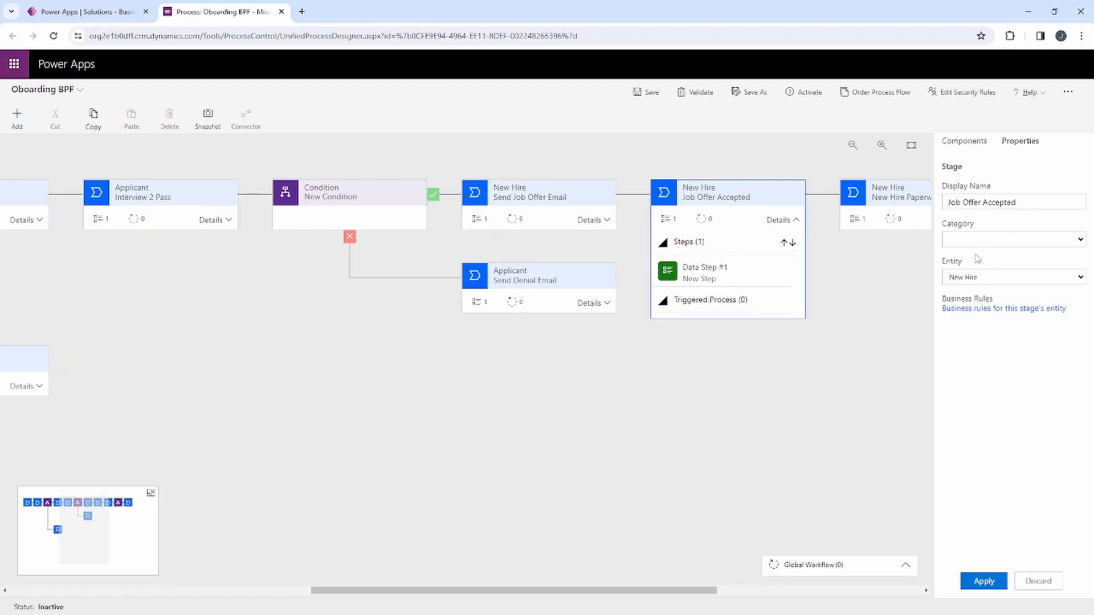
left_click(771, 280)
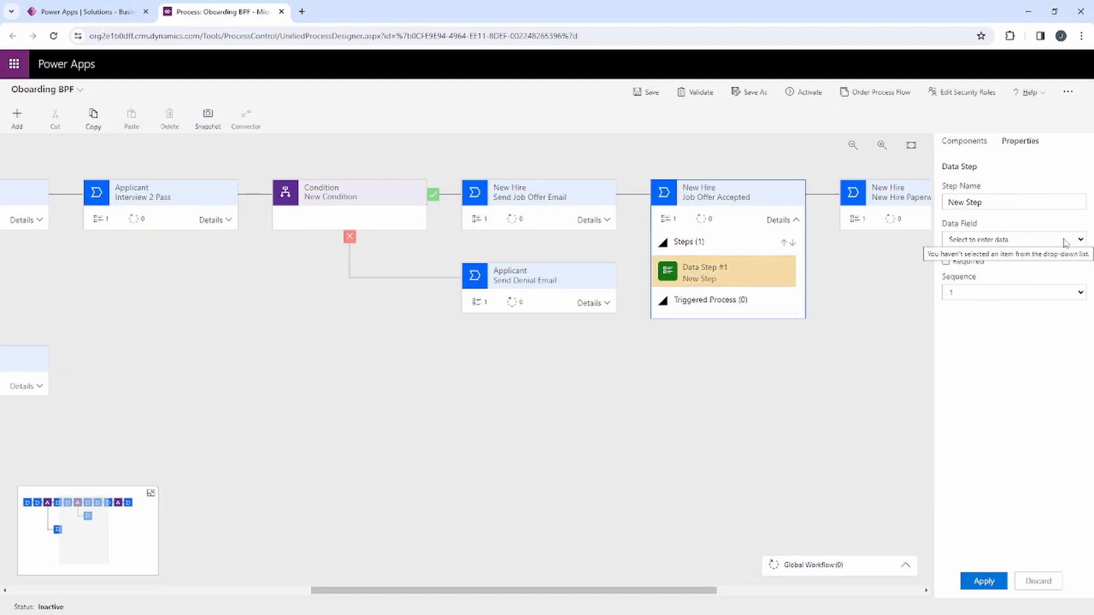
left_click(1080, 244)
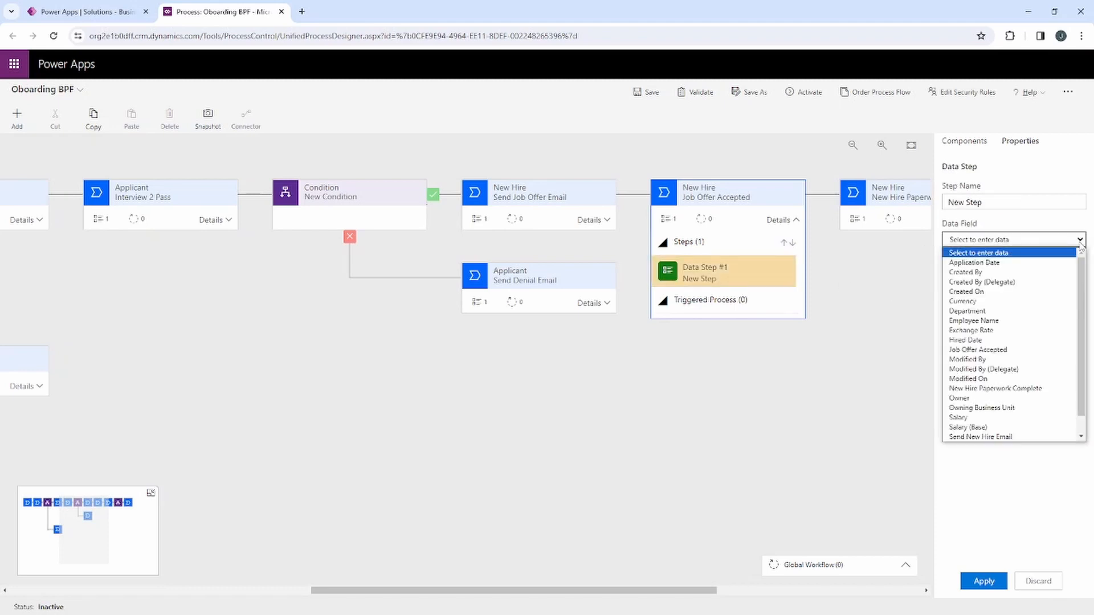
left_click(1004, 350)
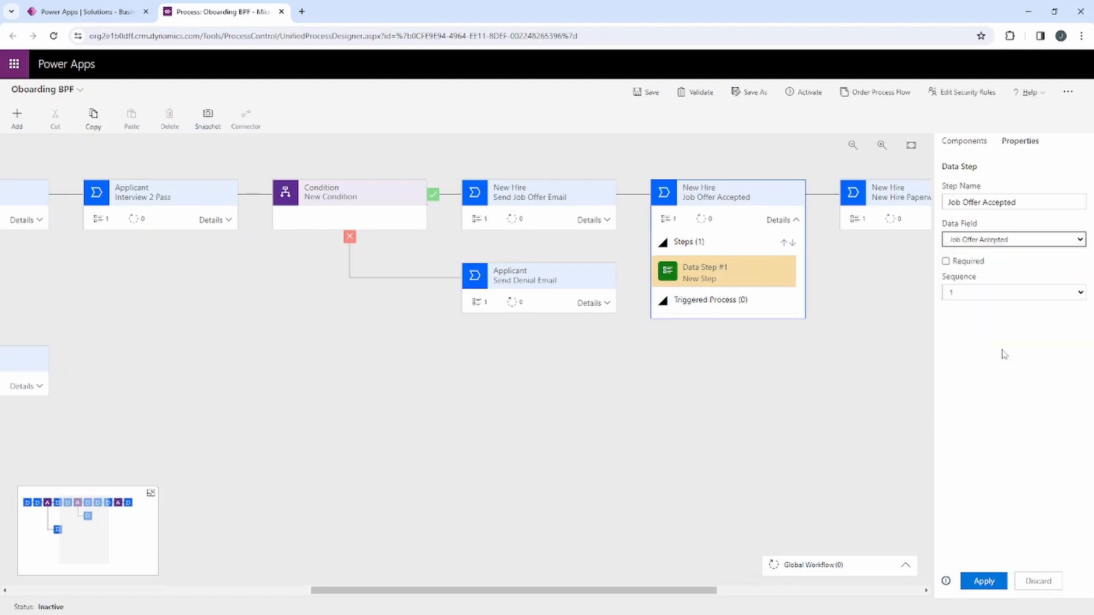
left_click(946, 264)
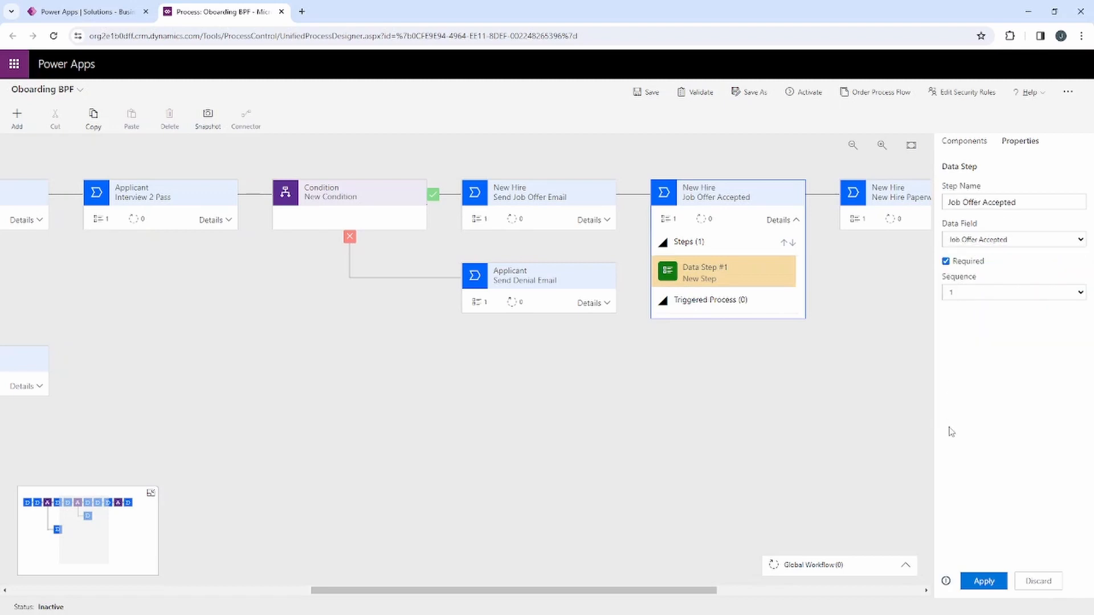
left_click(984, 582)
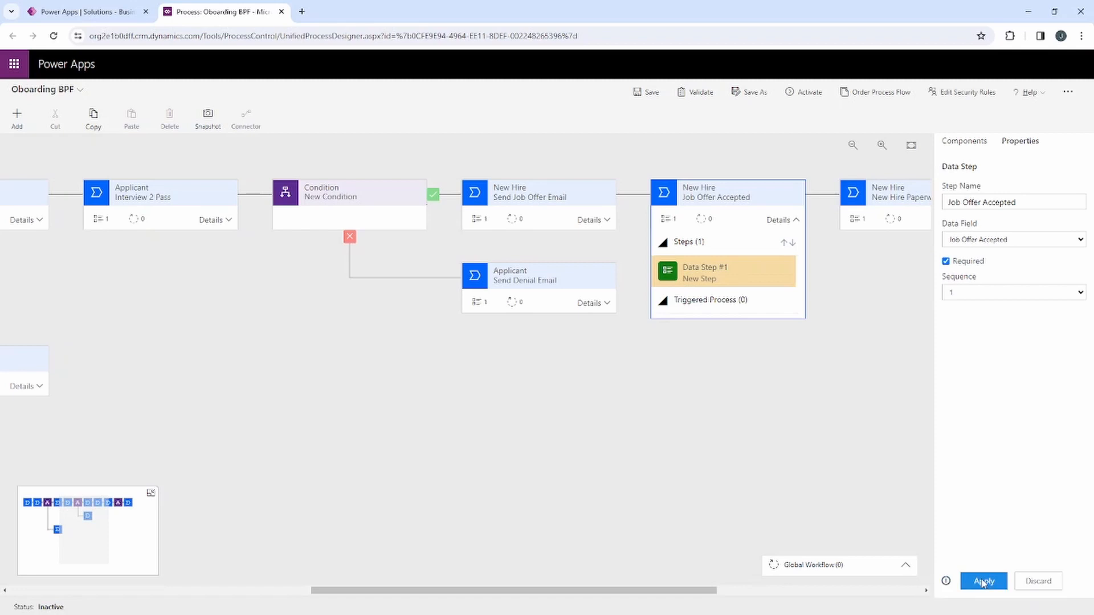
left_click(787, 197)
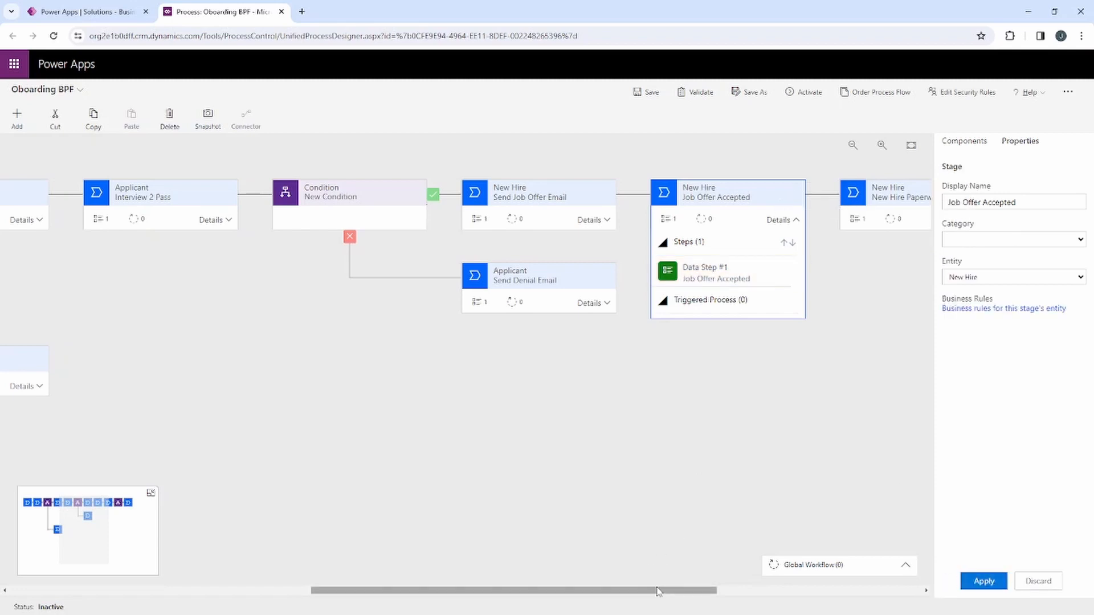
Step: Assign the Survey Complete field to the New Hire Survey stage's data step, make it required, and apply the change
left_click_drag(658, 592, 864, 593)
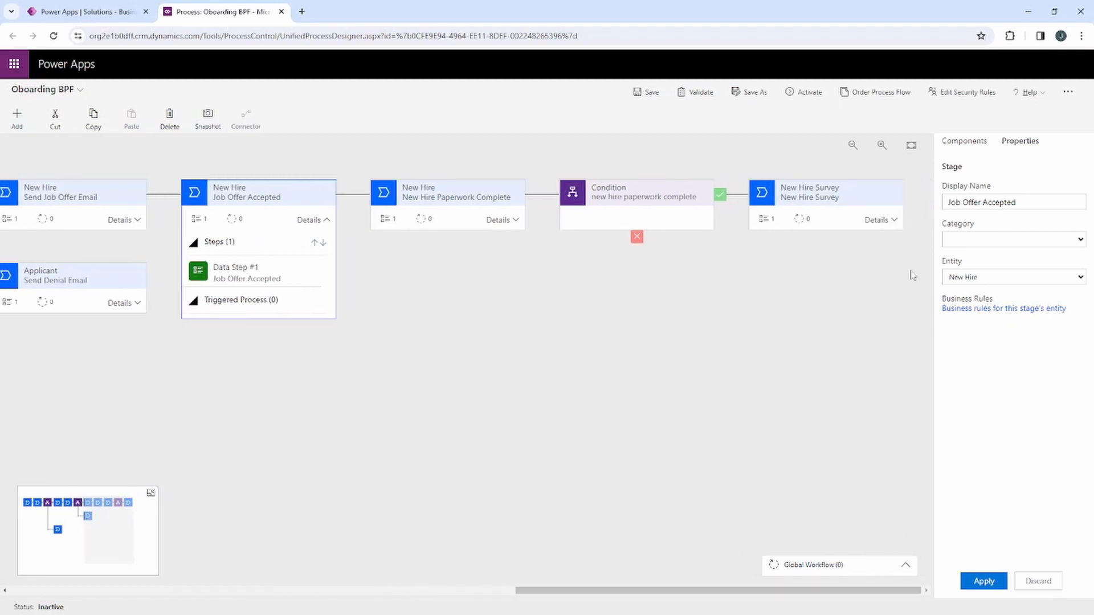
left_click(891, 222)
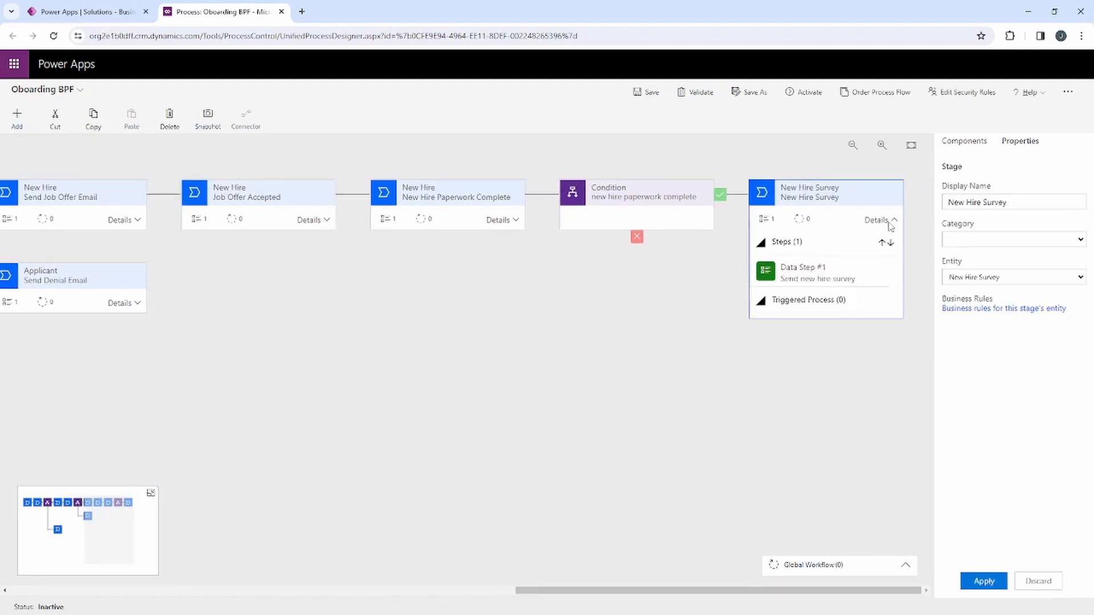
left_click(870, 274)
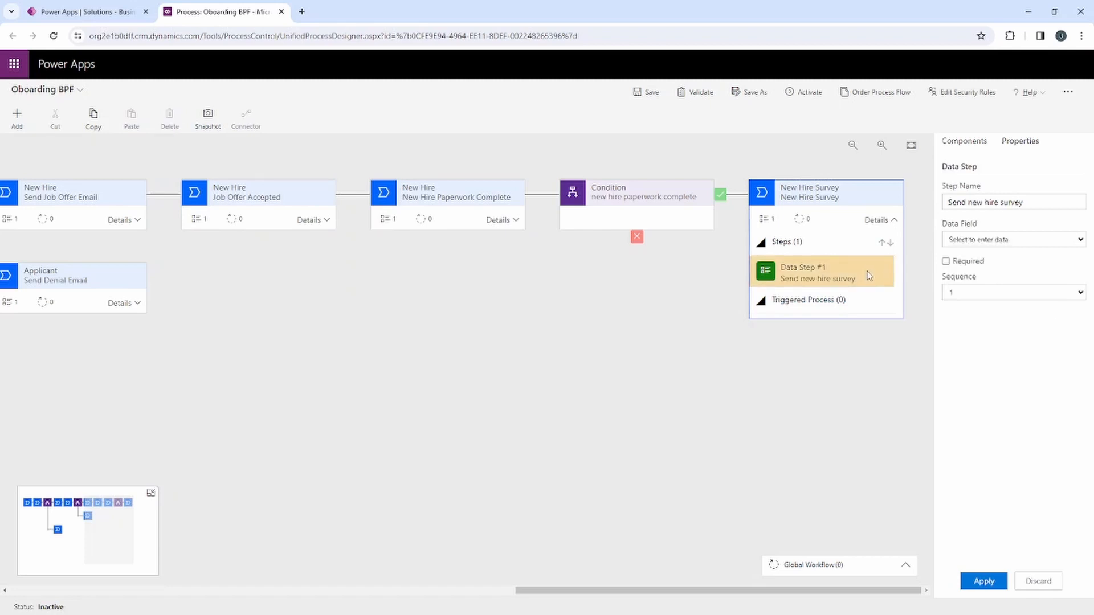
left_click(1081, 241)
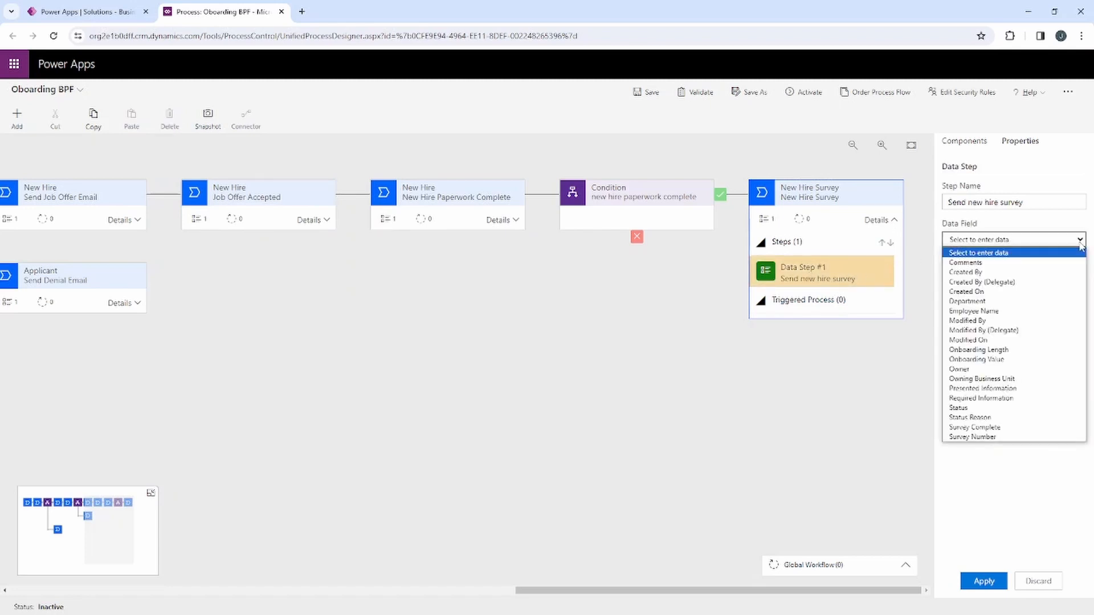
left_click(1008, 427)
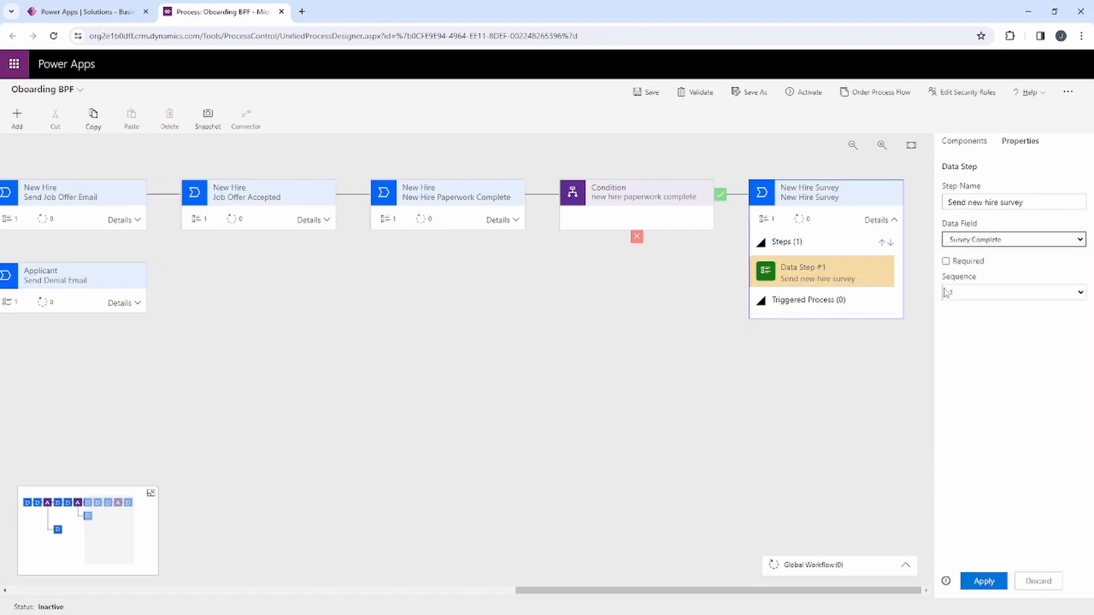
left_click(981, 578)
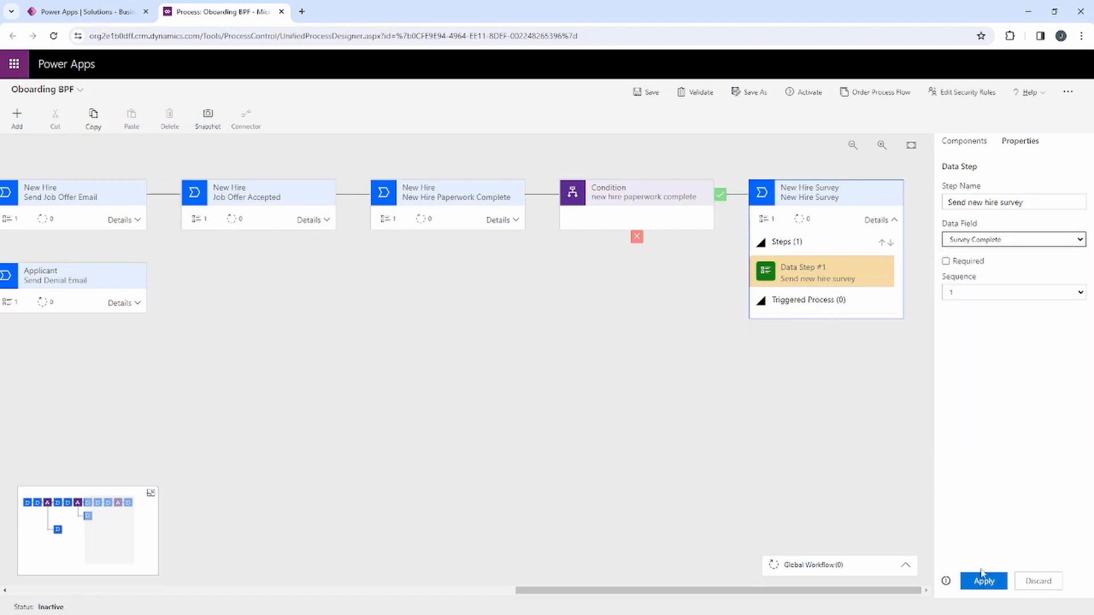
left_click(946, 261)
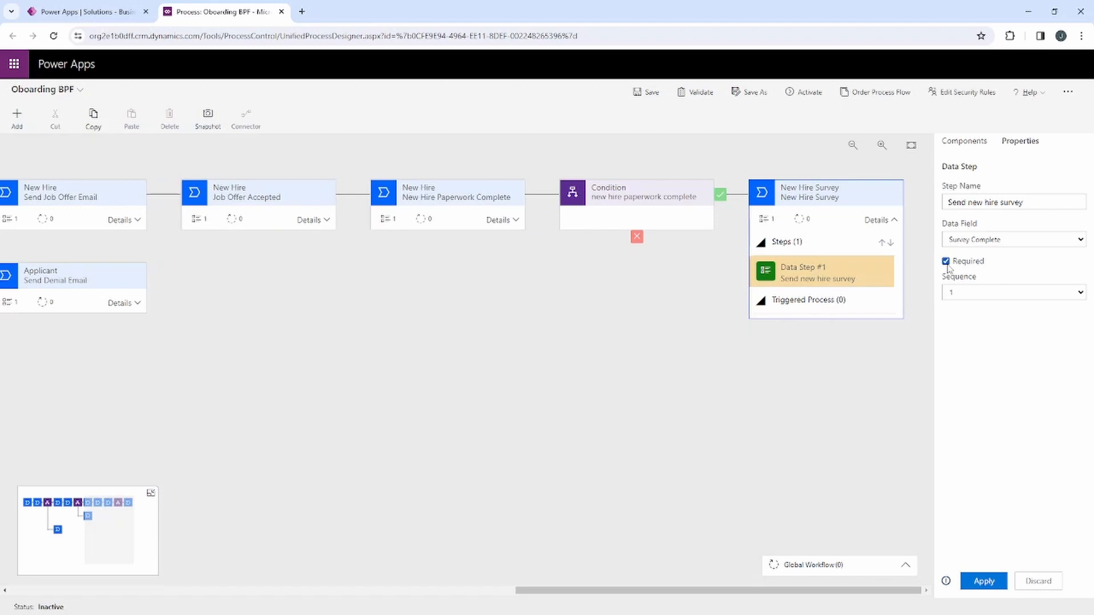
left_click(984, 582)
Step: Validate the process and locate the stages flagged with errors
left_click(695, 94)
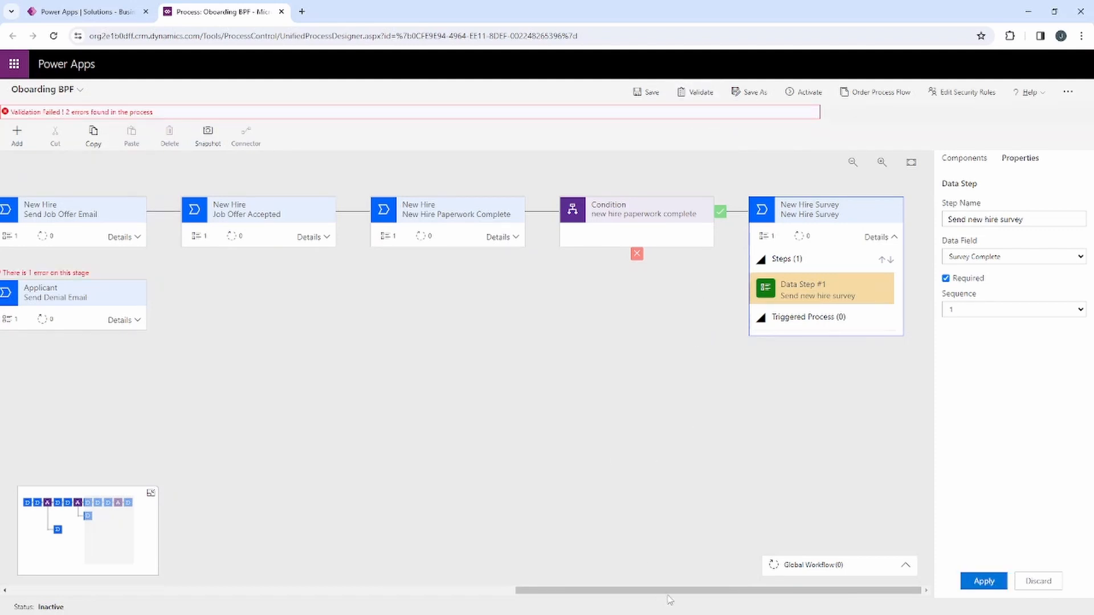
left_click_drag(669, 592, 350, 539)
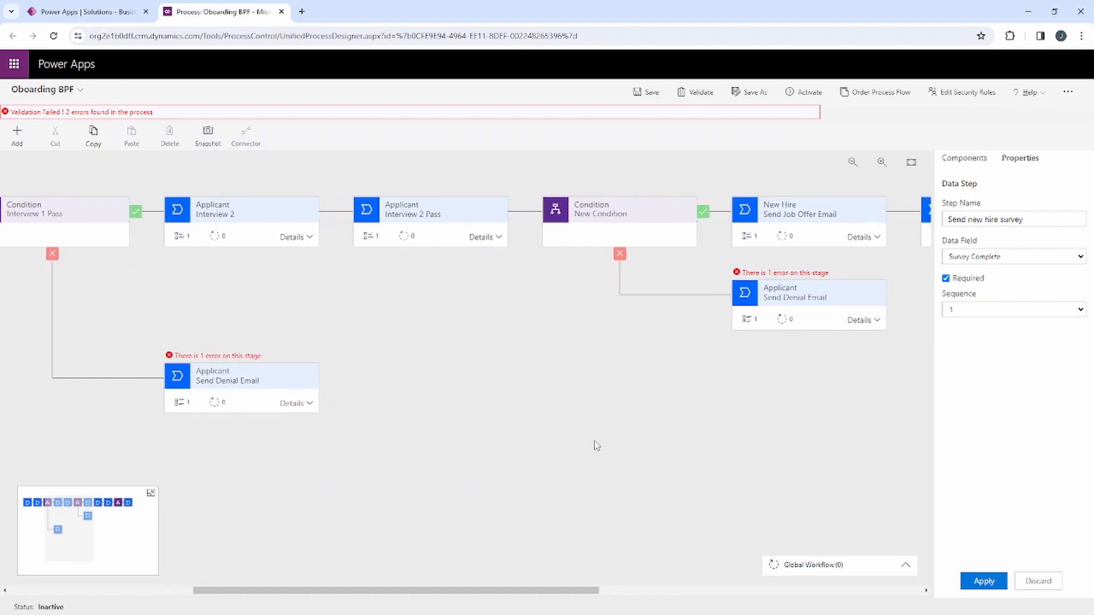
mouse_move(708, 254)
left_mouse_down()
mouse_move(872, 345)
mouse_move(894, 346)
left_mouse_up()
left_click_drag(130, 335, 349, 433)
left_click_drag(369, 394, 438, 448)
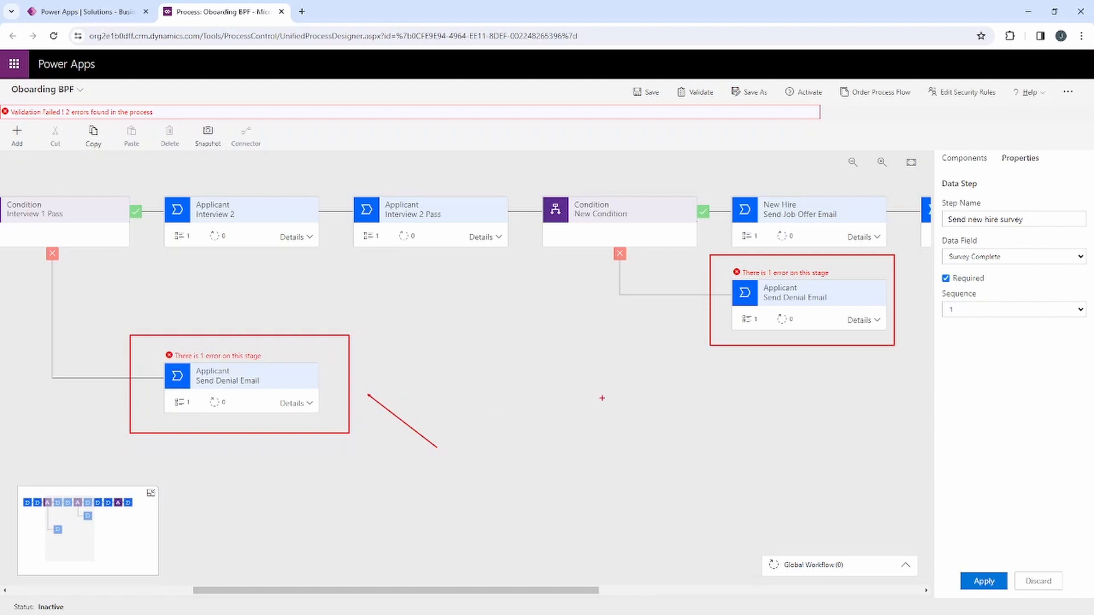
key("Escape")
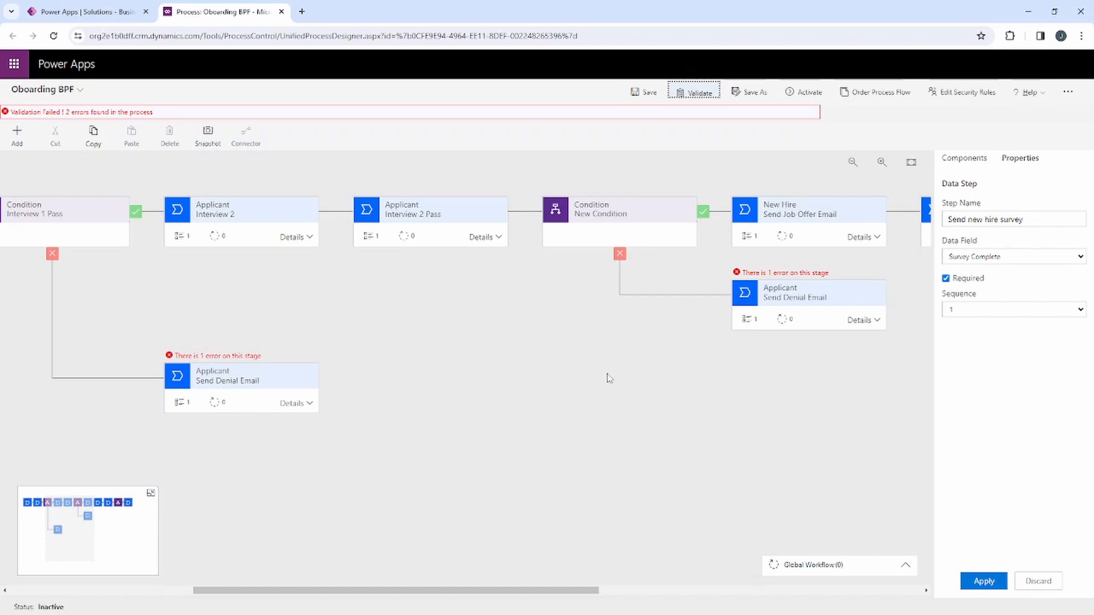
Step: Save Oboarding BPF and return to the refreshed process list of the Business Onboarding solution
left_click(643, 94)
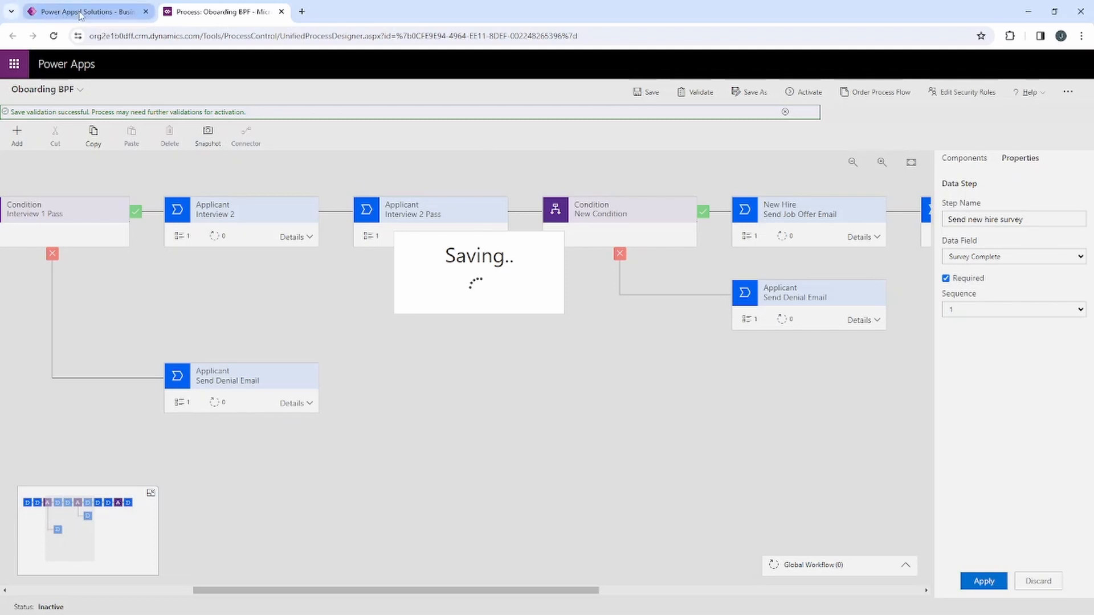
left_click(80, 15)
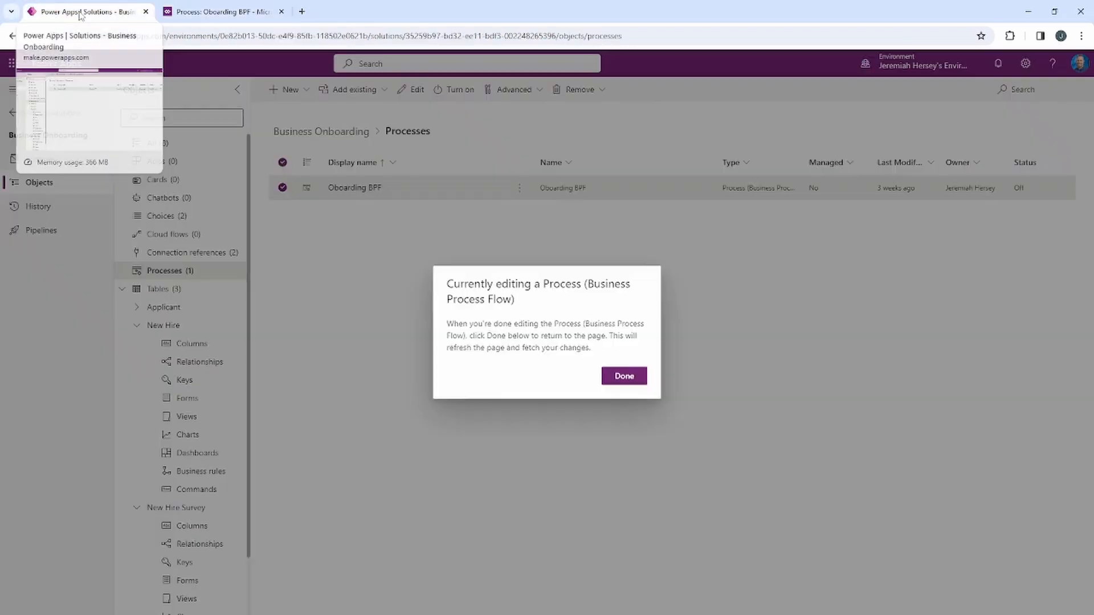
left_click(625, 377)
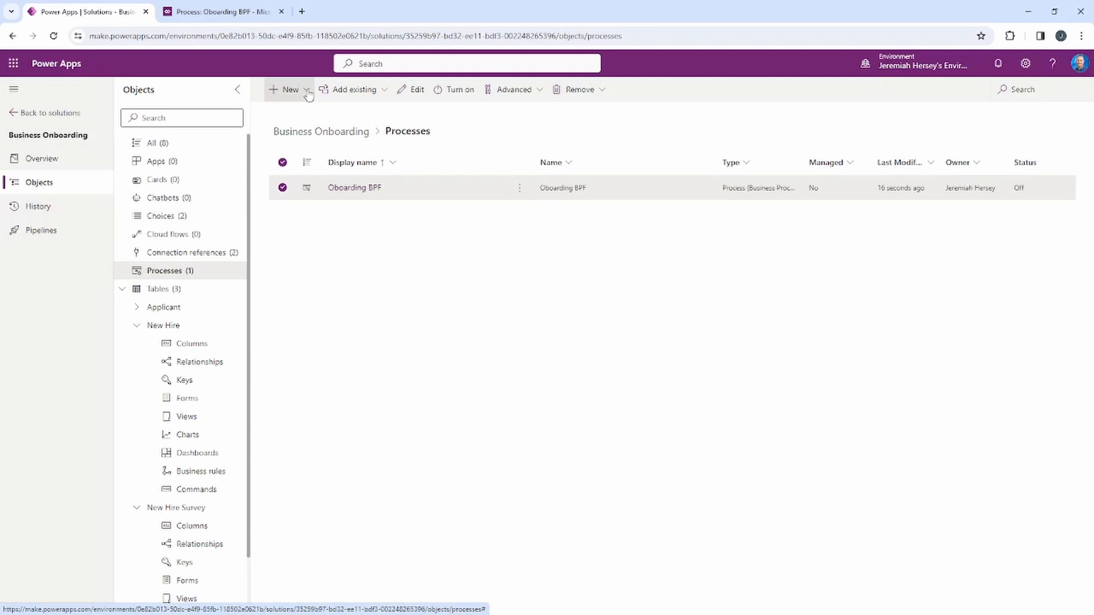
Step: Start a new automated cloud flow in the solution and name it Denial Email
left_click(308, 91)
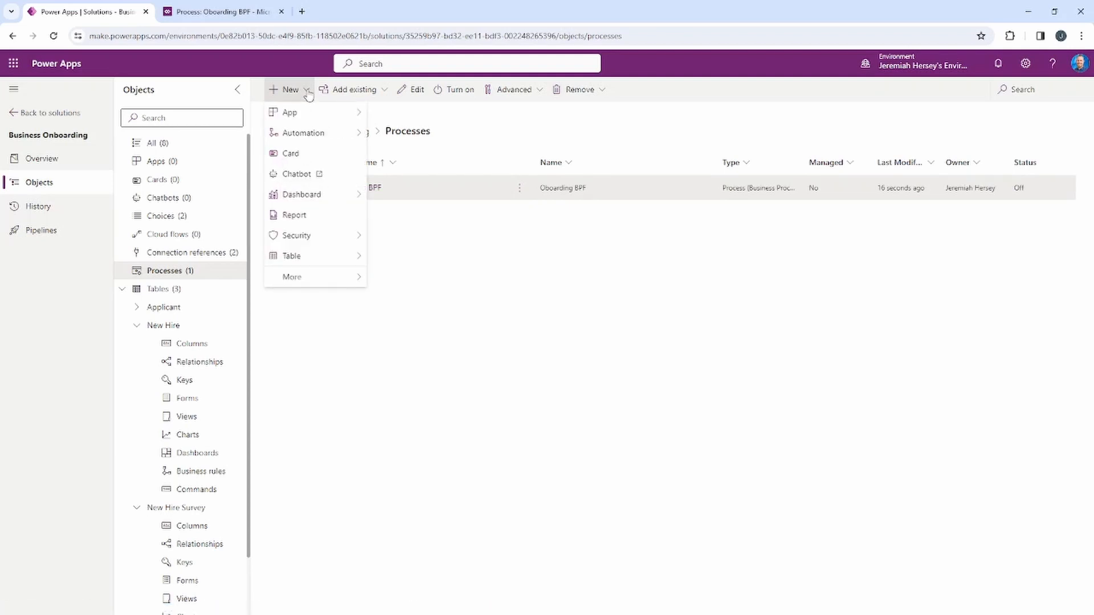
left_click_drag(266, 81, 320, 101)
left_click_drag(259, 126, 371, 147)
key("Escape")
mouse_move(355, 138)
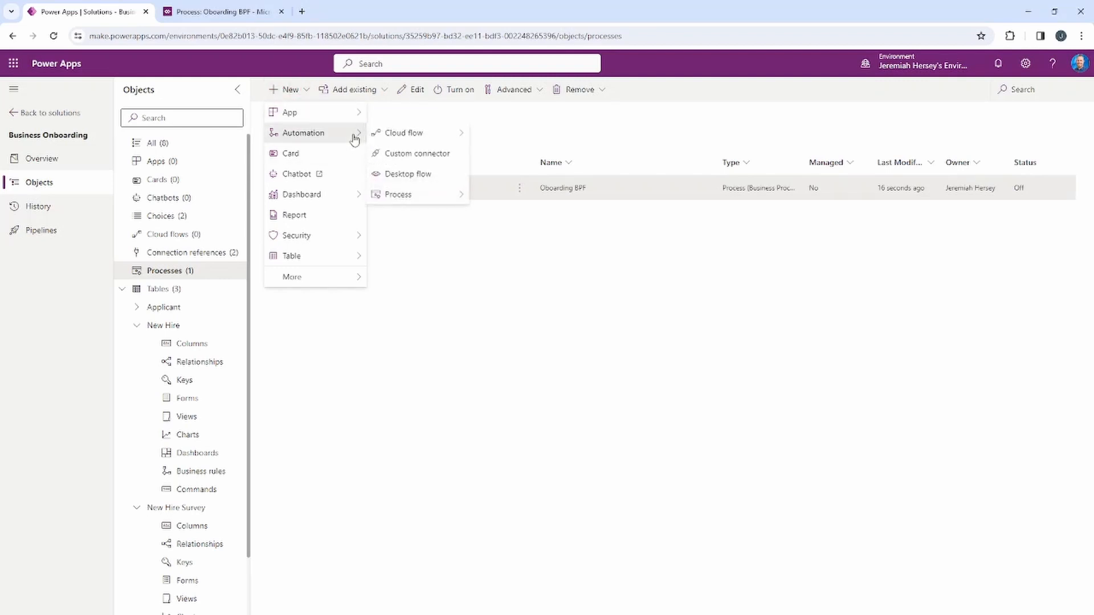
mouse_move(415, 134)
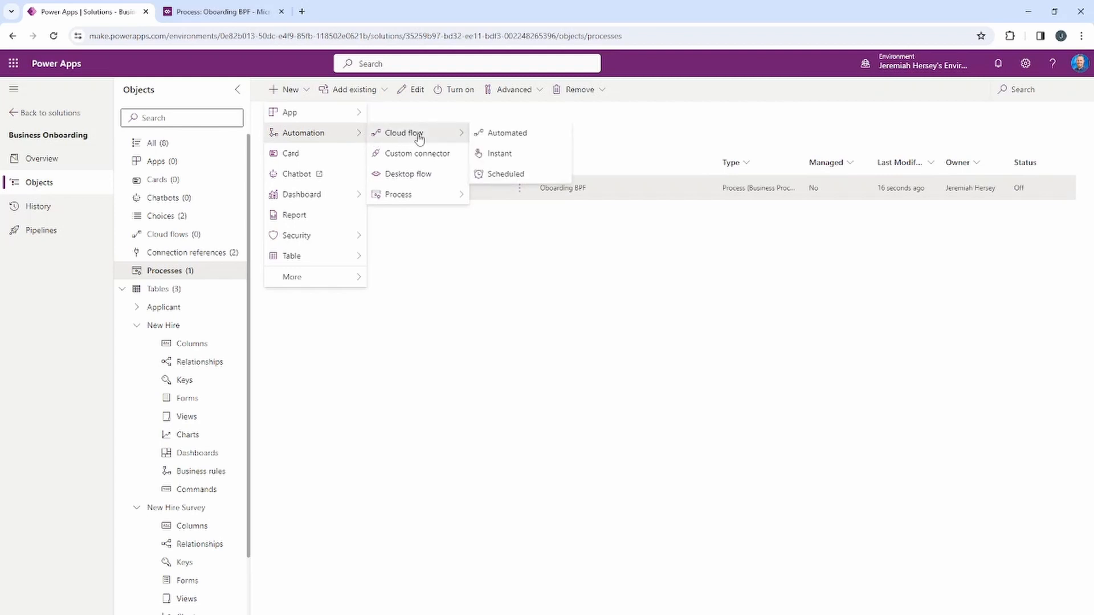
left_click(524, 136)
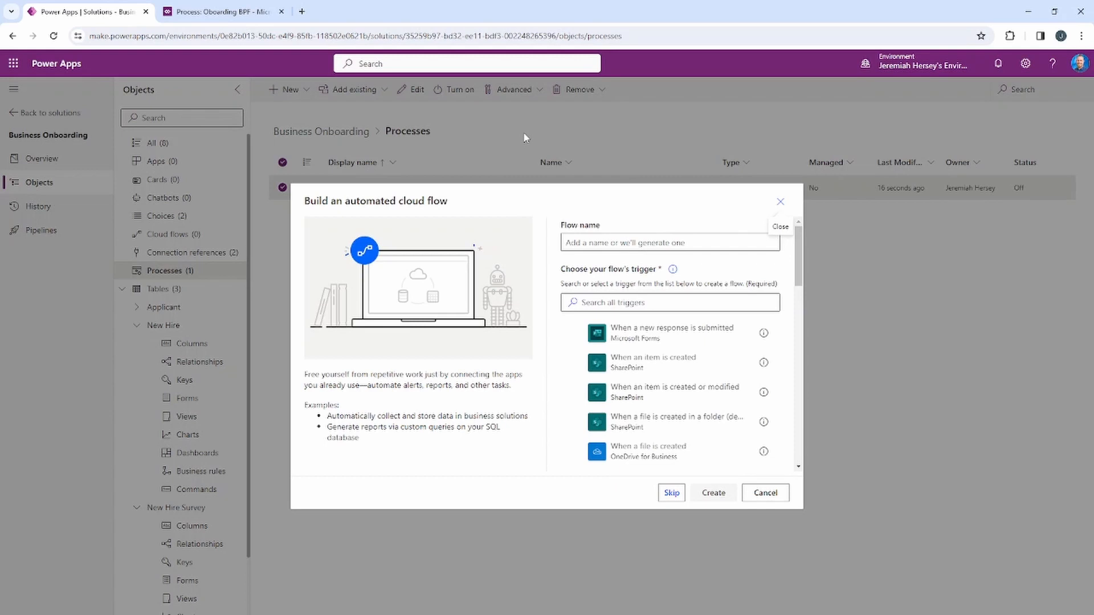
left_click(629, 242)
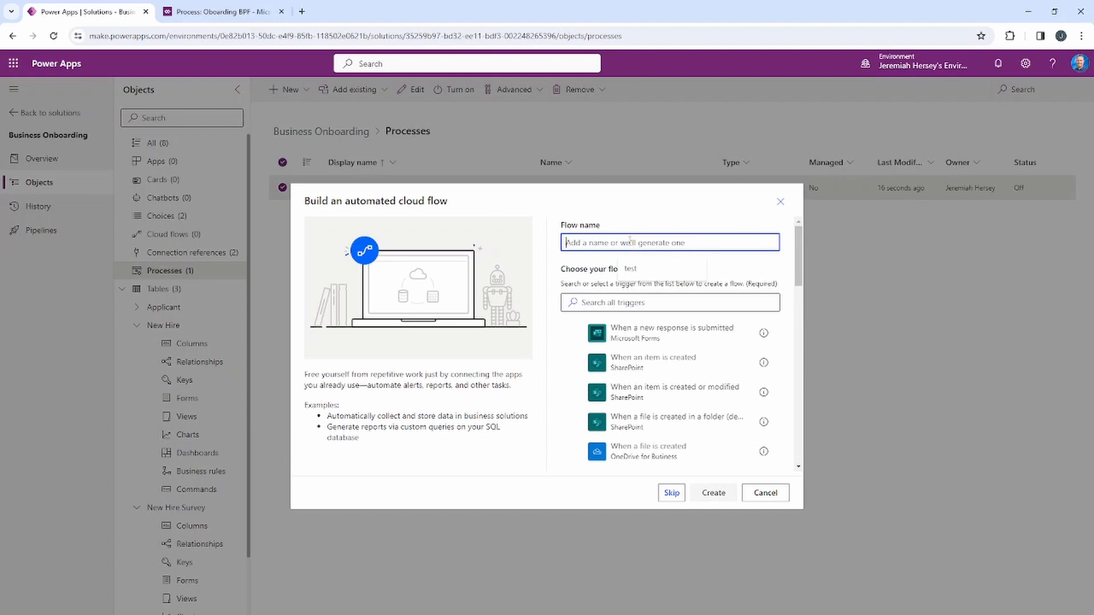
type("Denial")
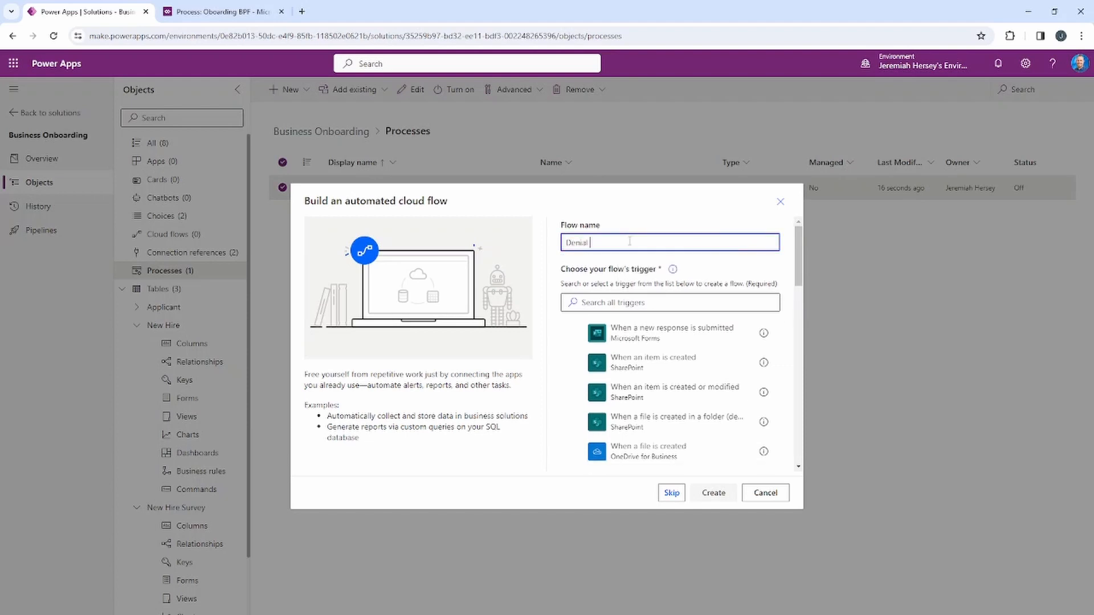
type(" Email")
left_click(727, 281)
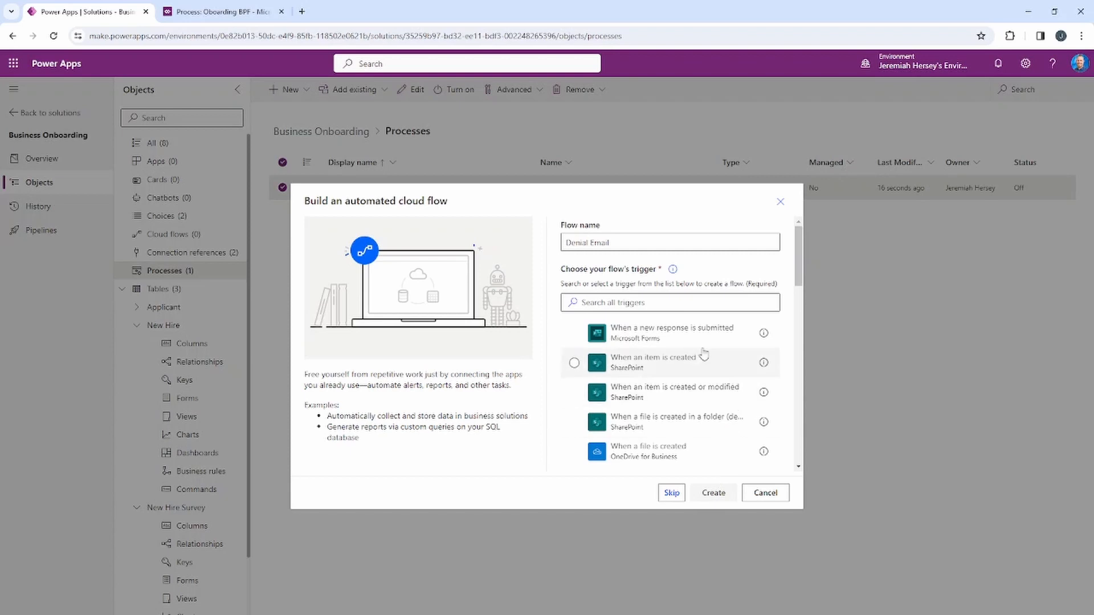
Step: Search the automated flow triggers for "when an", look through the matching triggers, and clear the search
scroll(686, 318, "down", 2)
scroll(670, 299, "up", 3)
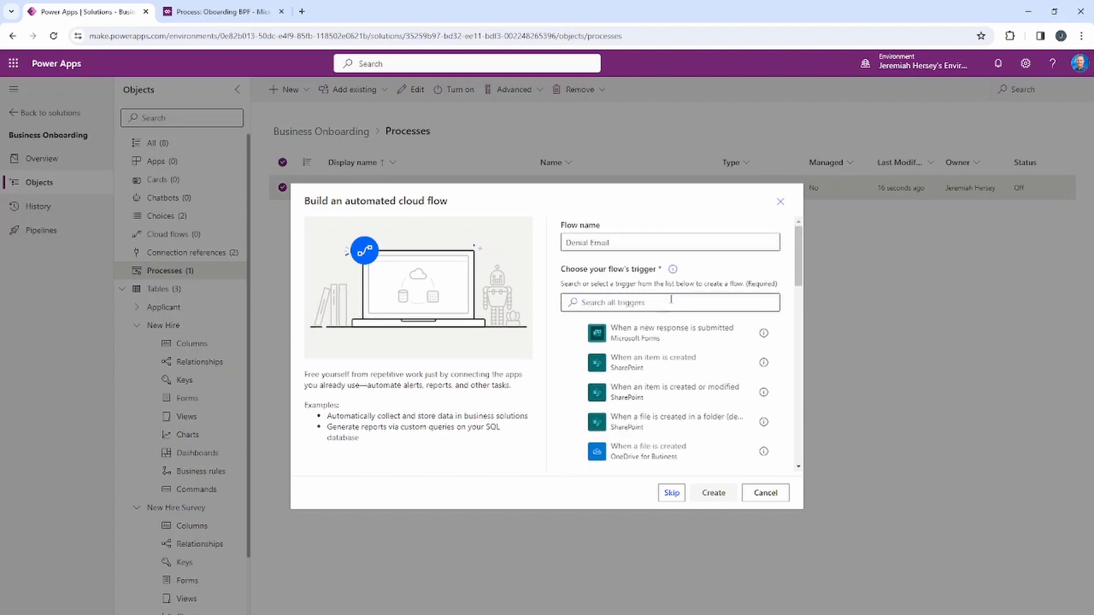
left_click(672, 299)
type("when")
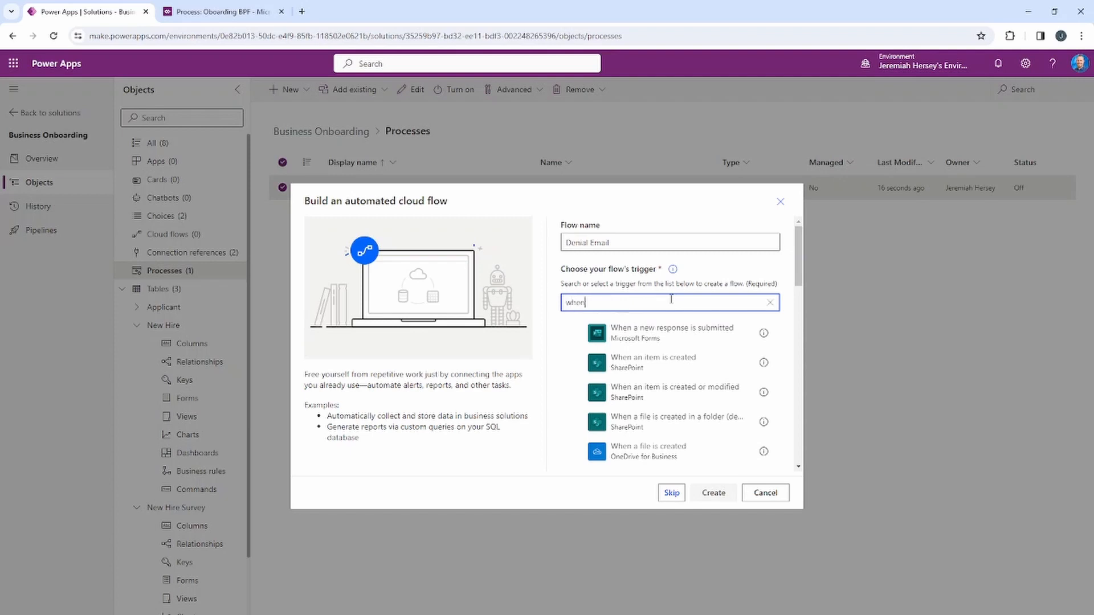
type(" an")
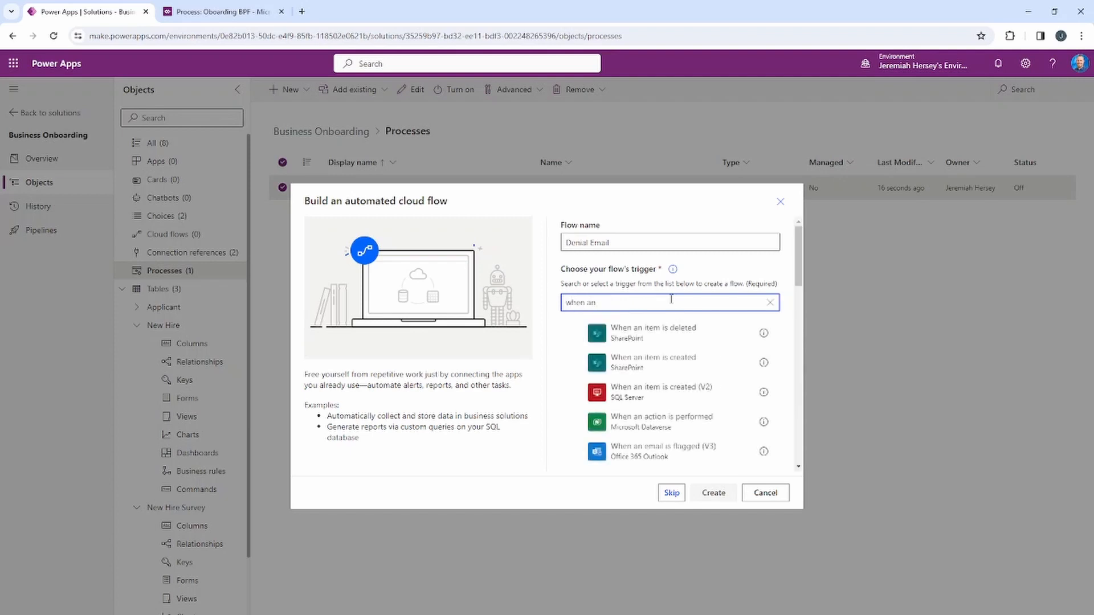
scroll(686, 364, "down", 5)
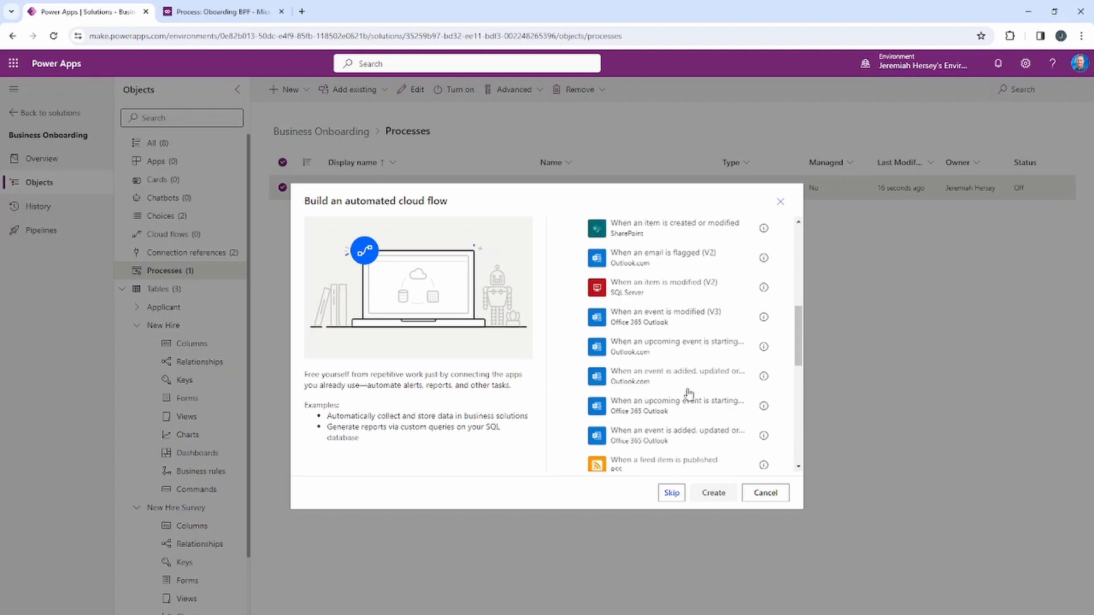
scroll(688, 393, "down", 2)
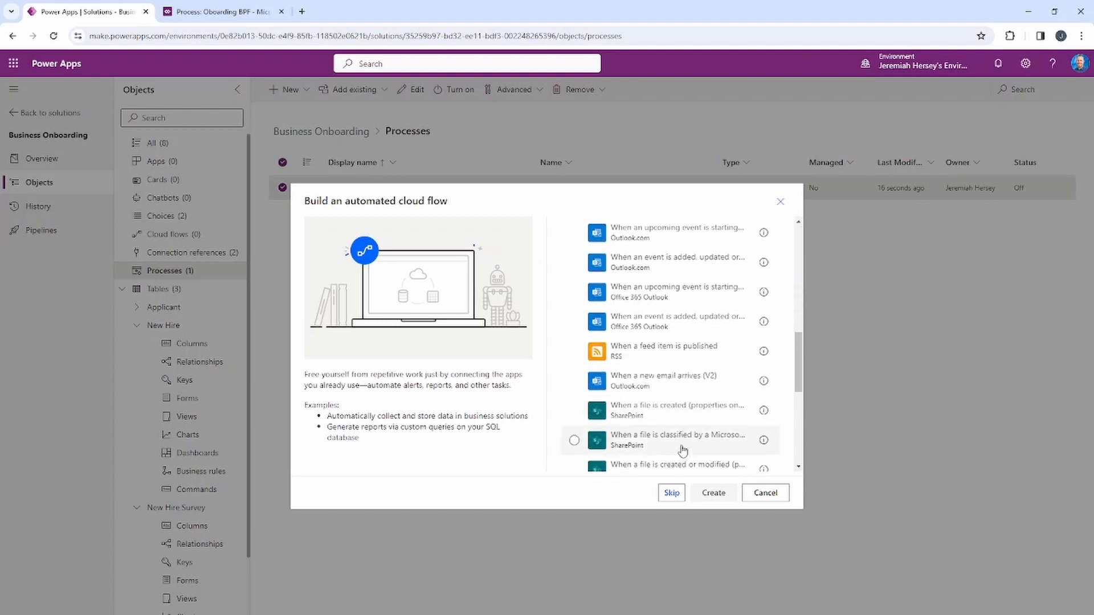
scroll(682, 436, "down", 3)
scroll(682, 420, "up", 6)
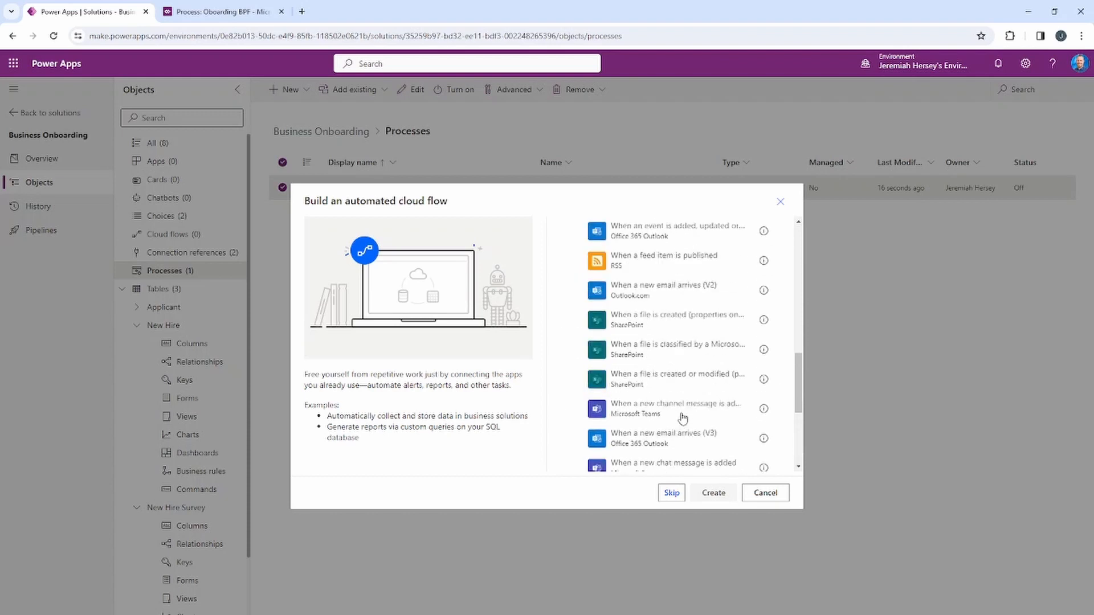
scroll(682, 421, "up", 2)
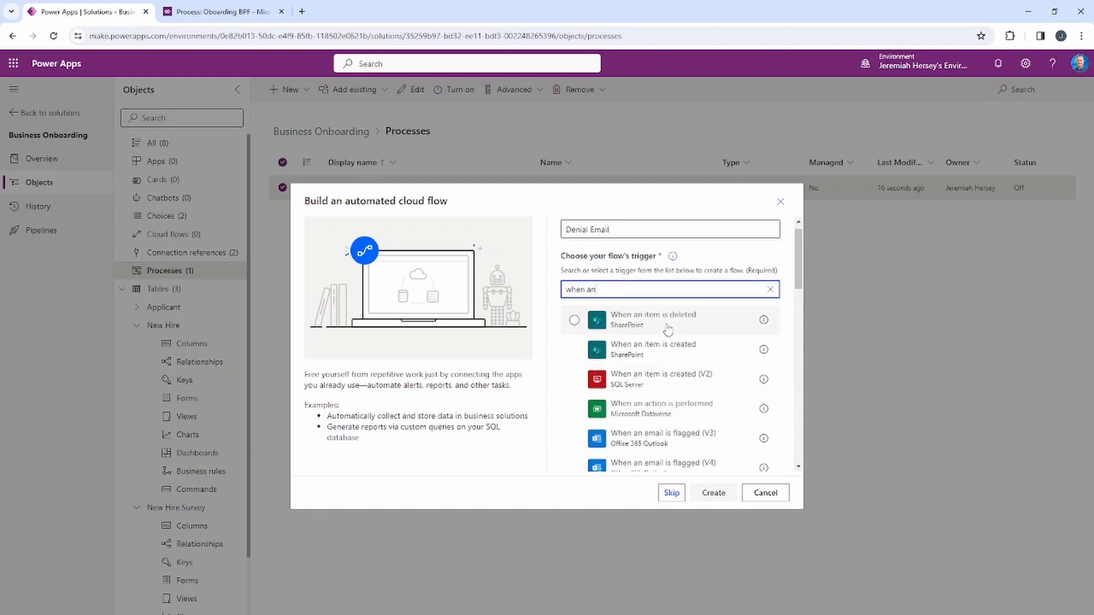
left_click(770, 291)
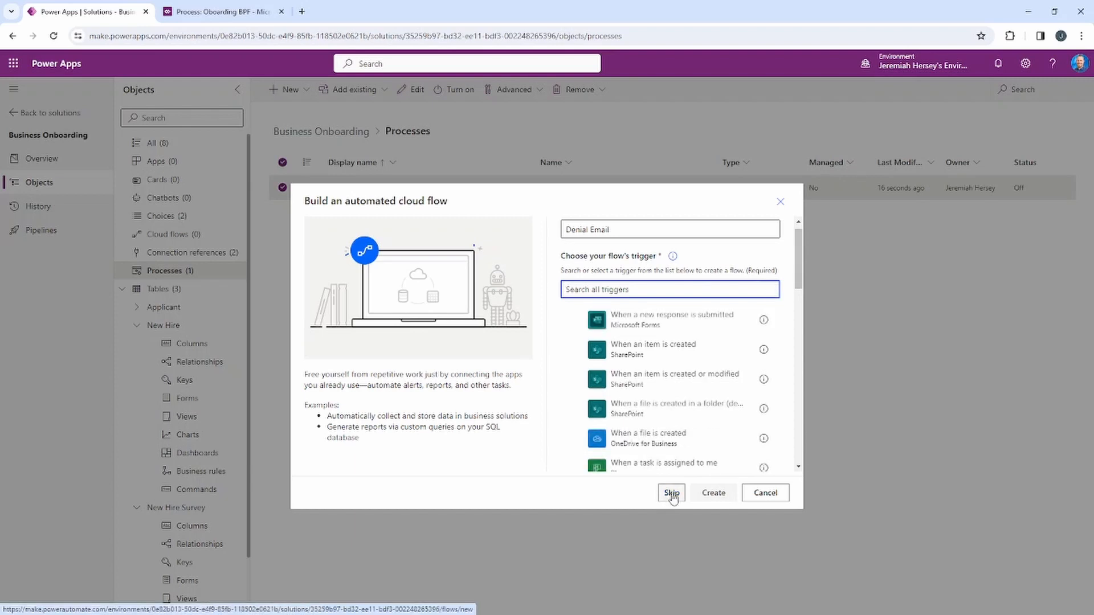
Step: Skip the preset trigger choice and start the flow with the Microsoft Dataverse trigger "When a row is added, modified or deleted"
left_click(672, 494)
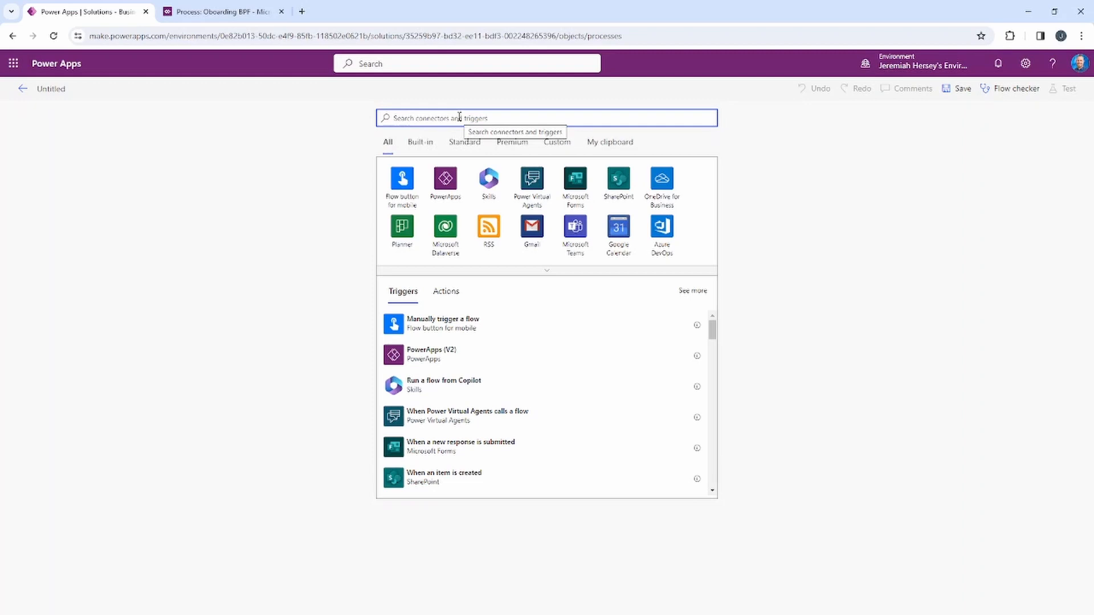
type("dat")
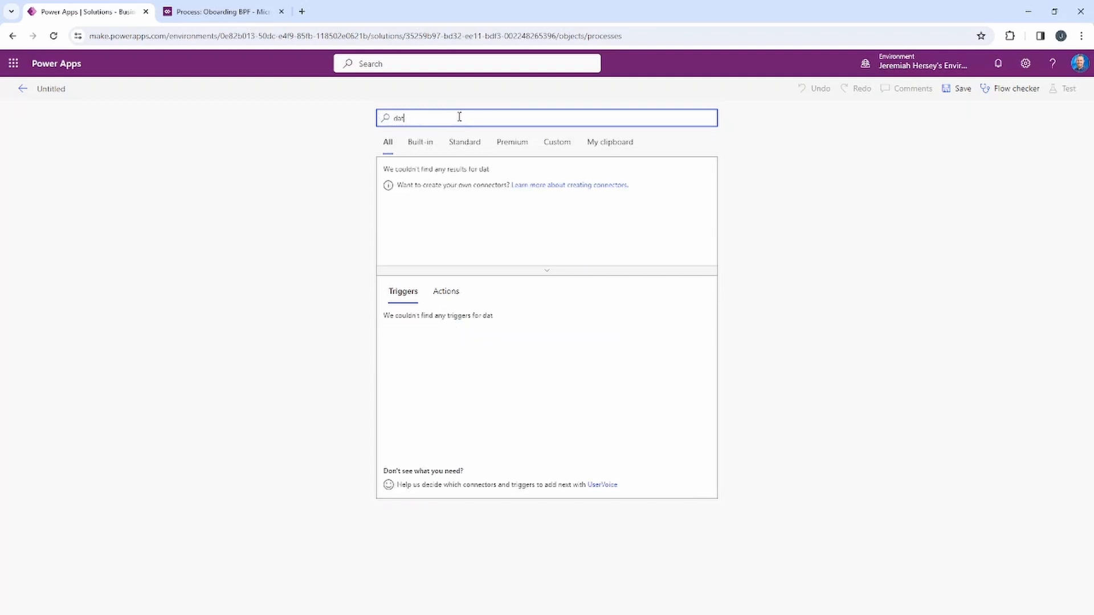
type("averse")
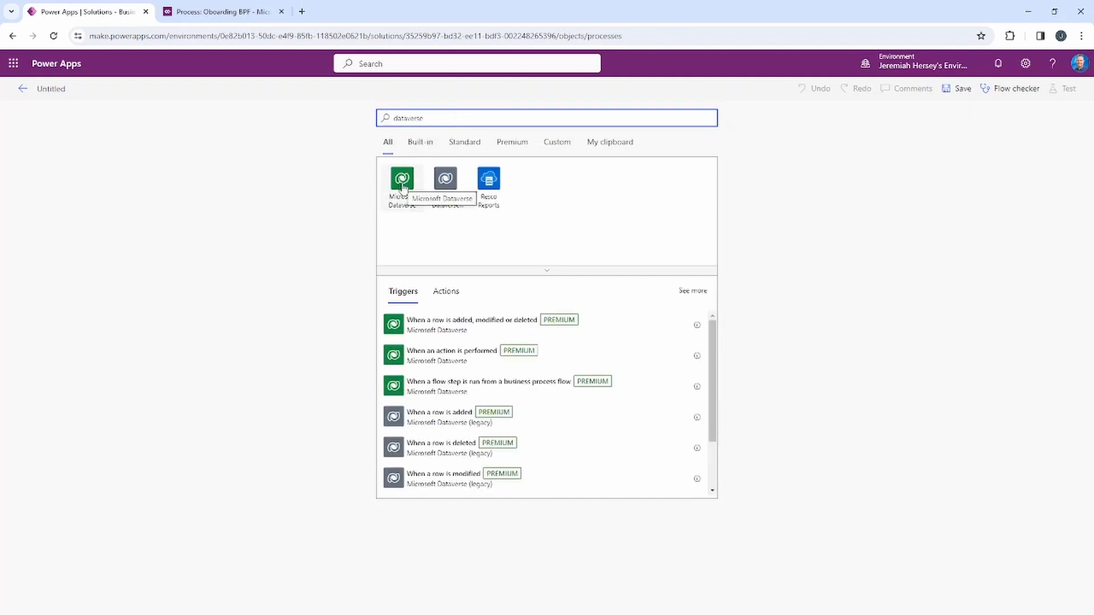
left_click(402, 180)
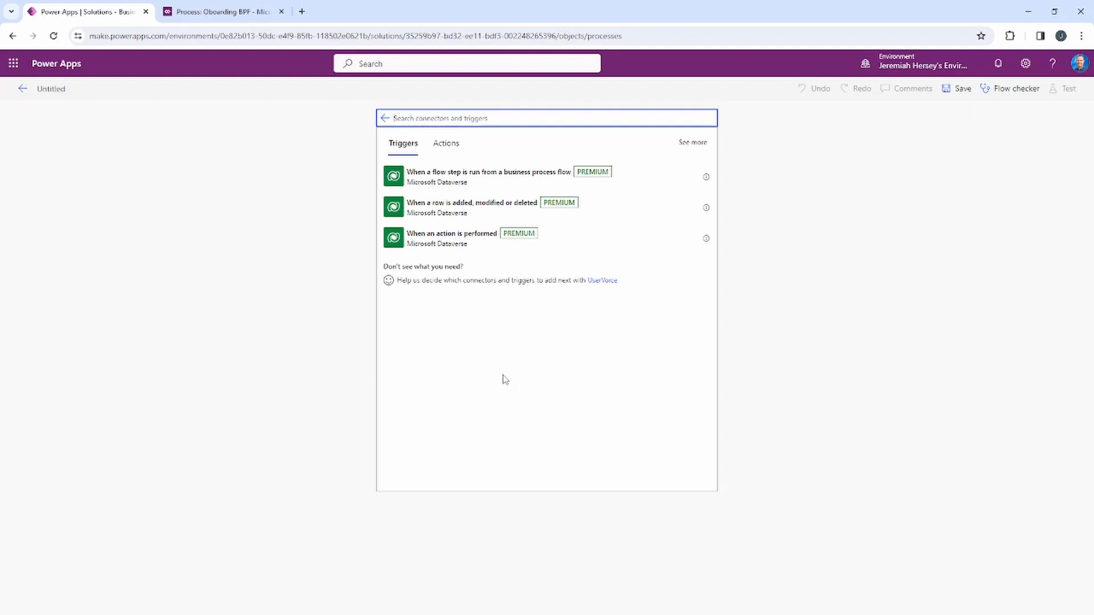
left_click(507, 214)
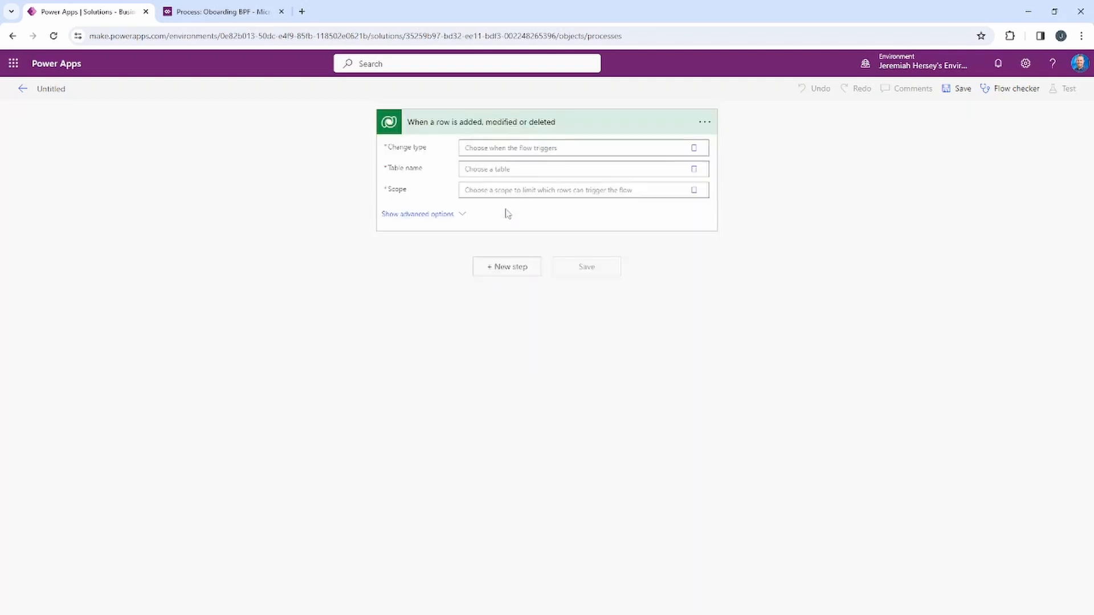
Step: Review the Interview 2 and Send Denial Email branches after the Interview 1 Pass condition in Oboarding BPF, and return to the flow
left_click(224, 12)
left_click_drag(378, 591, 253, 594)
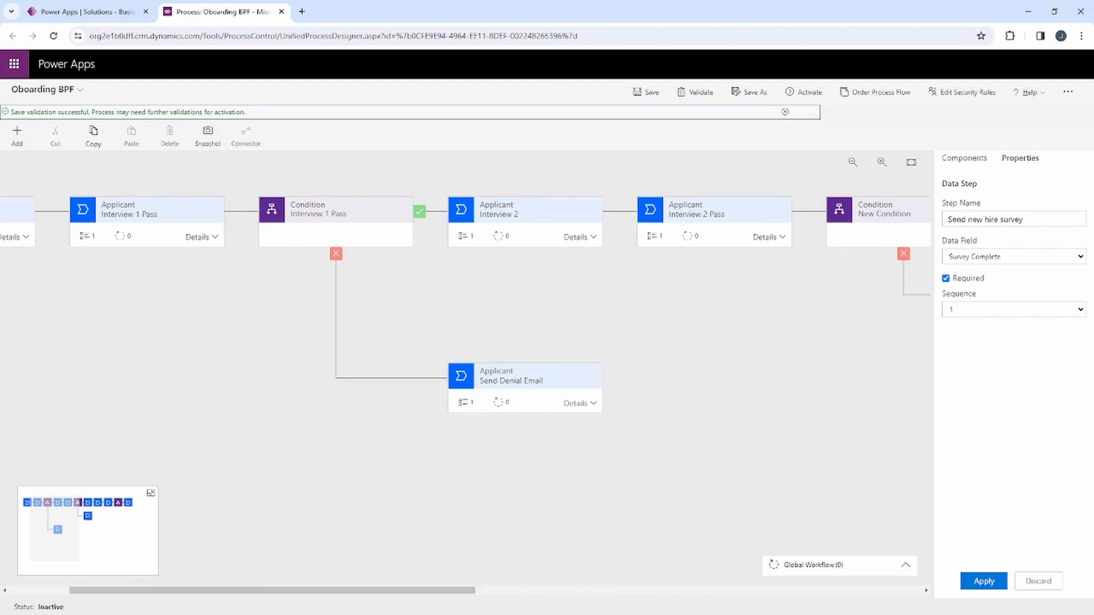
mouse_move(442, 173)
left_mouse_down()
mouse_move(609, 262)
mouse_move(635, 329)
left_mouse_up()
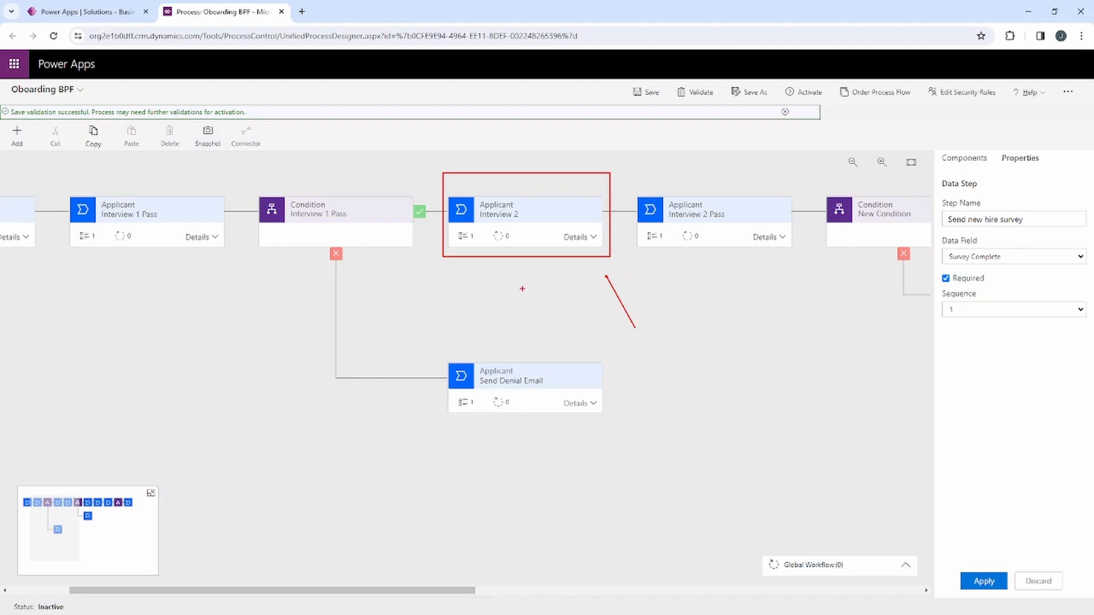
key("Escape")
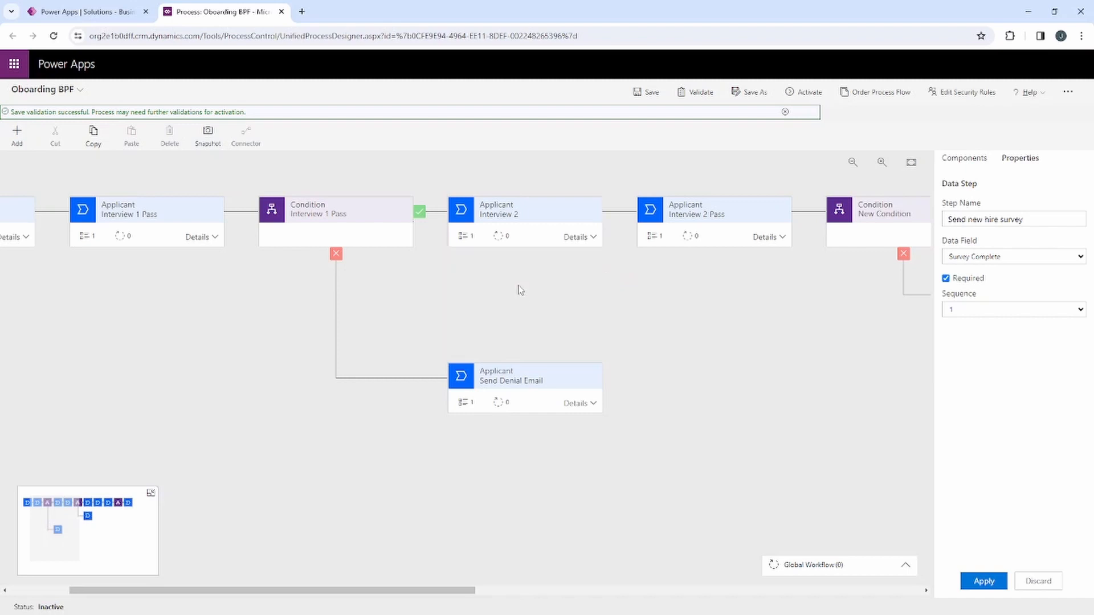
left_click(108, 16)
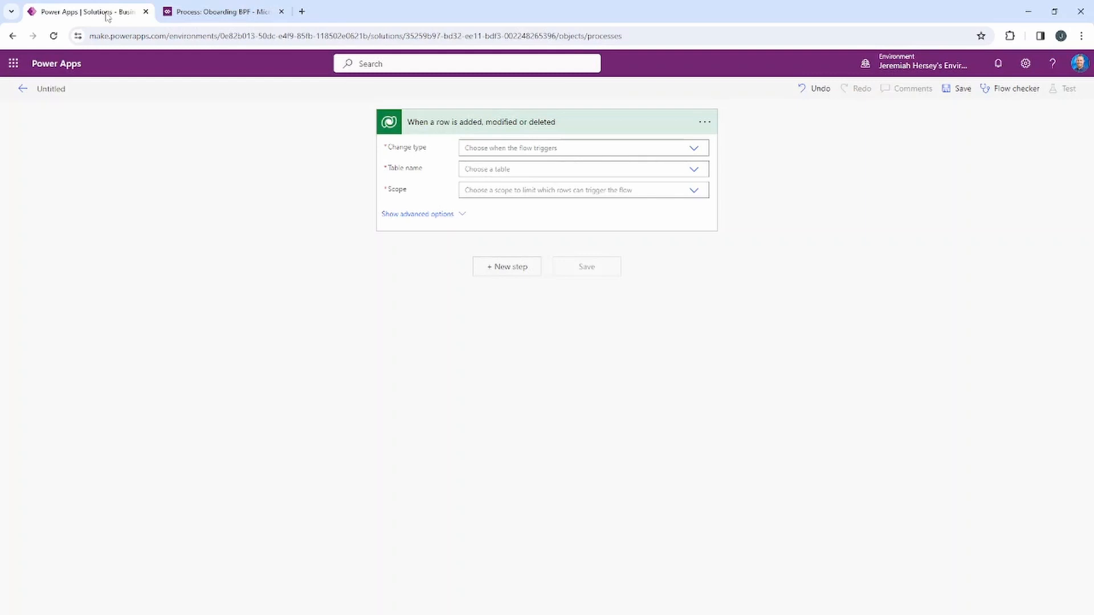
Step: Configure the row trigger with change type Added or Modified, table Applicants, and scope Organization
left_click(695, 149)
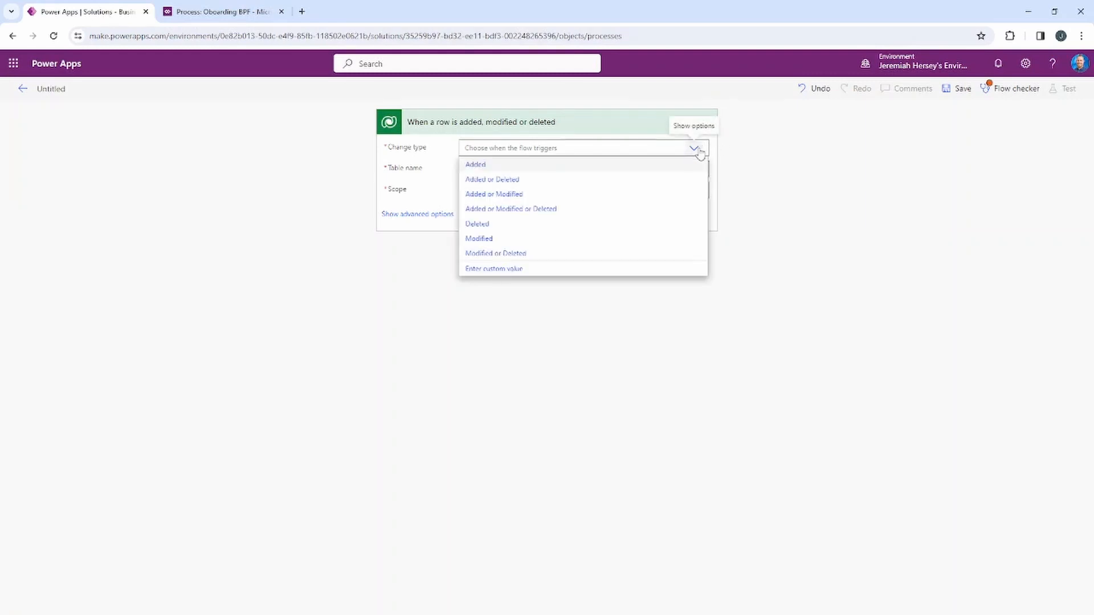
left_click(559, 196)
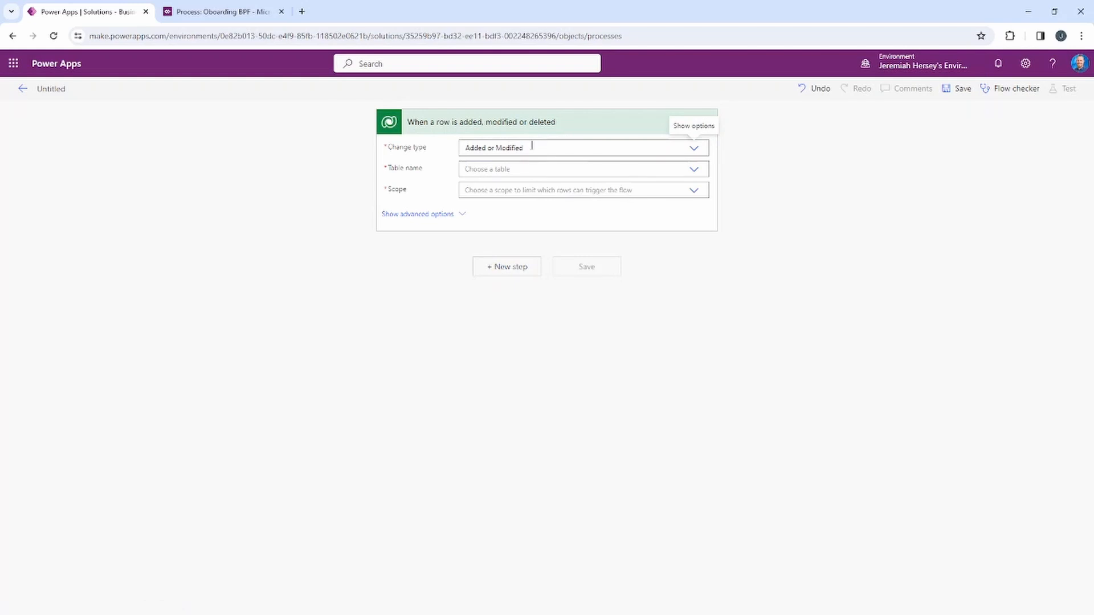
left_click(695, 174)
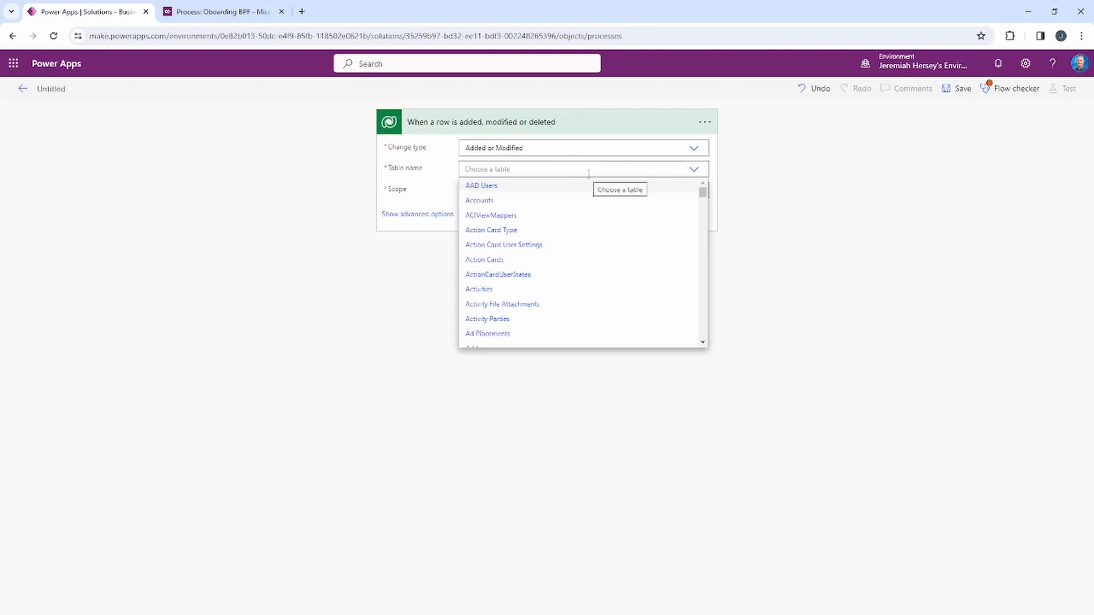
left_click(589, 174)
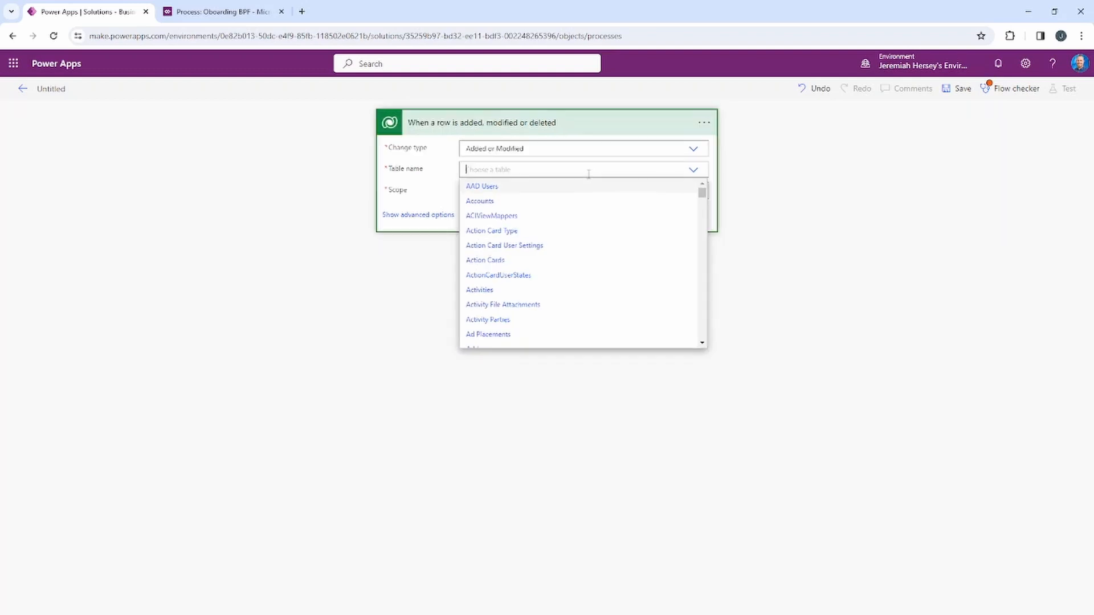
type("appli")
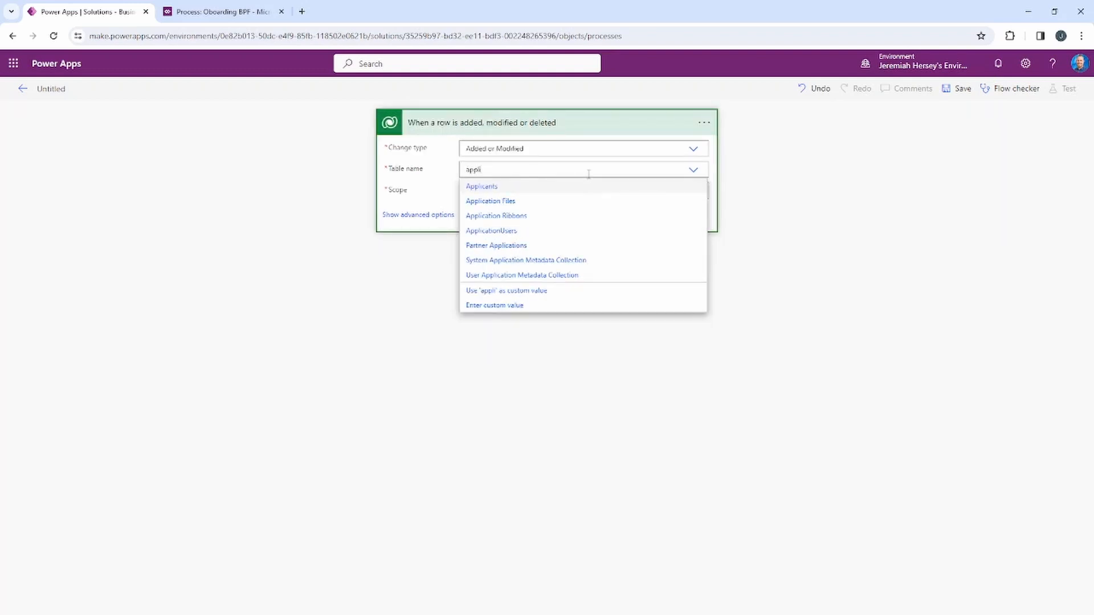
left_click(481, 187)
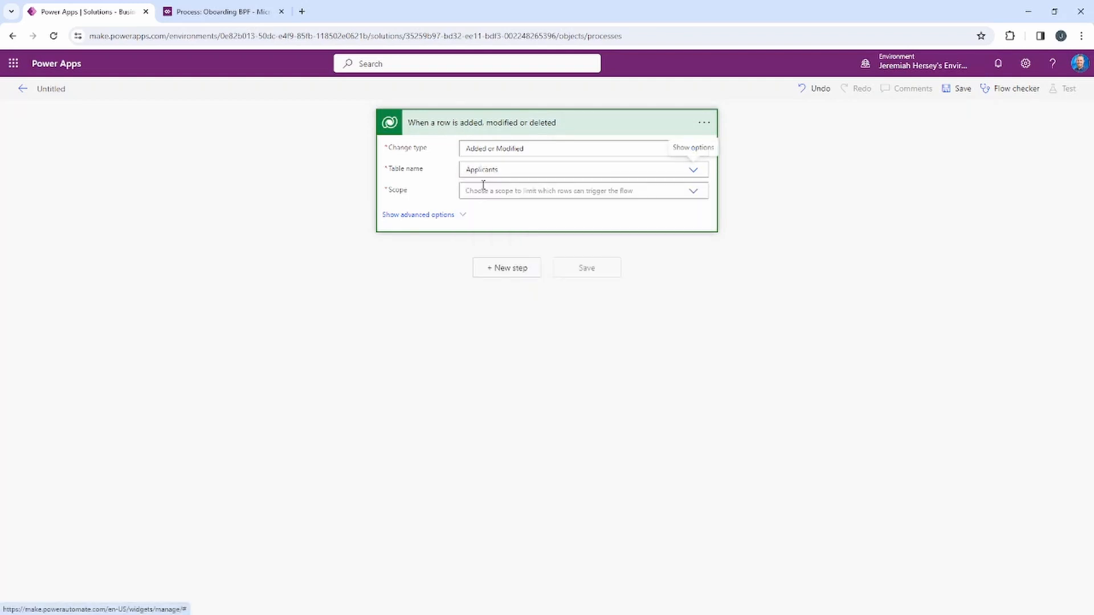
left_click(694, 194)
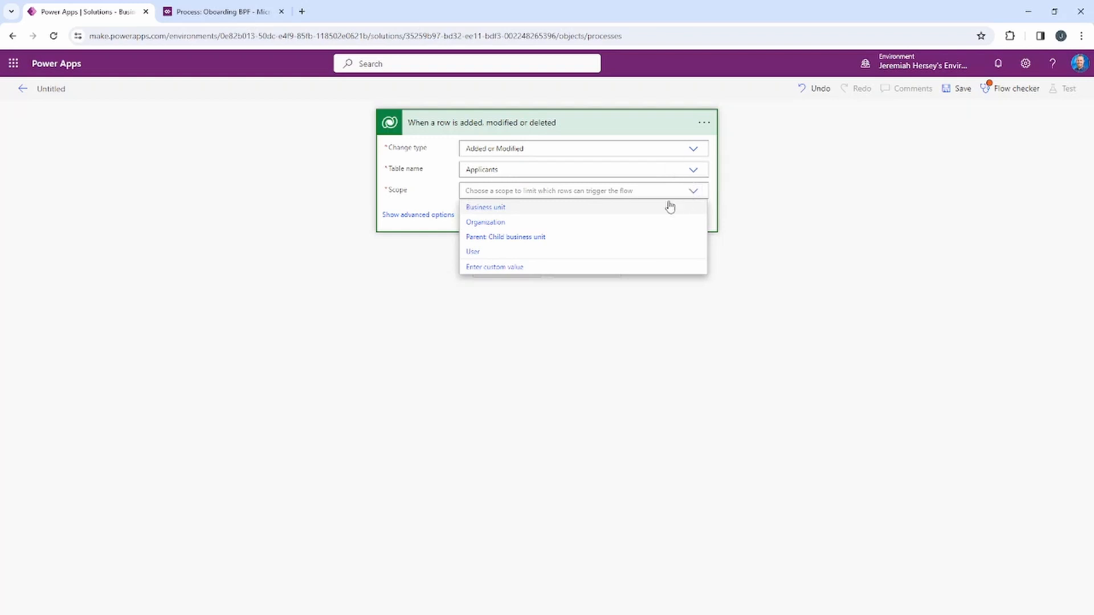
left_click(497, 227)
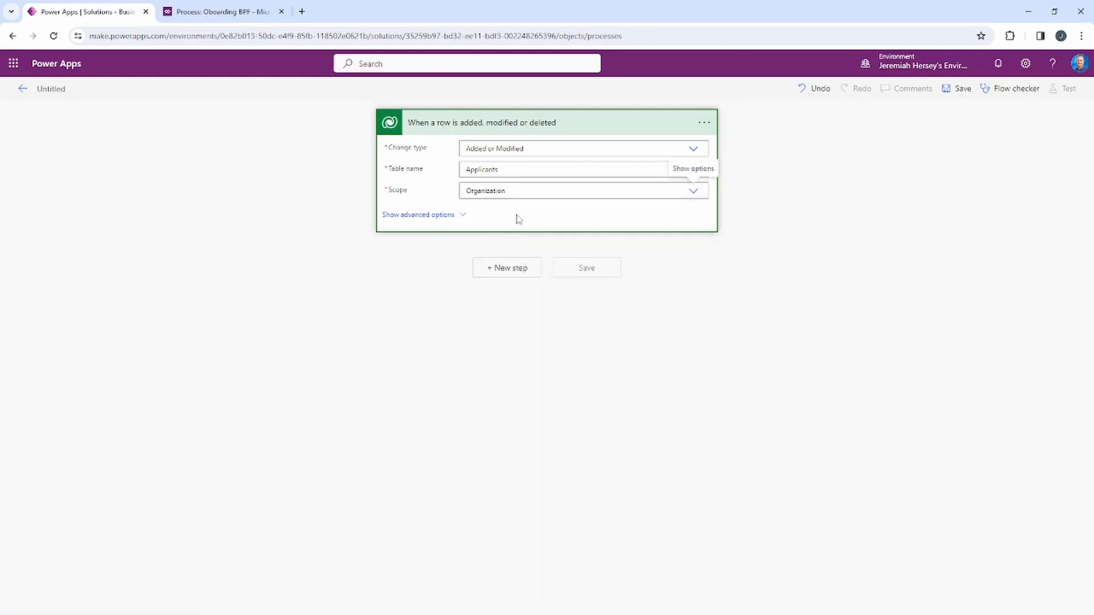
Step: Add the Microsoft Dataverse action "Get a row by ID" as the next step after the trigger
left_click(509, 271)
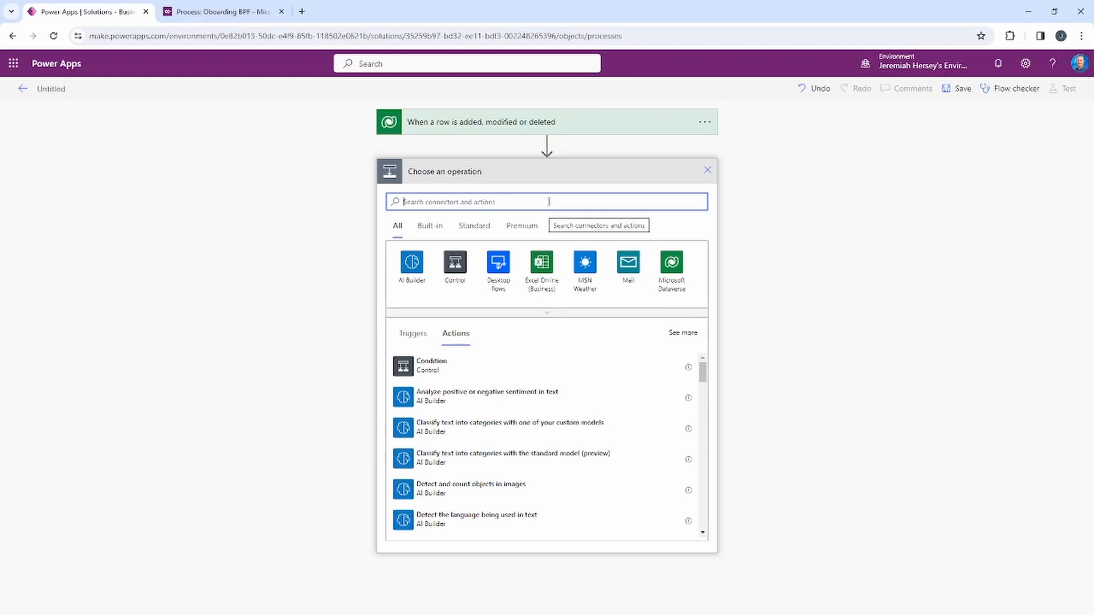
type("get")
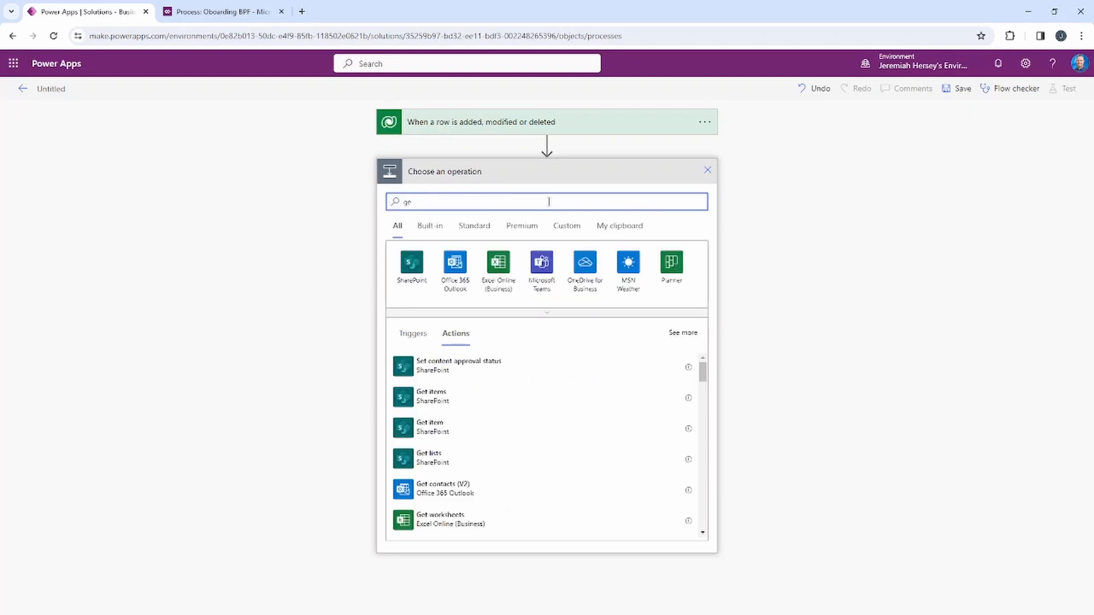
key("BackSpace")
key("BackSpace")
key("BackSpace")
type("dataverse")
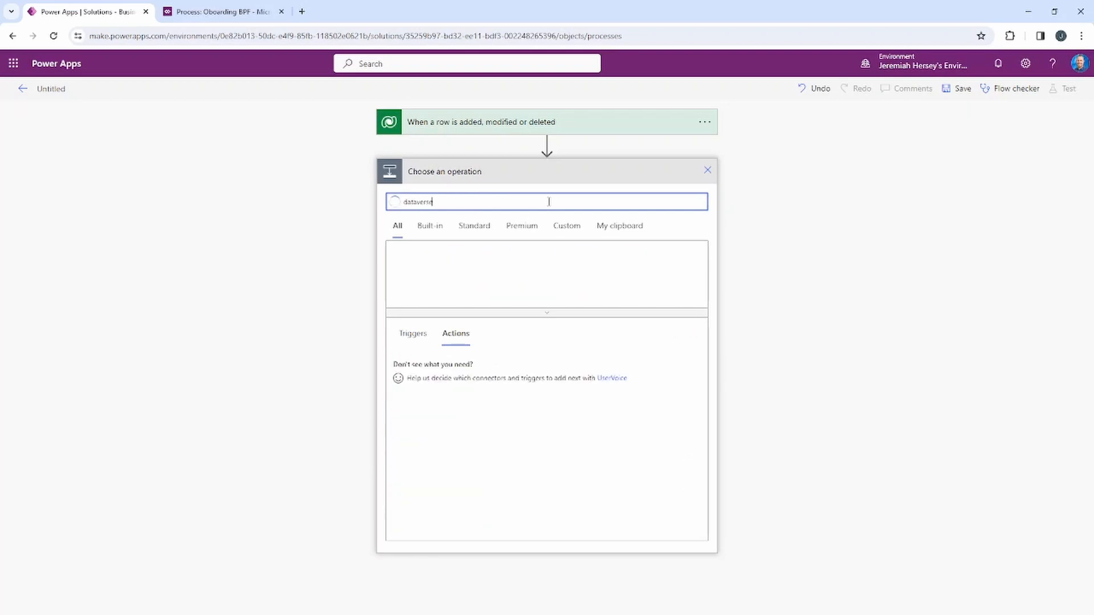
left_click(412, 265)
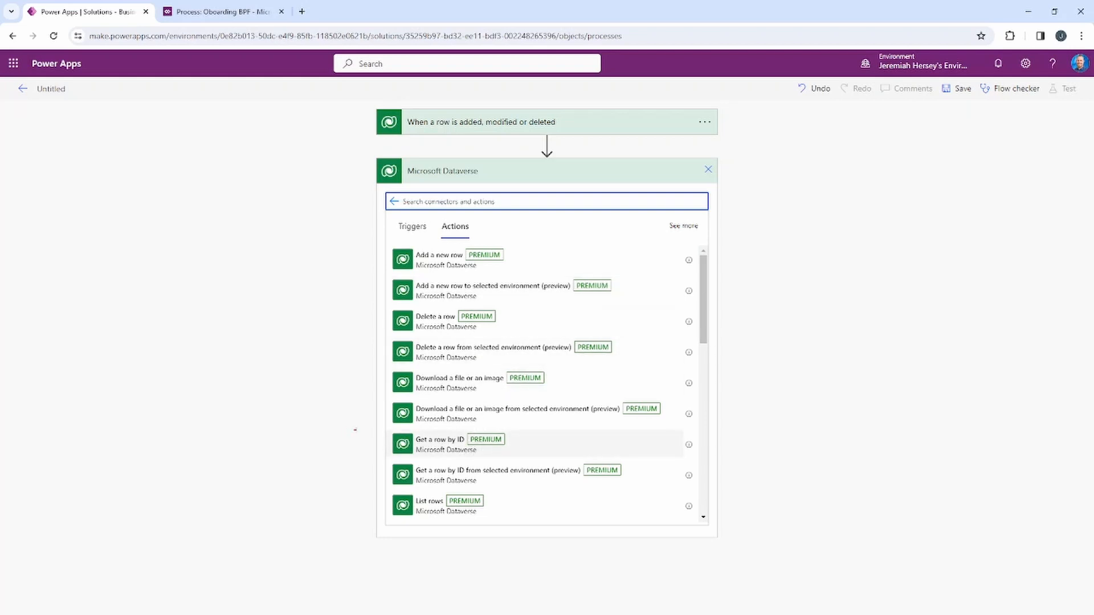
mouse_move(385, 431)
left_mouse_down()
mouse_move(525, 459)
mouse_move(547, 445)
mouse_move(593, 444)
left_mouse_up()
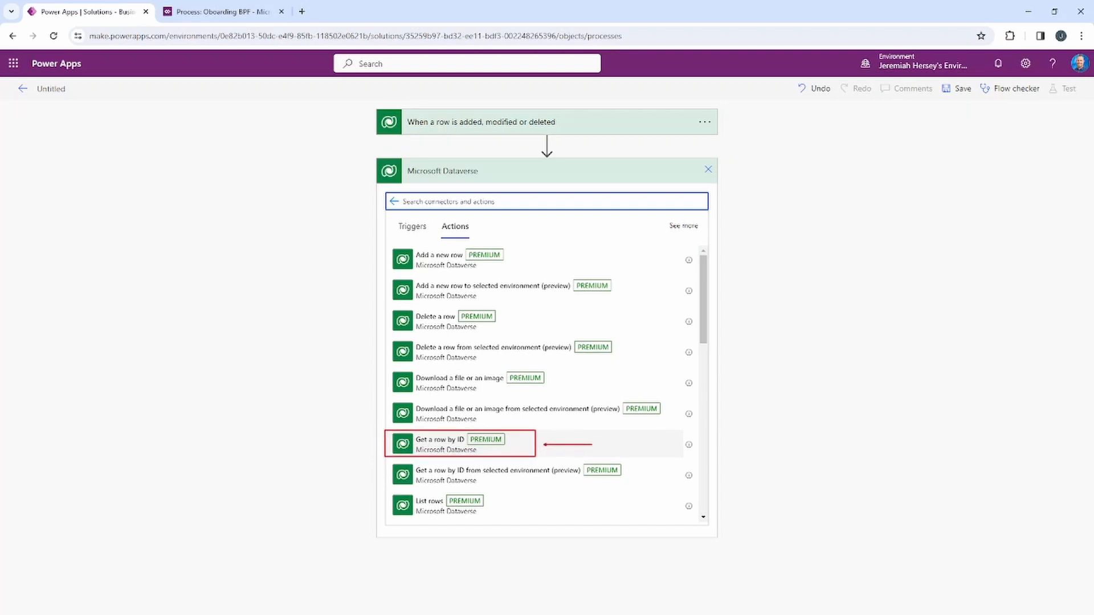
key("Escape")
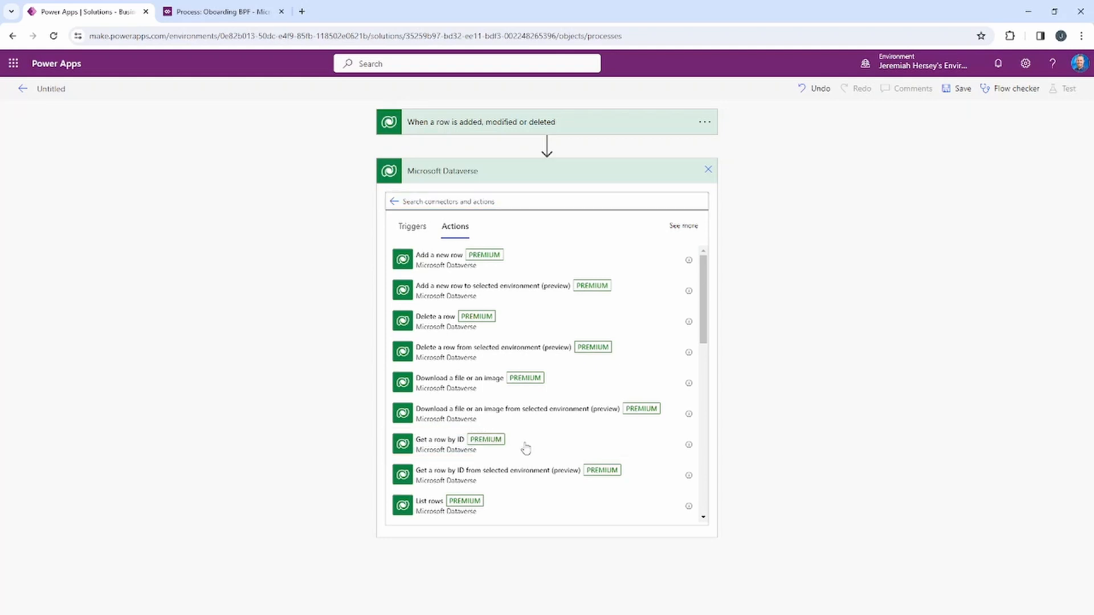
left_click(440, 450)
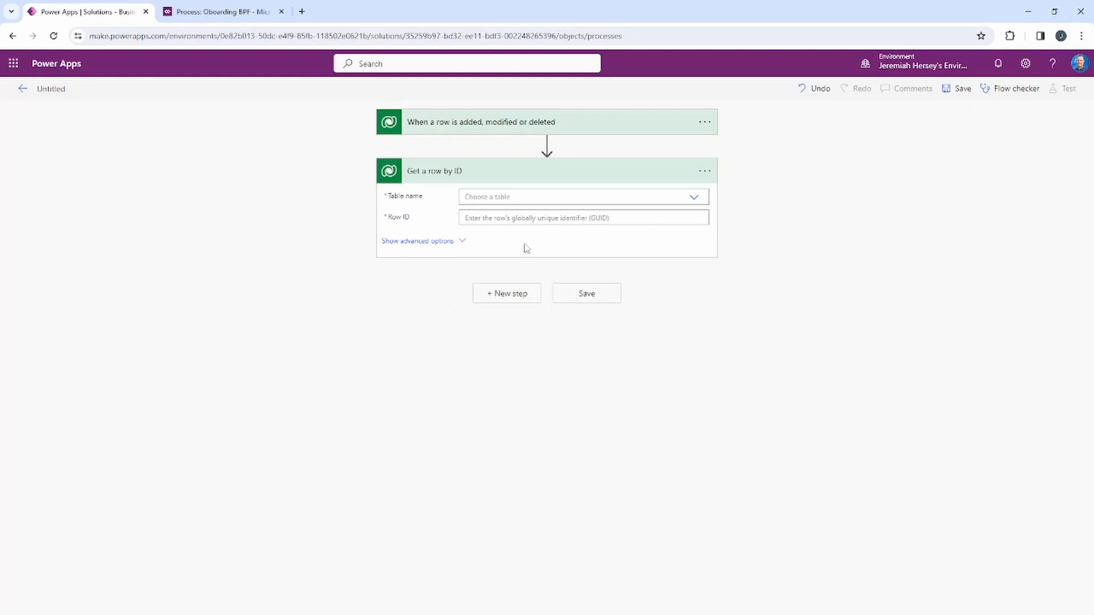
Step: Set the table of the Get a row by ID action to Applicants
left_click(695, 197)
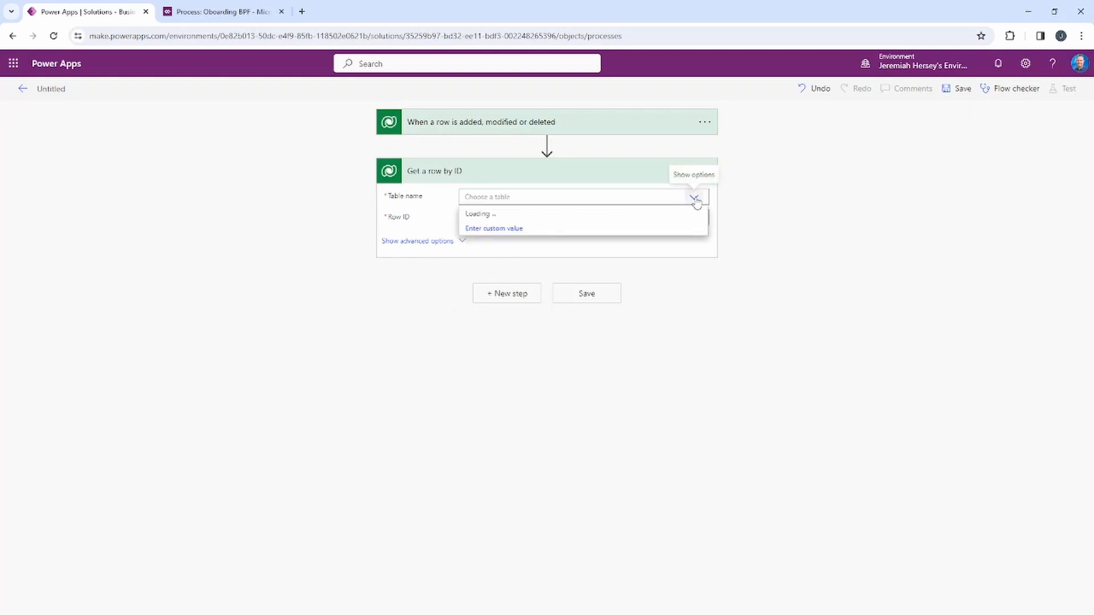
left_click(654, 198)
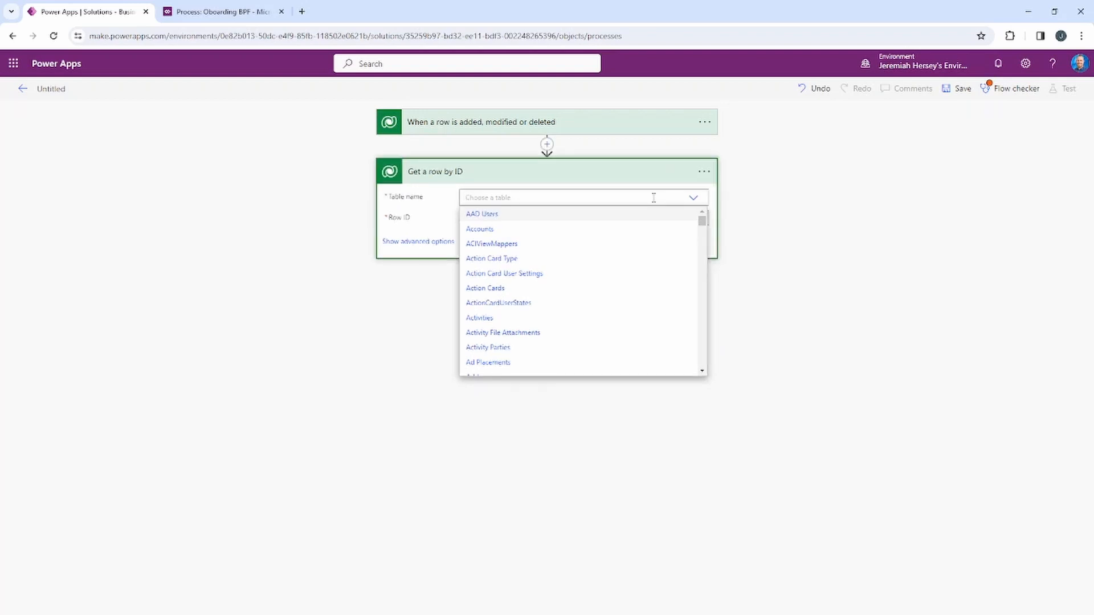
type("applica")
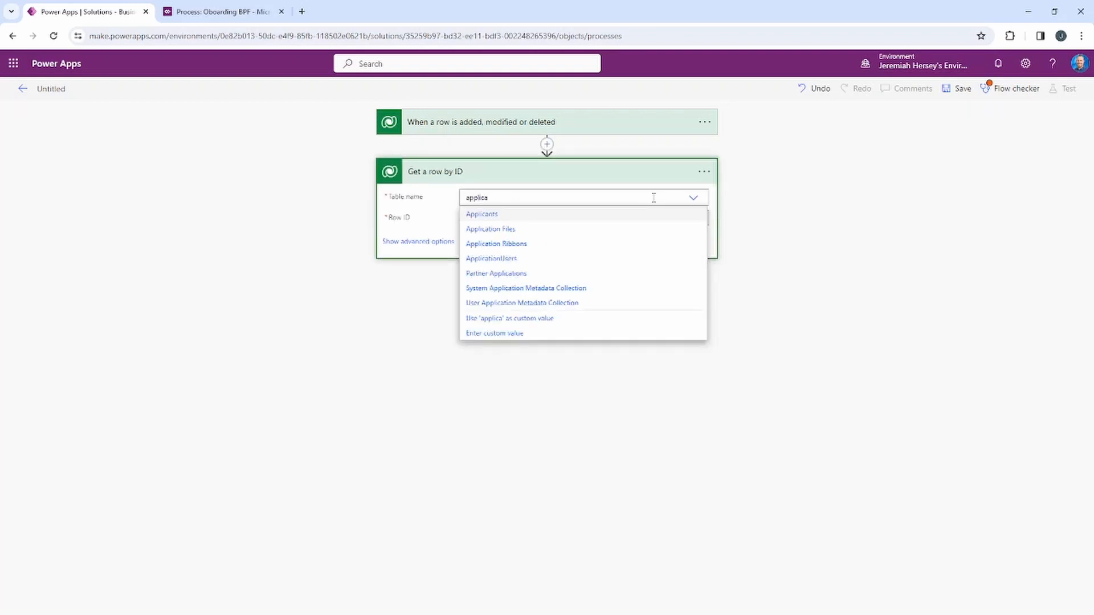
left_click(490, 214)
Step: Fill the Row ID of Get a row by ID with the trigger's Applicant unique identifier as dynamic content
left_click(532, 217)
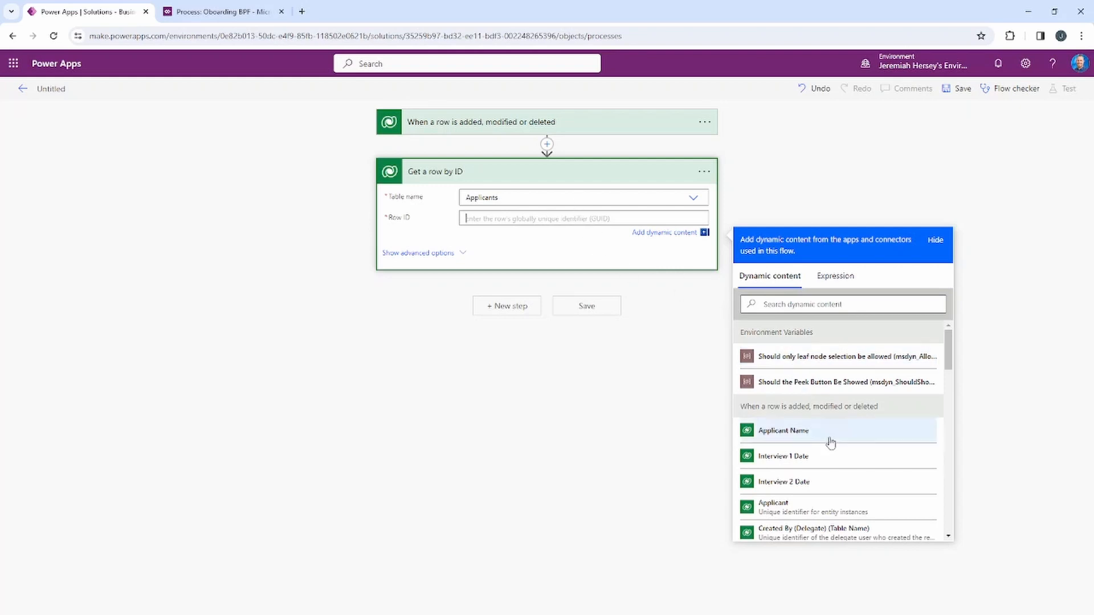
scroll(858, 467, "down", 1)
scroll(858, 466, "down", 5)
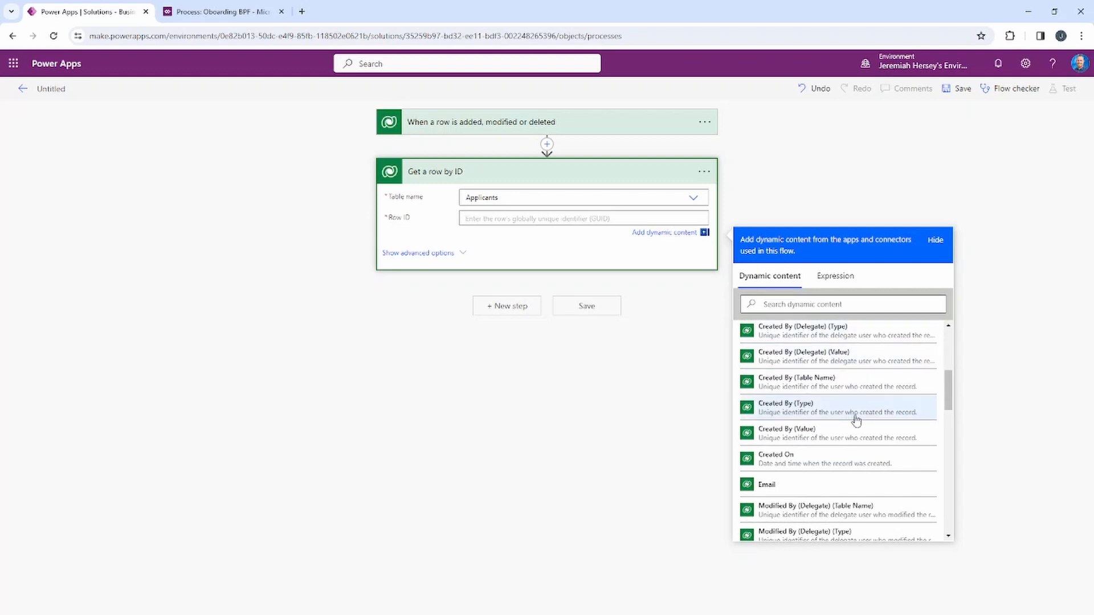
scroll(854, 422, "down", 3)
scroll(858, 421, "down", 2)
scroll(857, 421, "up", 10)
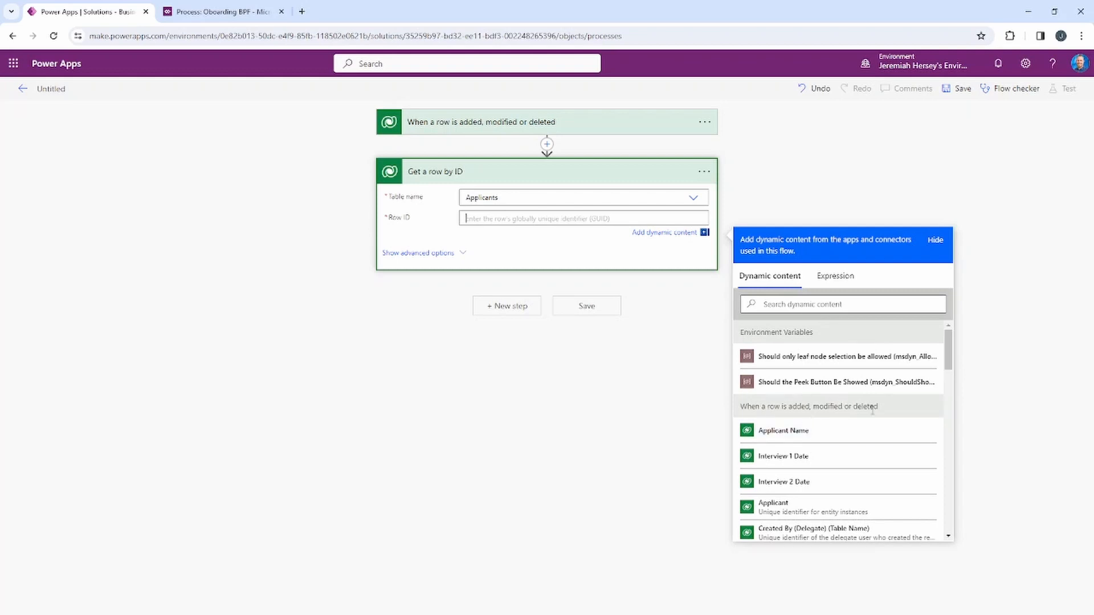
scroll(874, 416, "down", 1)
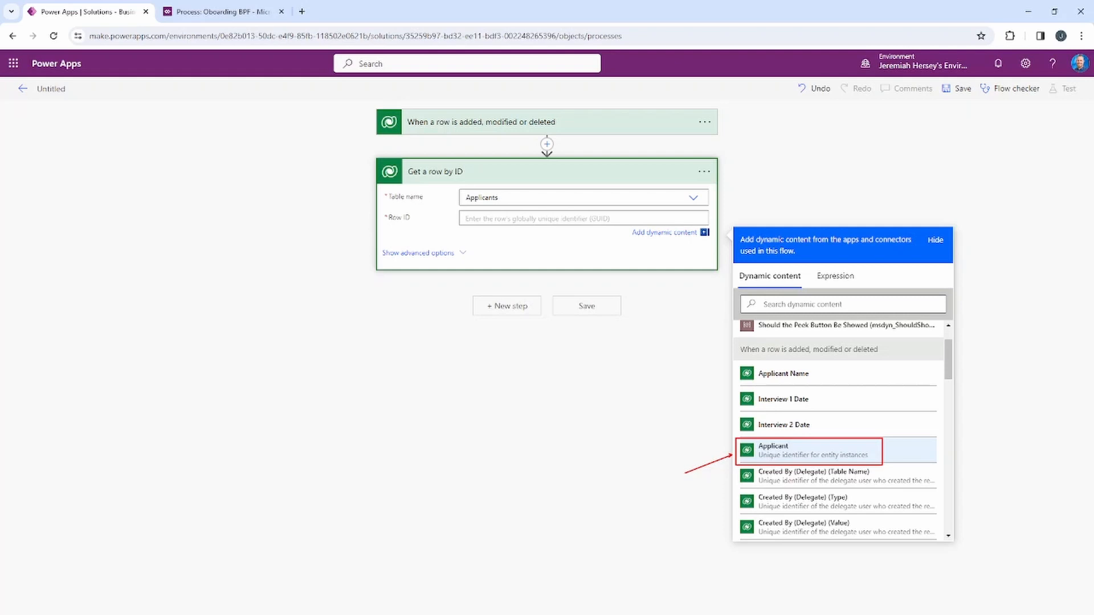
left_click(799, 455)
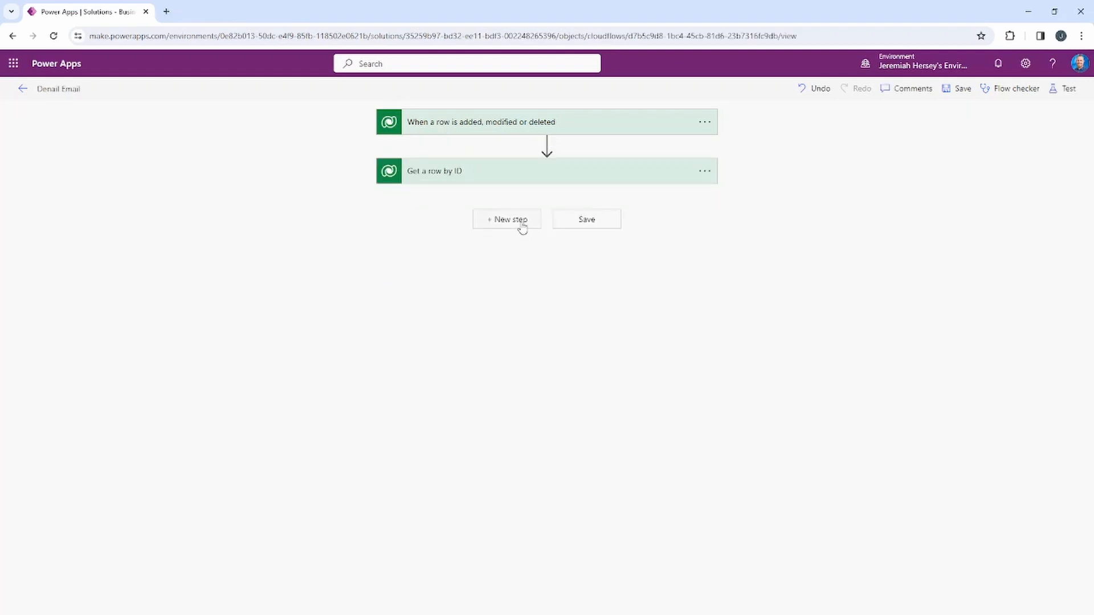
Step: Add a Condition control as the next step after Get a row by ID
left_click(522, 226)
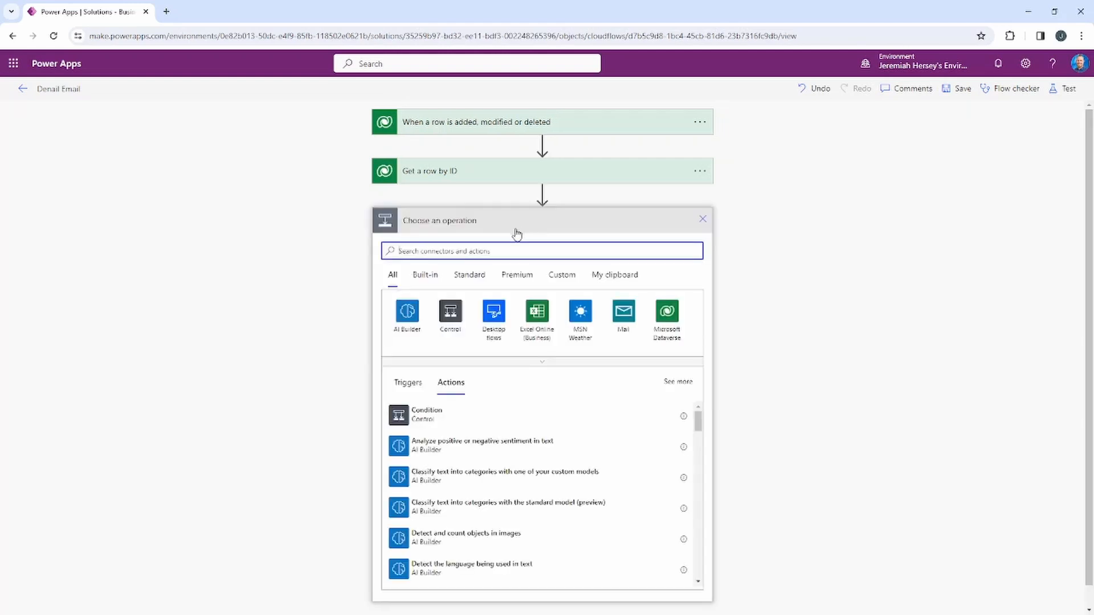
type("condition")
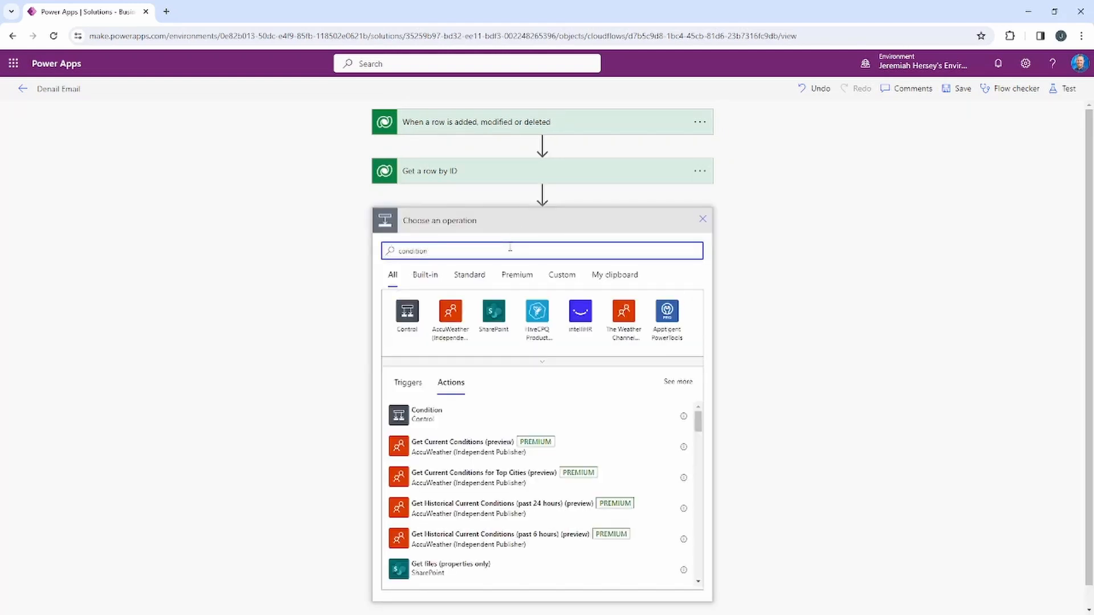
left_click(464, 416)
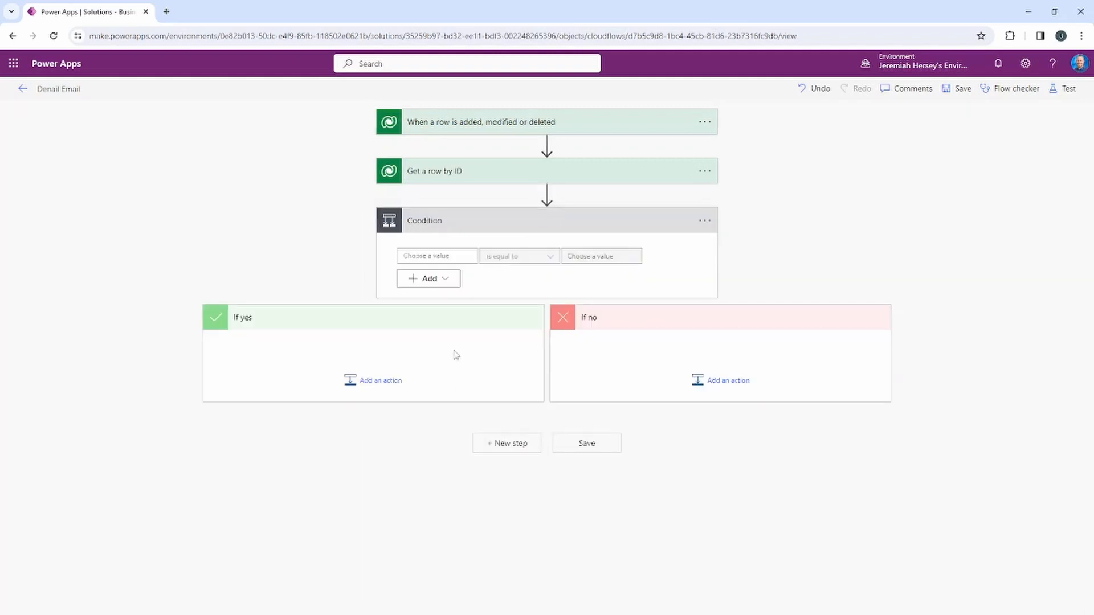
Step: Set the condition to check that Interview 1 Pass from Get a row by ID is equal to Yes
left_click(456, 256)
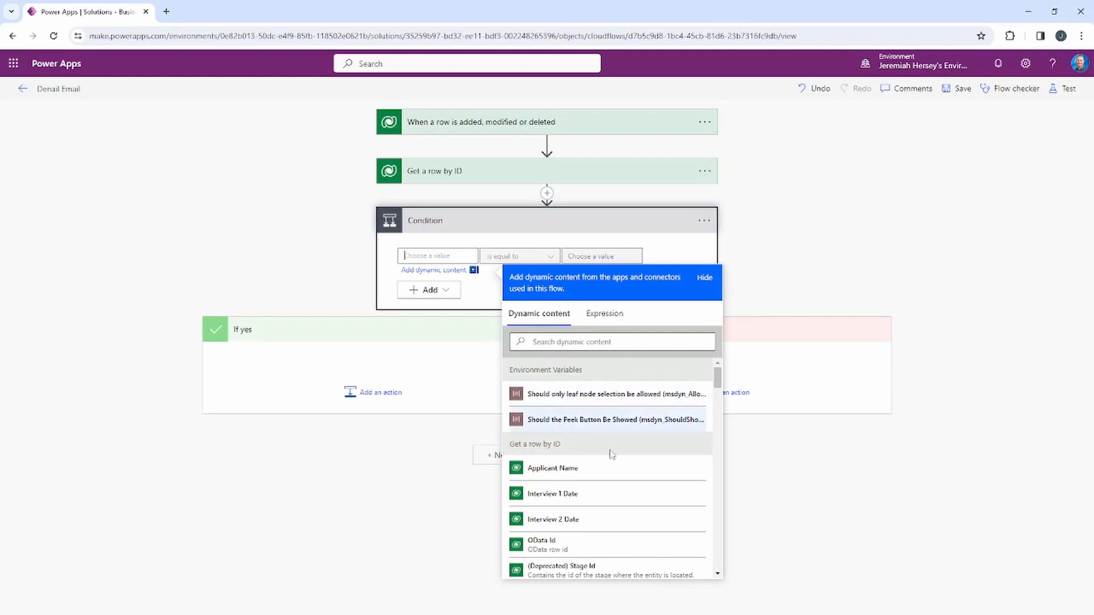
scroll(616, 473, "down", 2)
scroll(616, 474, "down", 10)
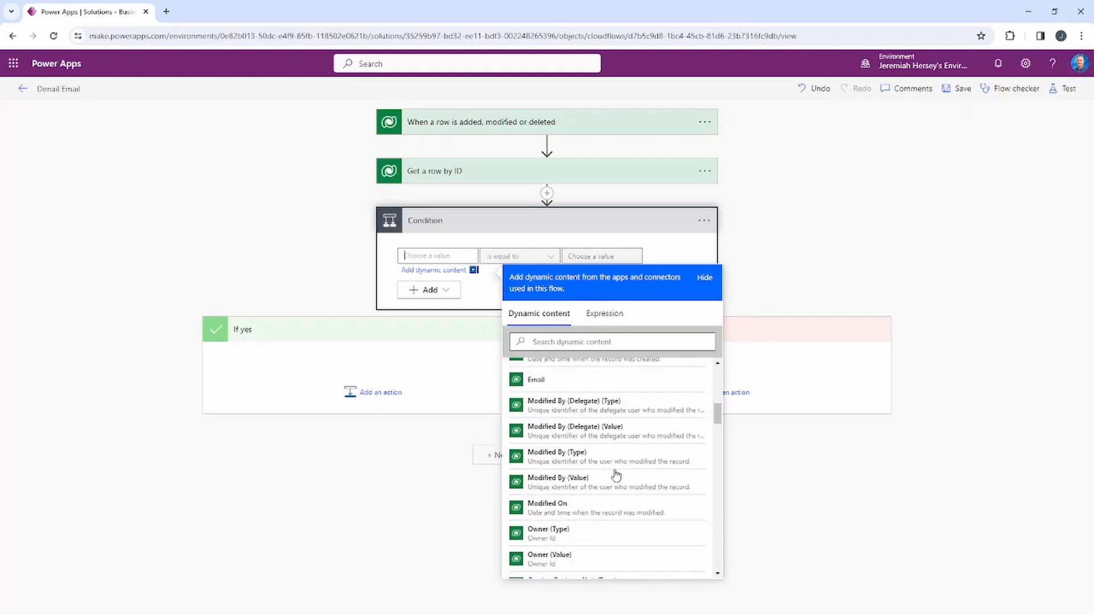
scroll(616, 474, "down", 5)
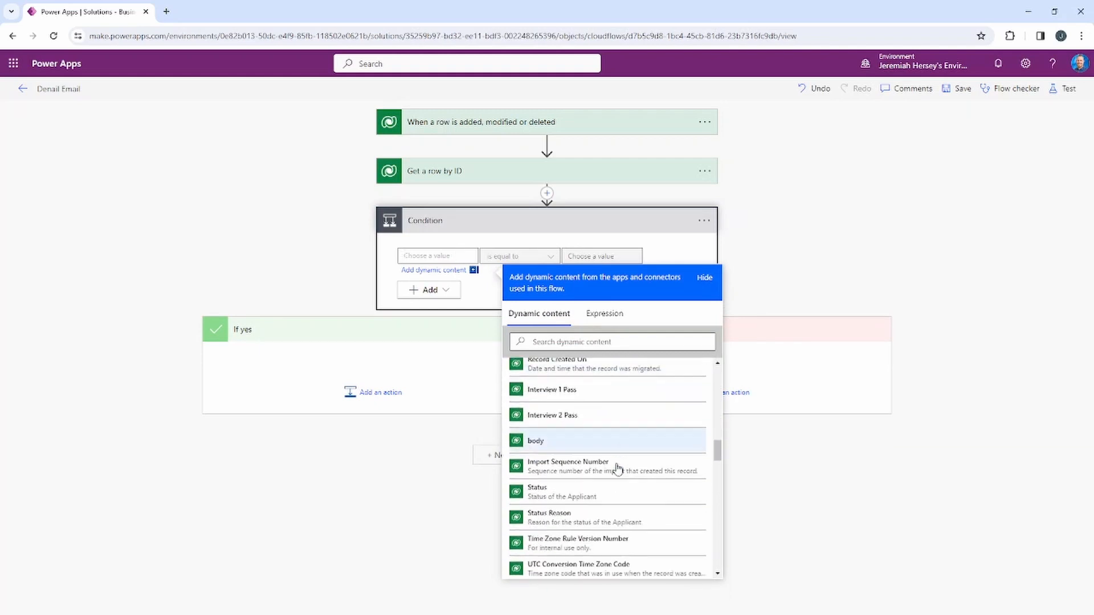
left_click(603, 391)
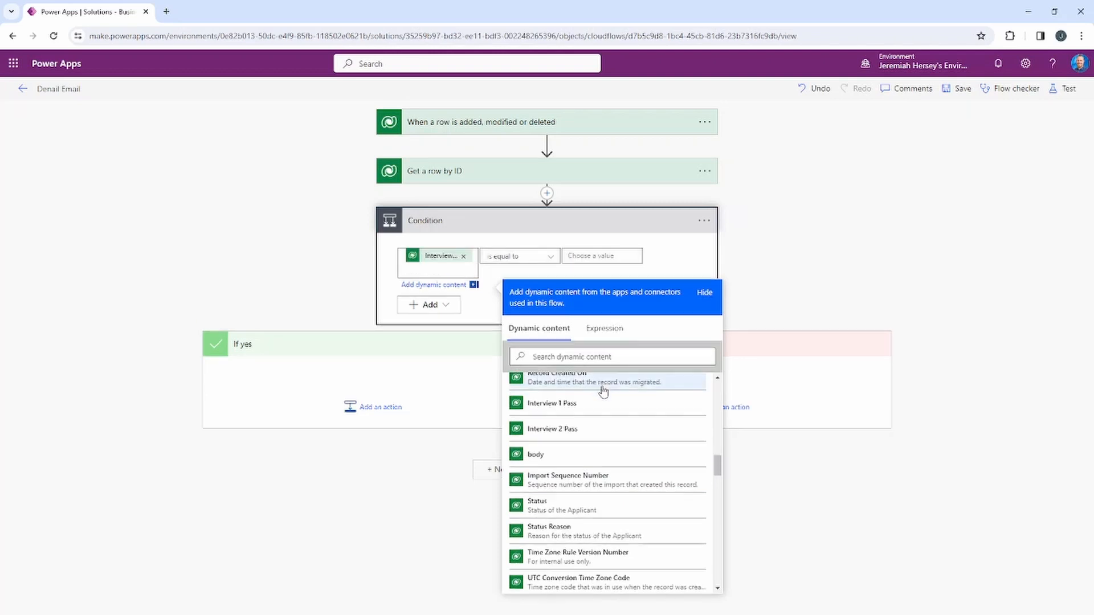
left_click(596, 256)
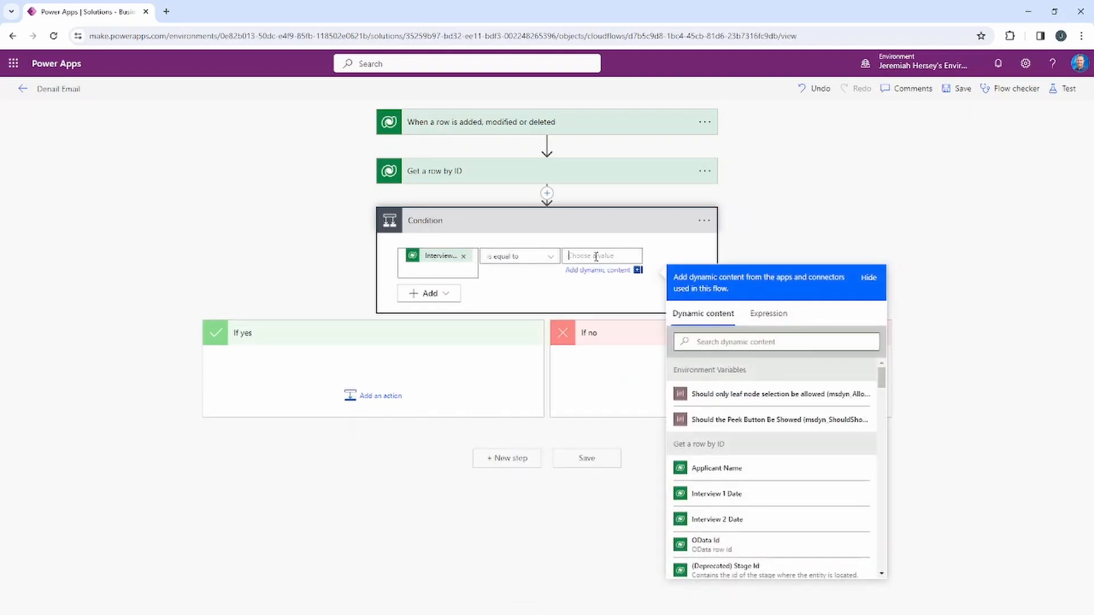
type("Yes")
left_click(591, 302)
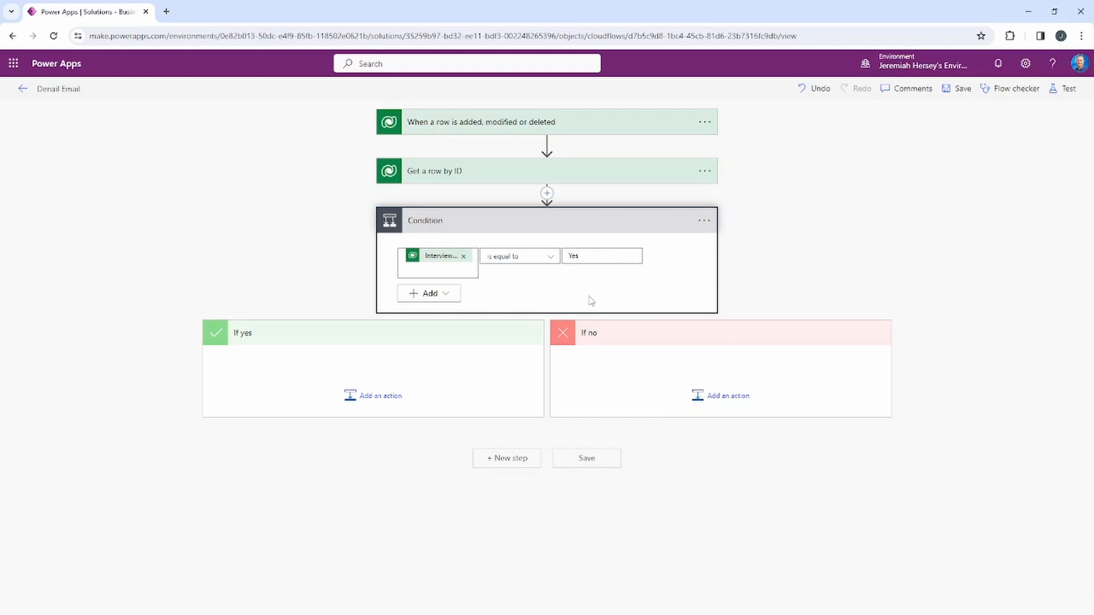
Step: Add the Office 365 Outlook action "Send an email (V2)" to the If no branch
left_click(719, 398)
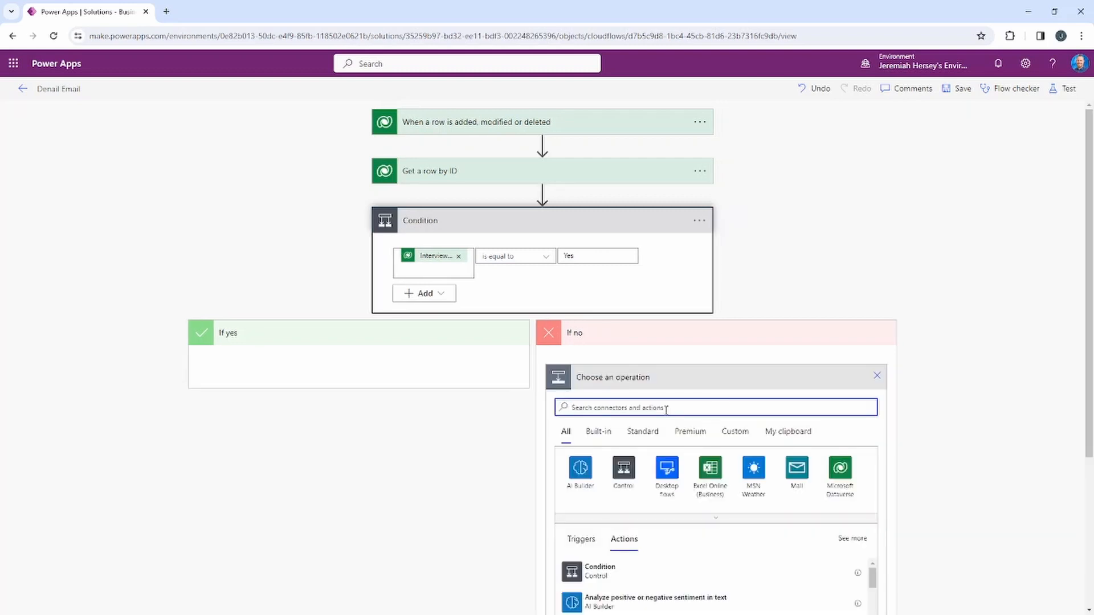
scroll(664, 408, "down", 3)
type("send")
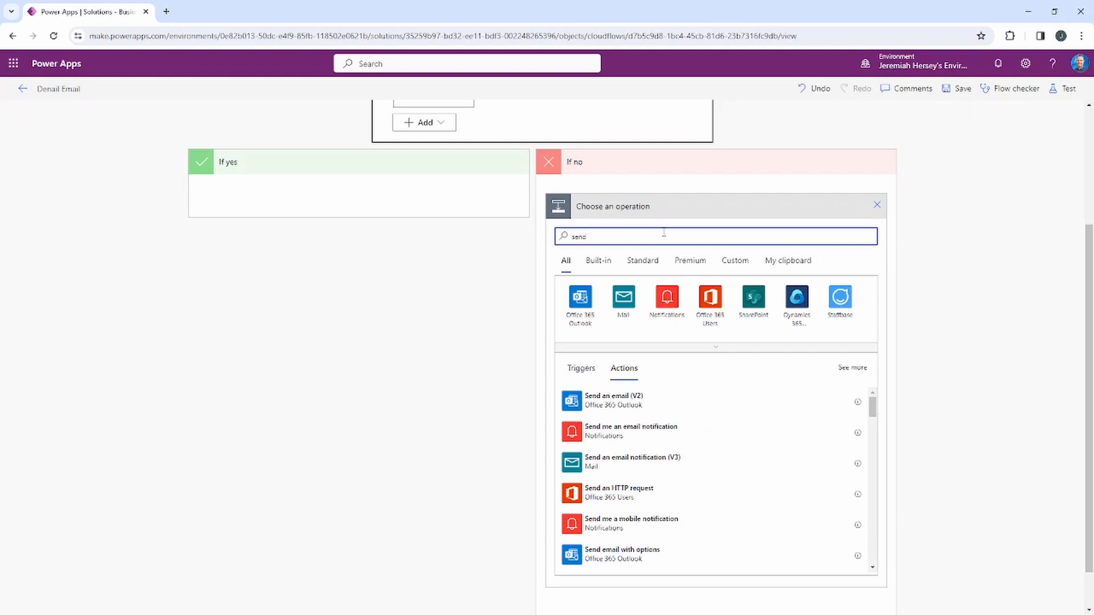
left_click(635, 405)
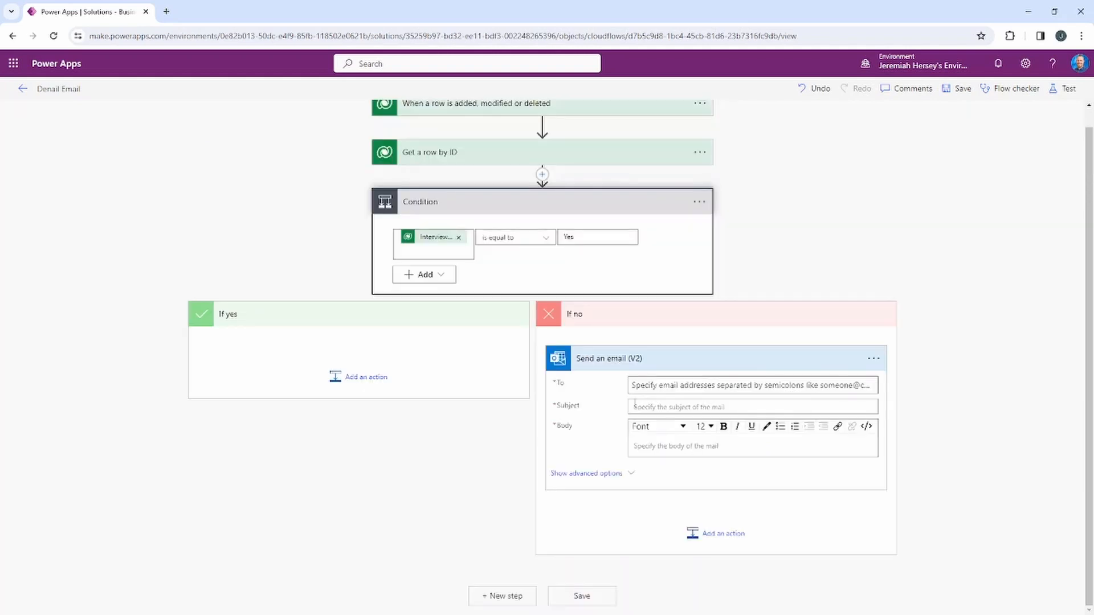
Step: Address the email to the Email value from Get a row by ID and set the subject to "Thanks for Applying"
left_click(670, 382)
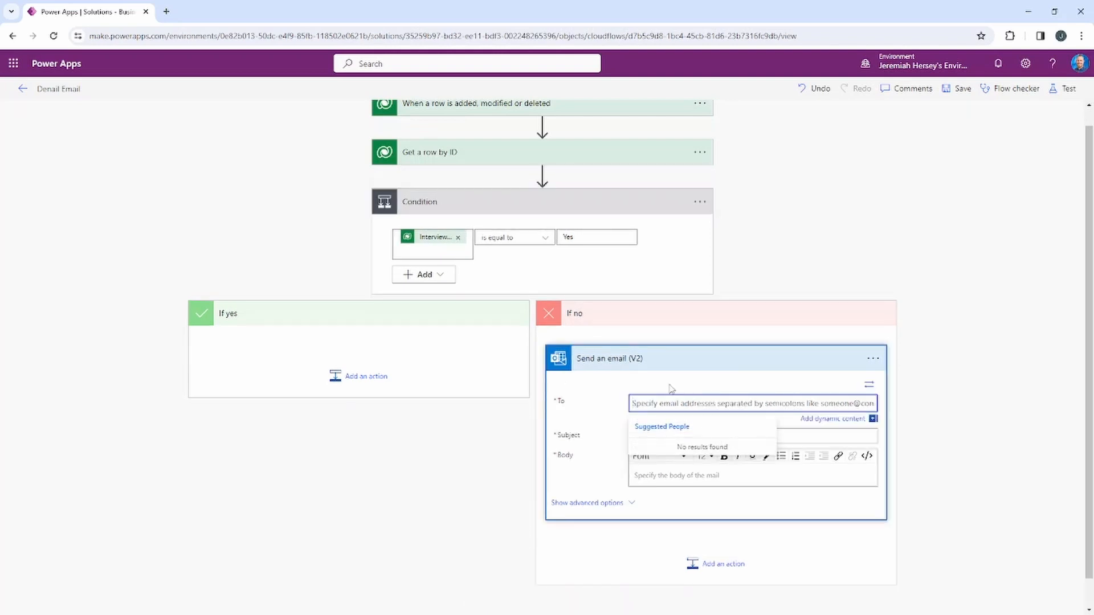
left_click(840, 389)
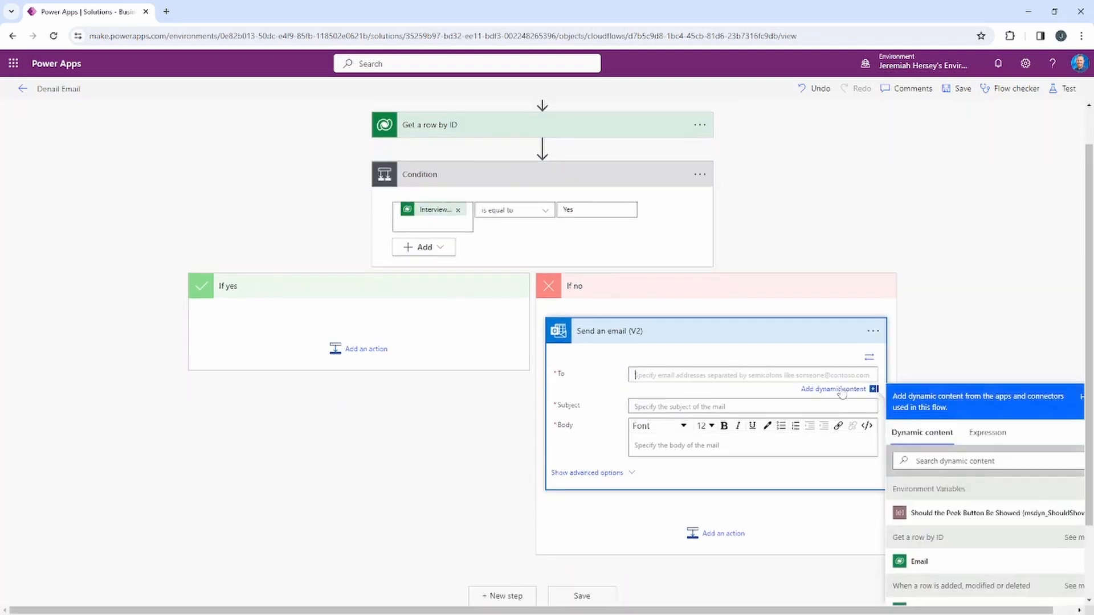
scroll(929, 364, "up", 1)
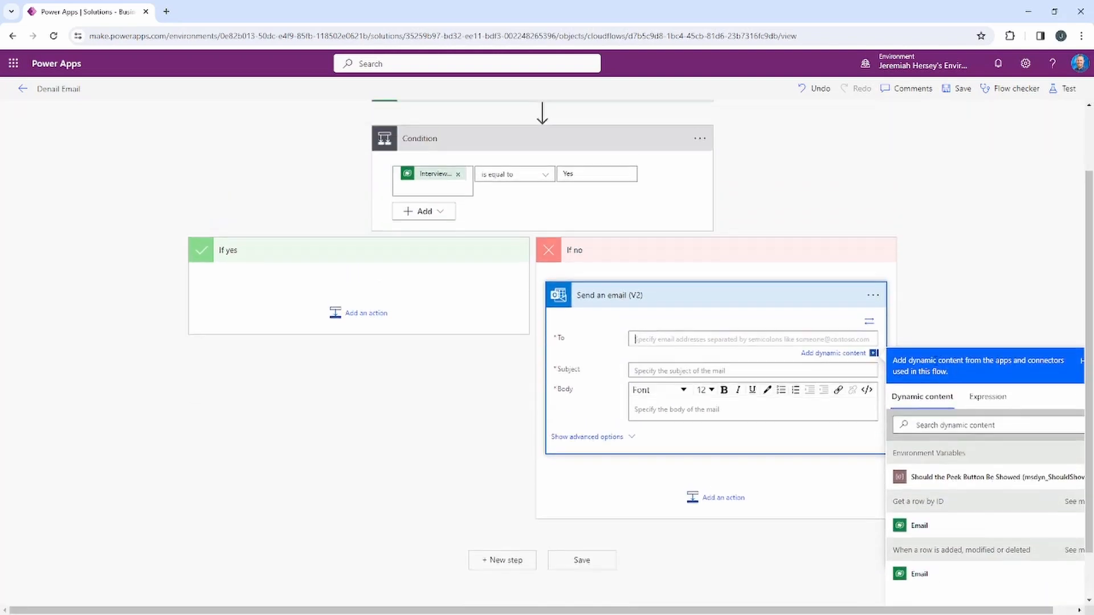
scroll(569, 199, "up", 2)
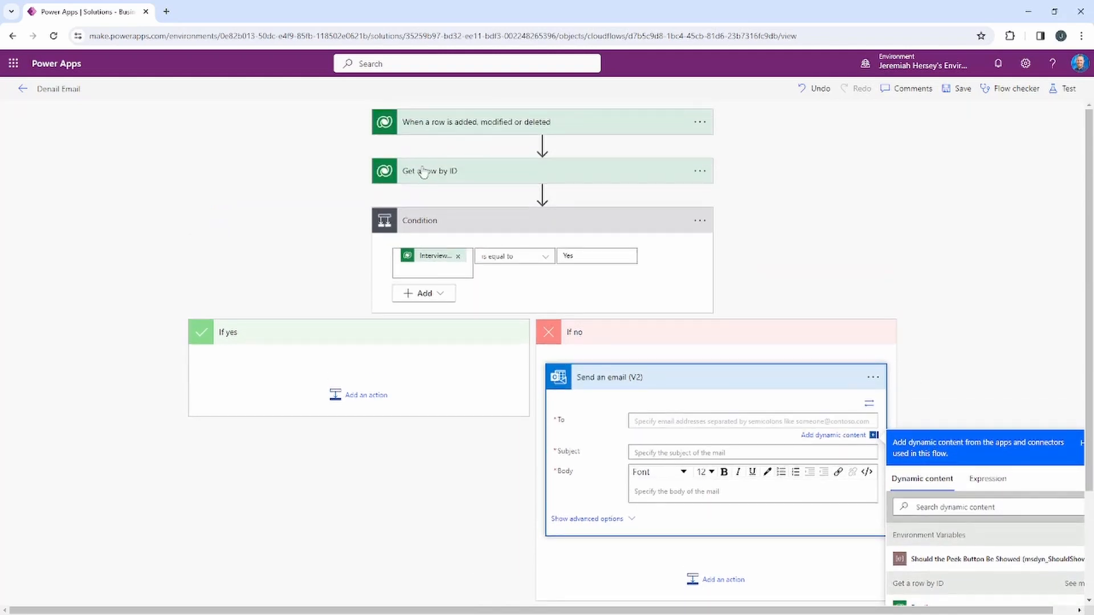
scroll(827, 249, "down", 3)
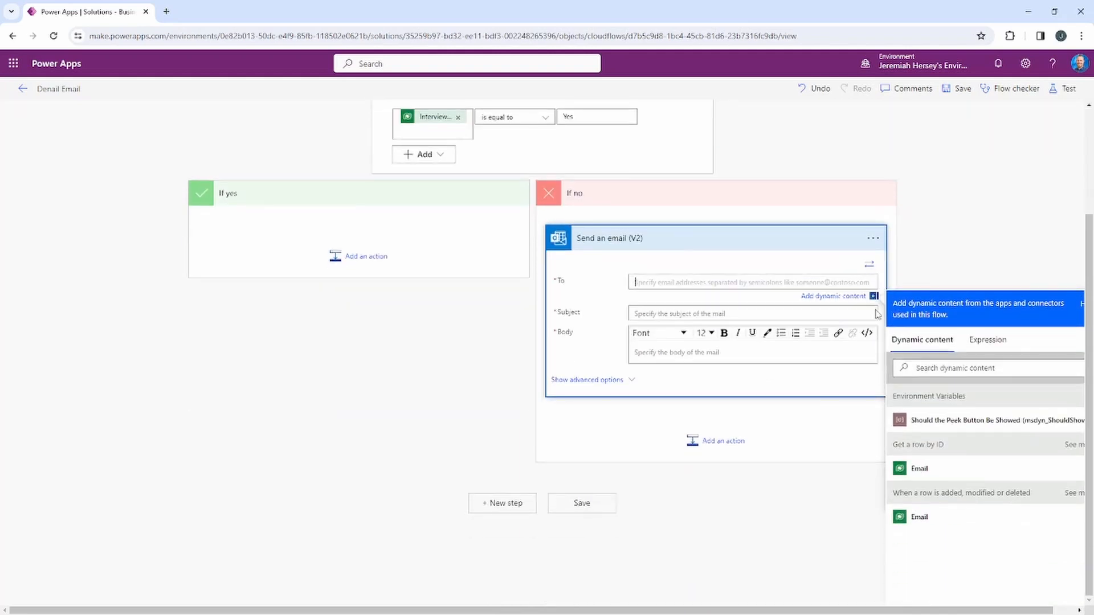
left_click(944, 472)
left_click(677, 315)
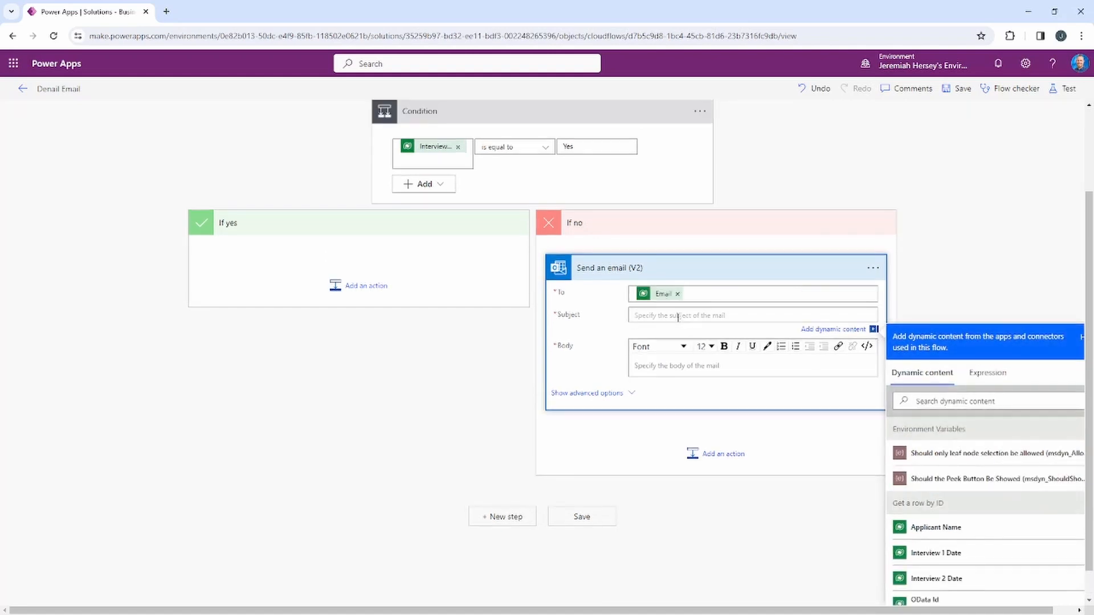
type("Thanks for Applying")
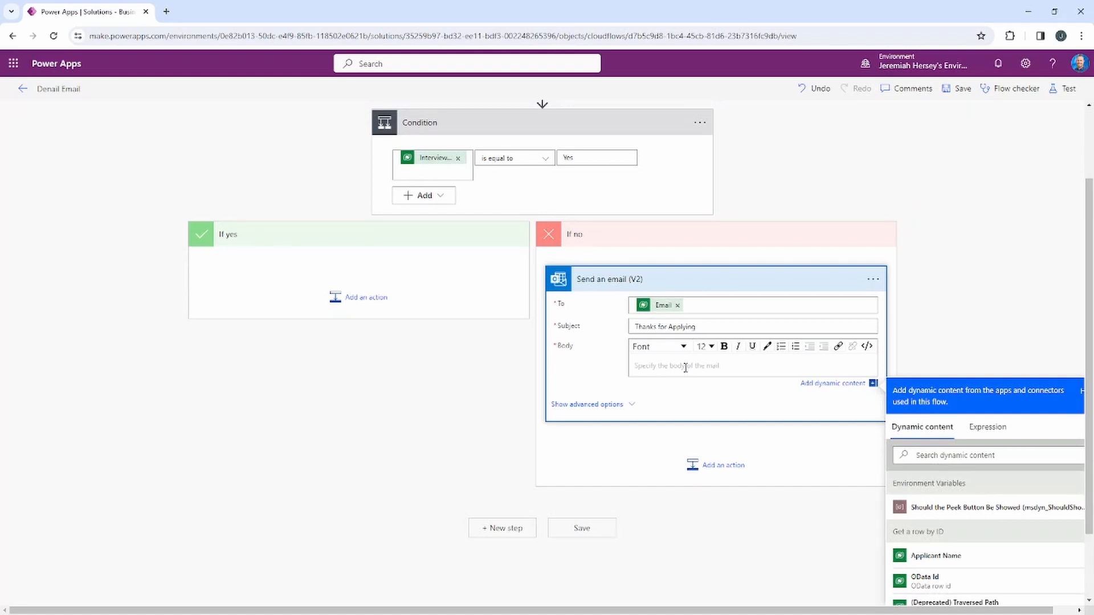
Step: Start the email body with "Thank you for applying to our company. After review of your application we have decided not to proceed."
type("Thank you for applying to our company. After review of yo")
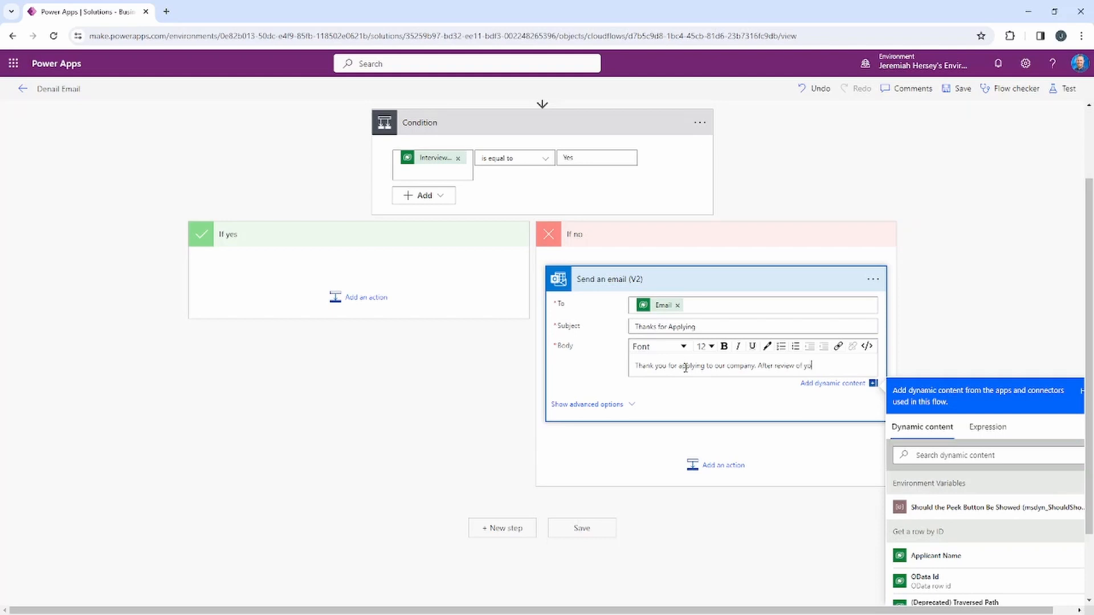
type("ur application we have de")
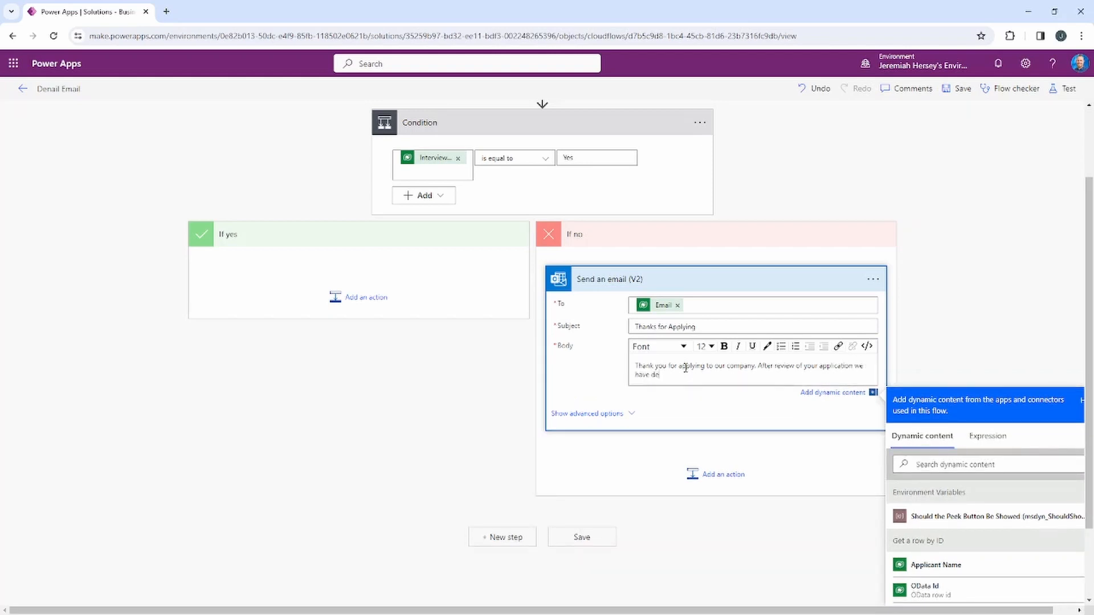
type("cided not to proceed.")
Step: Add a second body paragraph: "If you have any questions please feel free to reach out to our HR department."
key("Return")
type("I")
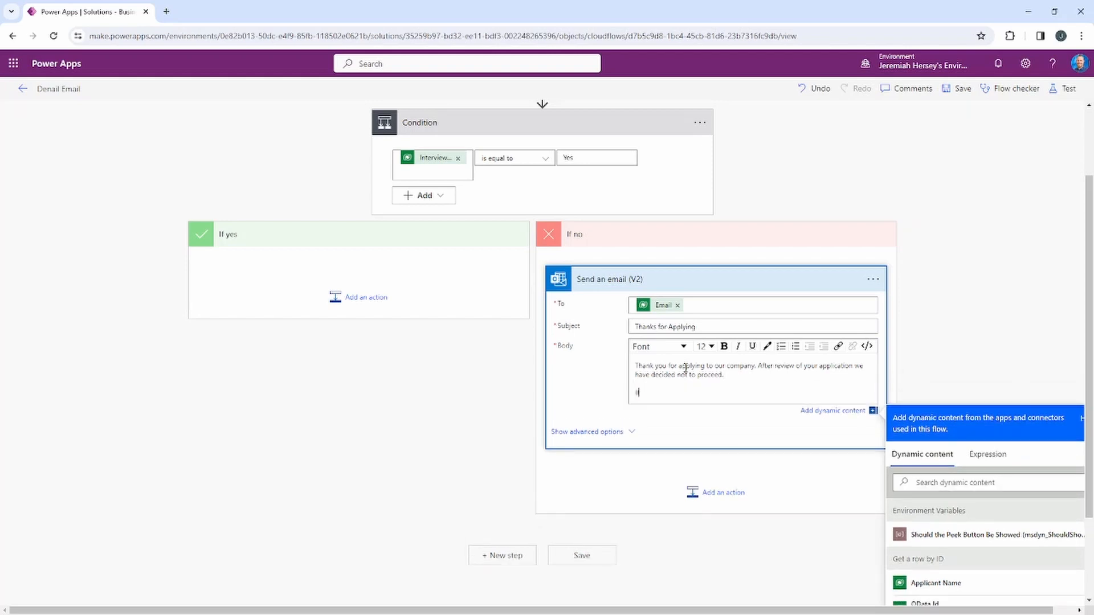
type("f you have any questions please feel free to")
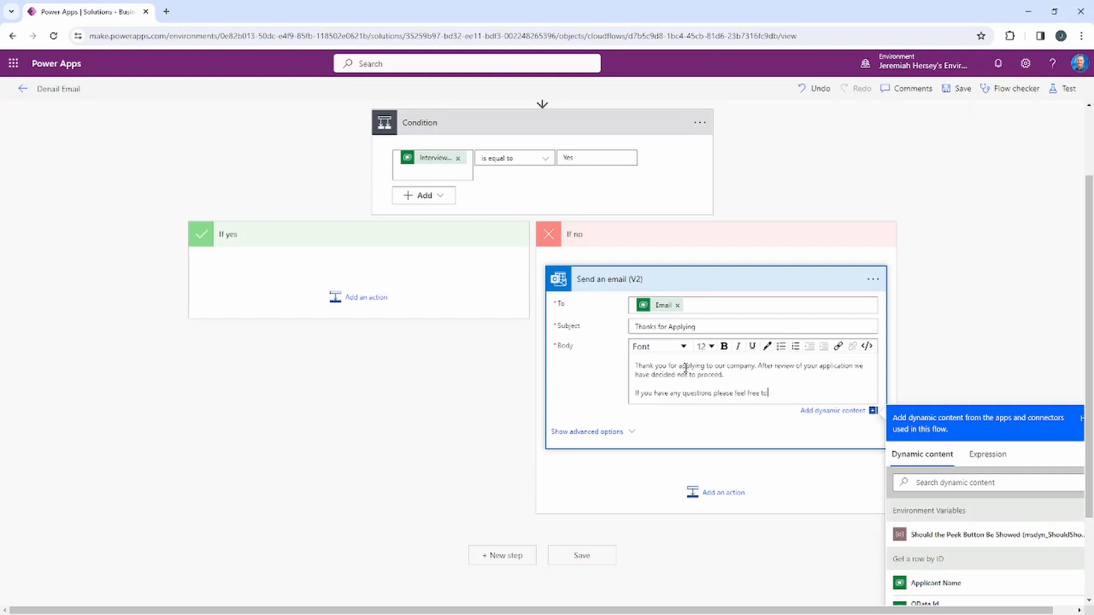
type(" reach out to our HR department.")
Step: Sign the email body with the sender's full name and the title HR Director, and collapse the If no branch
scroll(746, 373, "down", 2)
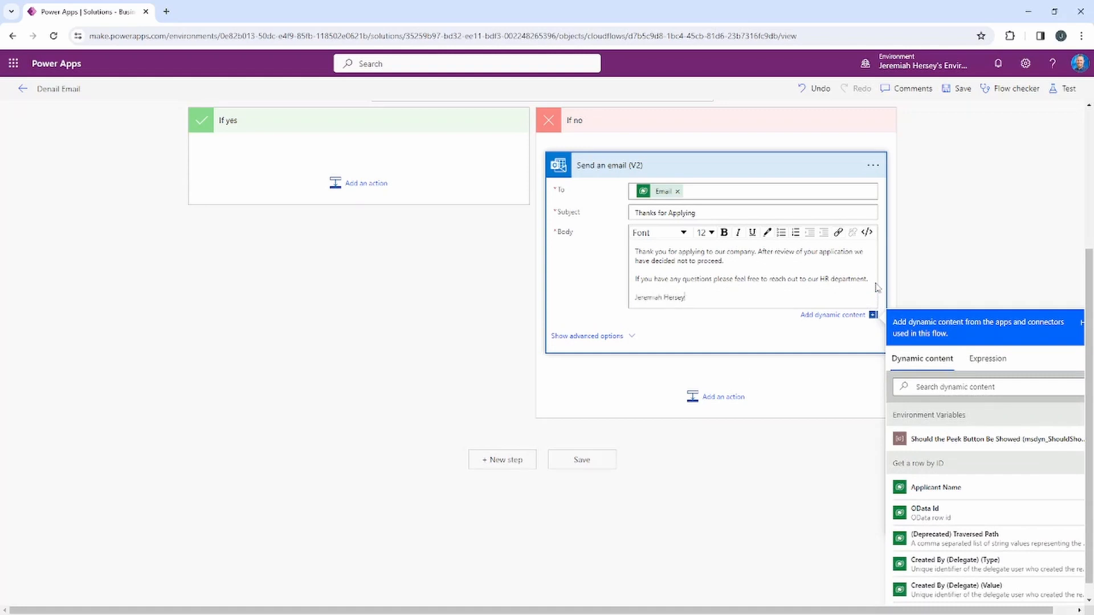
key("Return")
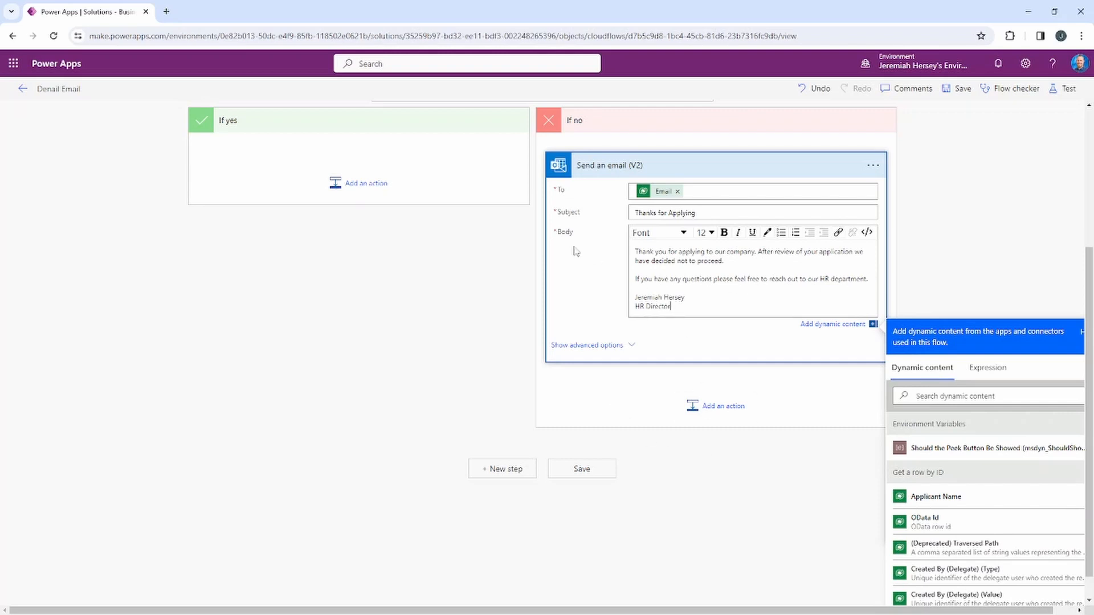
scroll(573, 251, "up", 3)
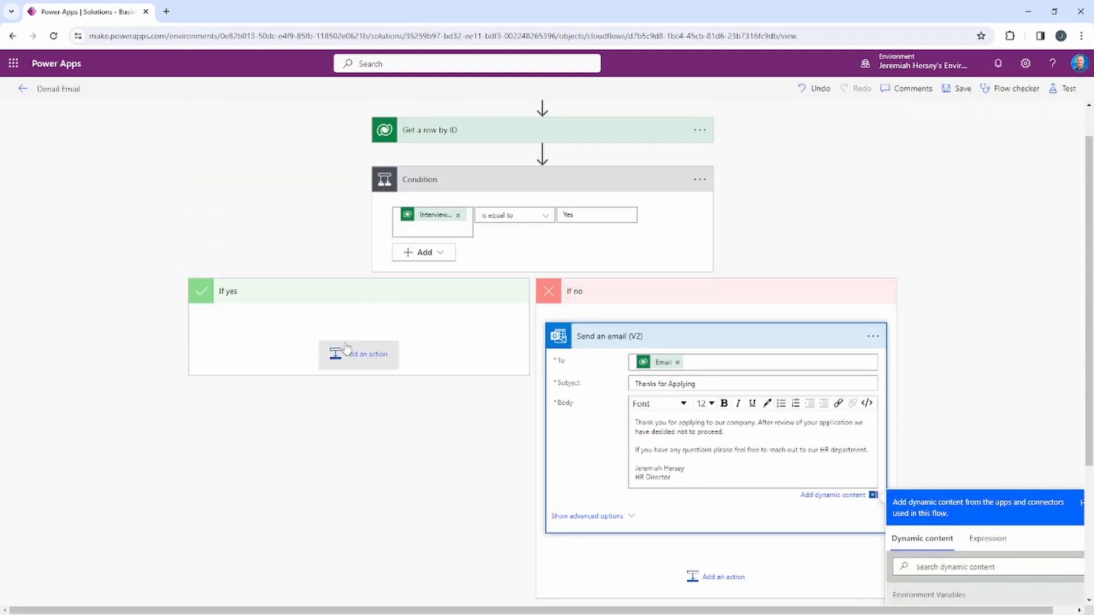
left_click(632, 296)
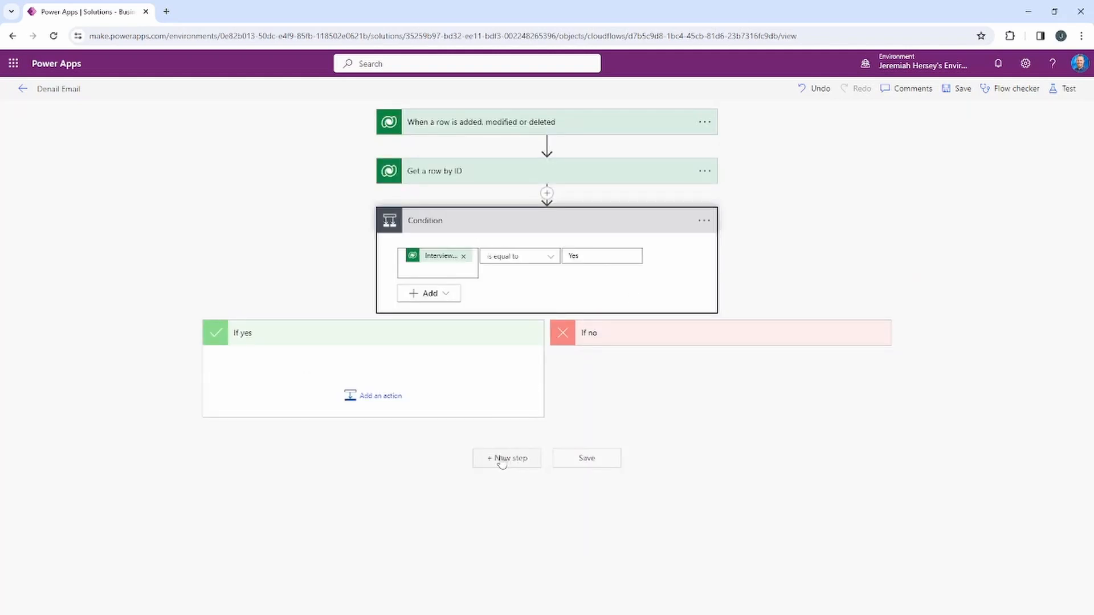
Step: Add a Condition action inside the If yes branch of the existing condition
left_click(377, 399)
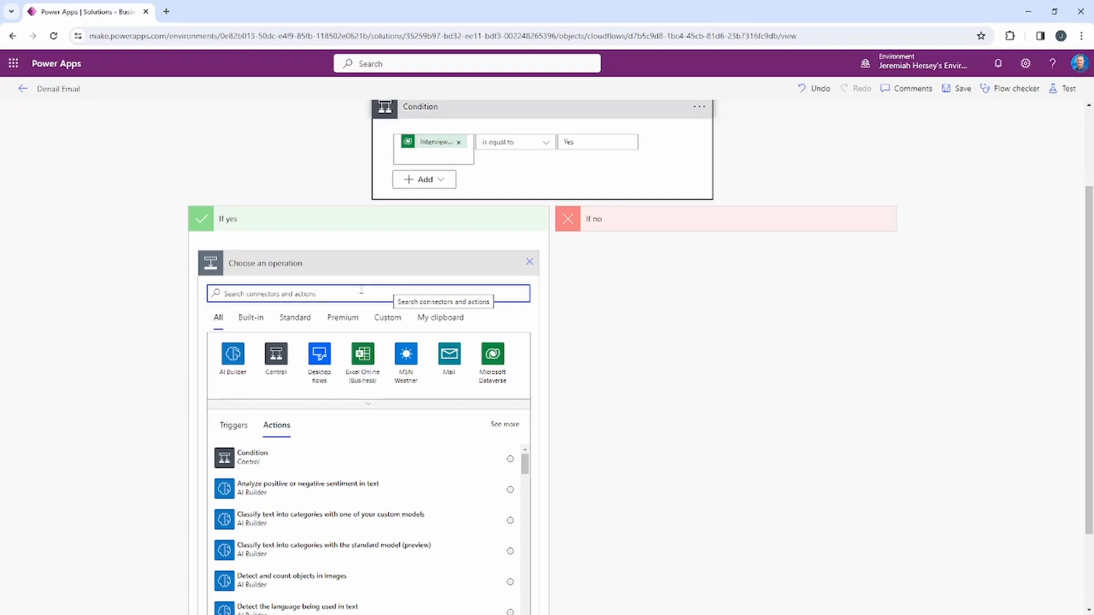
type("condition")
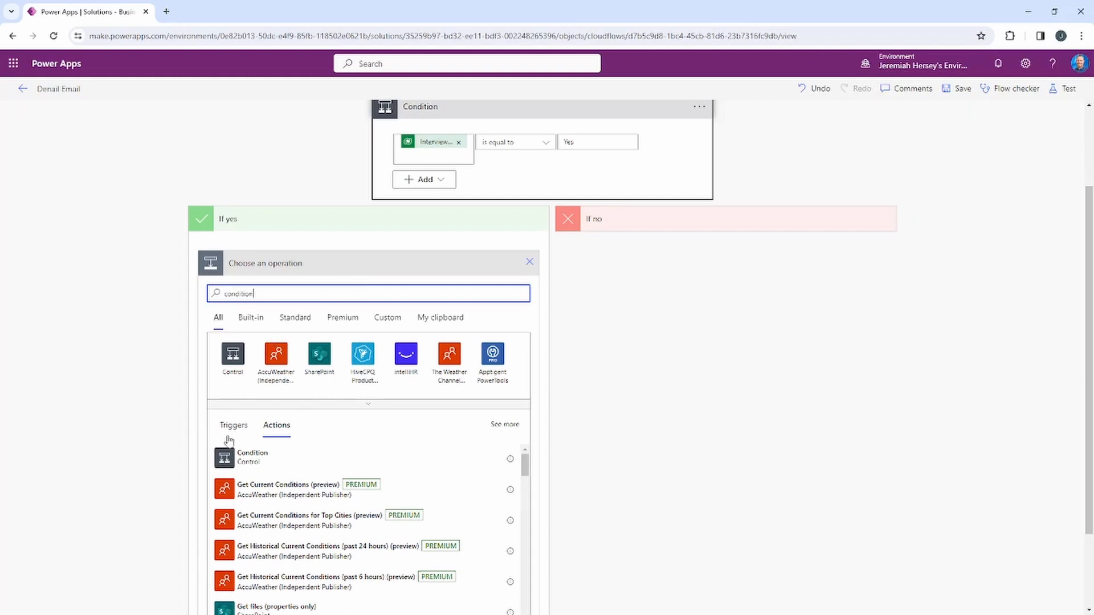
left_click(273, 460)
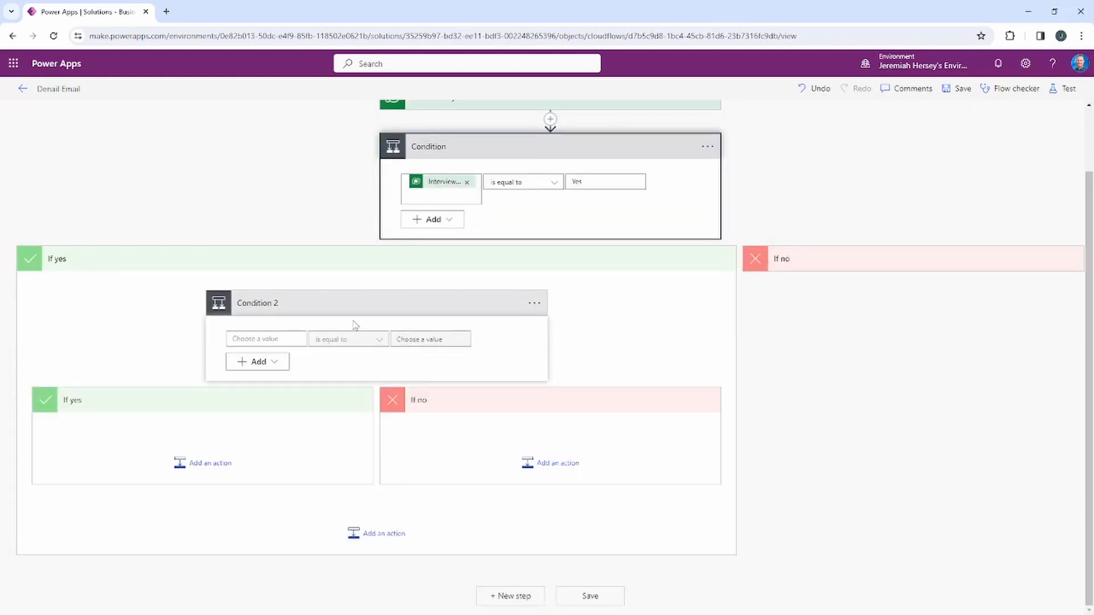
Step: Set Condition 2 to check that Interview 2 Pass is equal to Yes
left_click(289, 340)
scroll(435, 445, "down", 10)
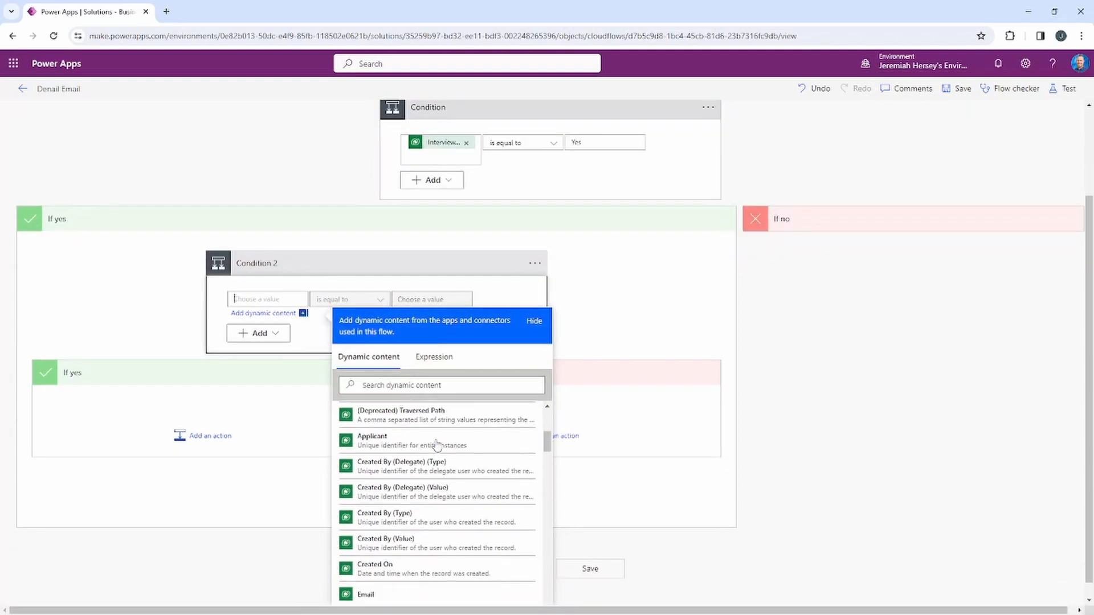
scroll(434, 447, "down", 10)
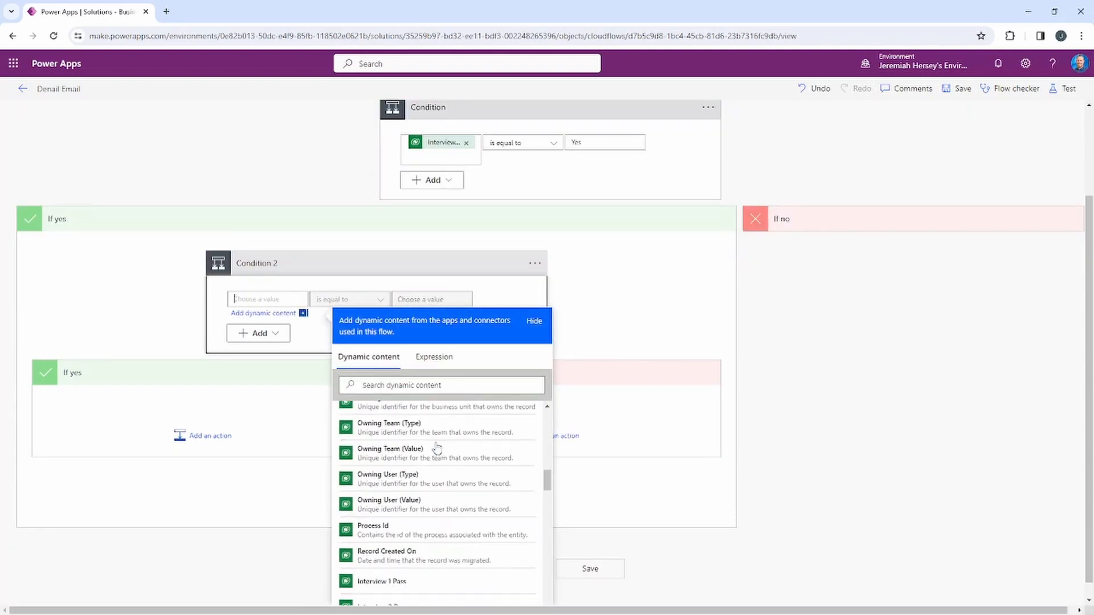
scroll(435, 447, "up", 3)
left_click(426, 457)
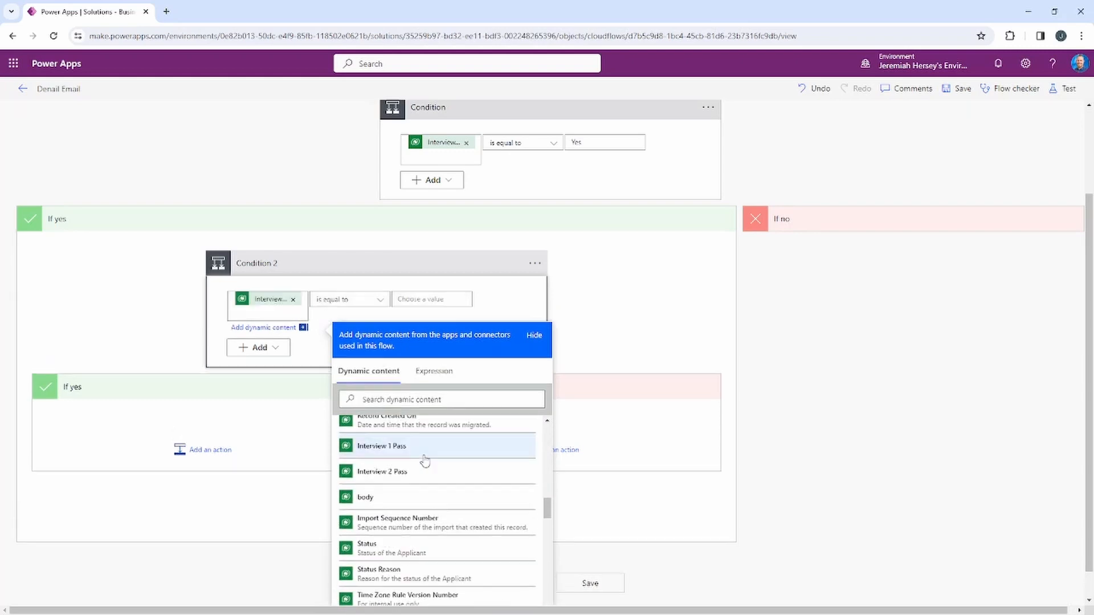
left_click(424, 299)
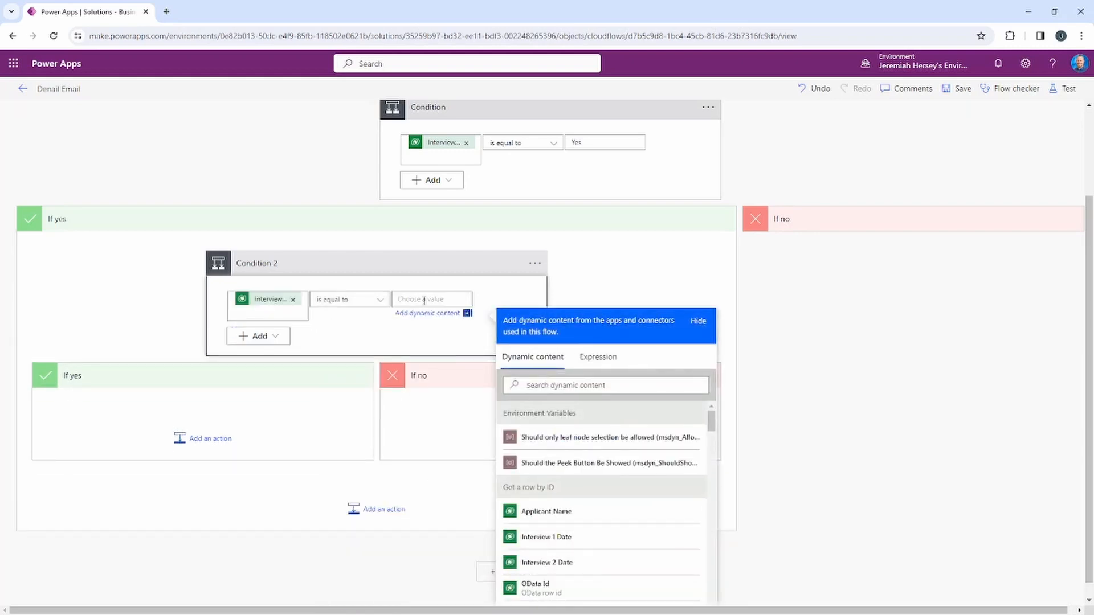
type("Yes")
left_click(433, 424)
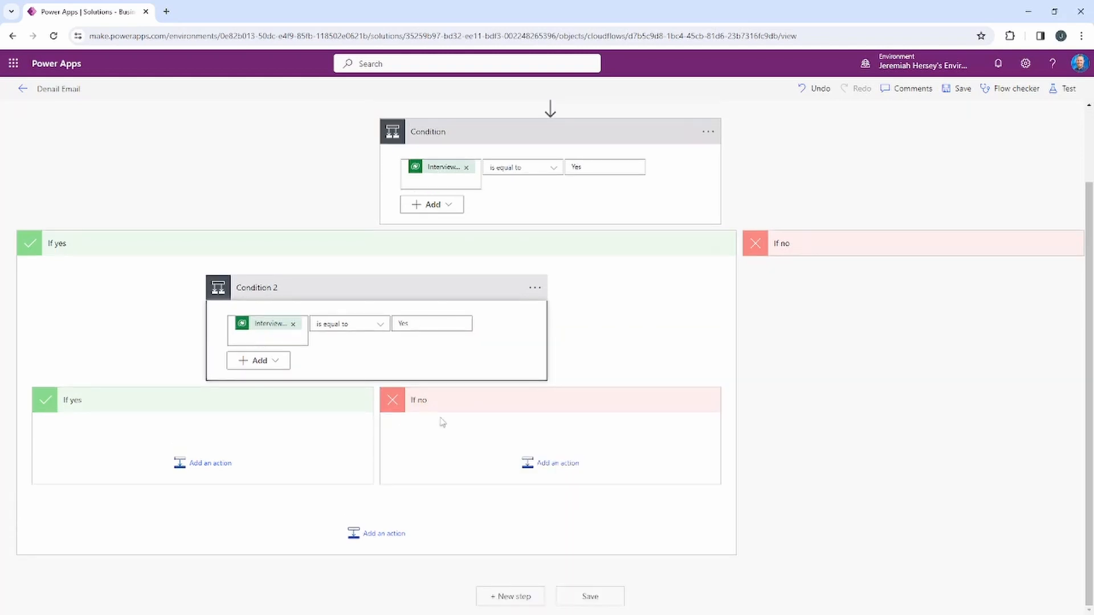
Step: Expand the outer If no branch and add a Send an email (V2) action to Condition 2's If no branch
left_click(874, 250)
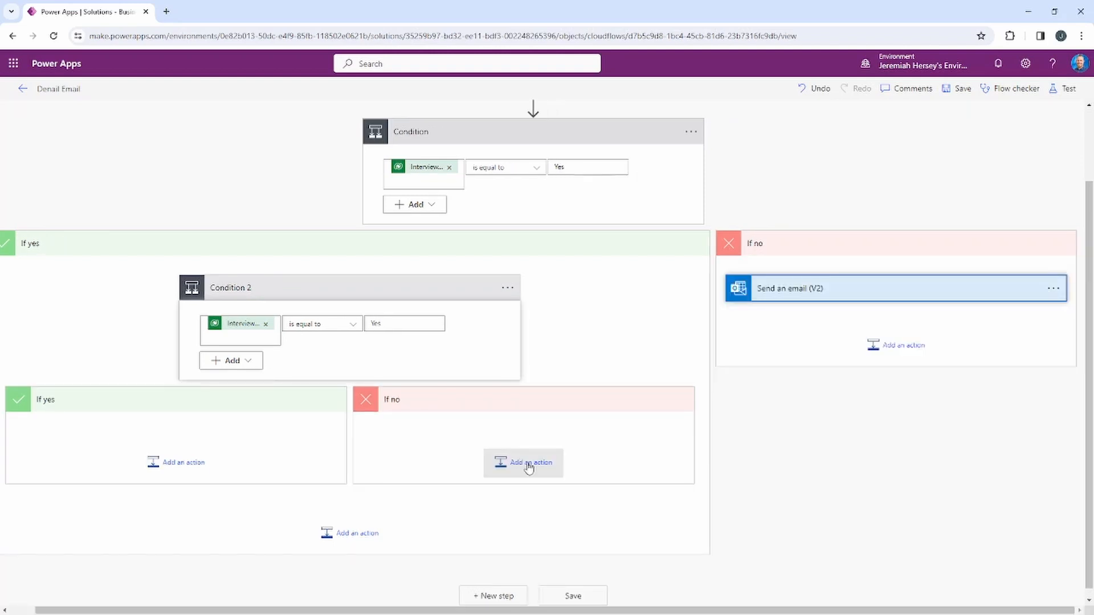
left_click(529, 466)
scroll(577, 422, "down", 3)
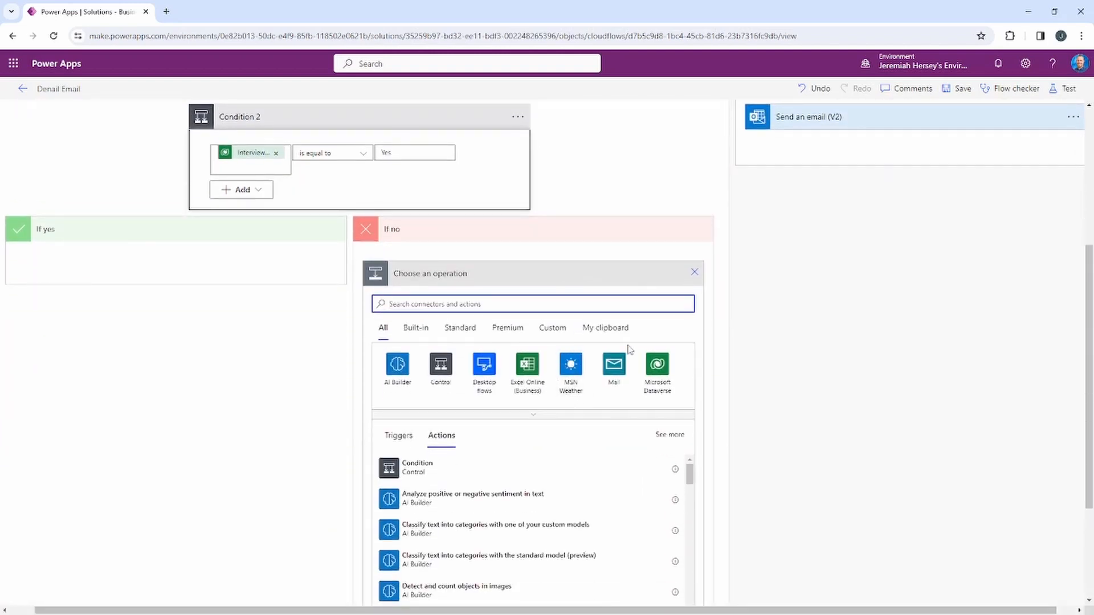
type("send emai")
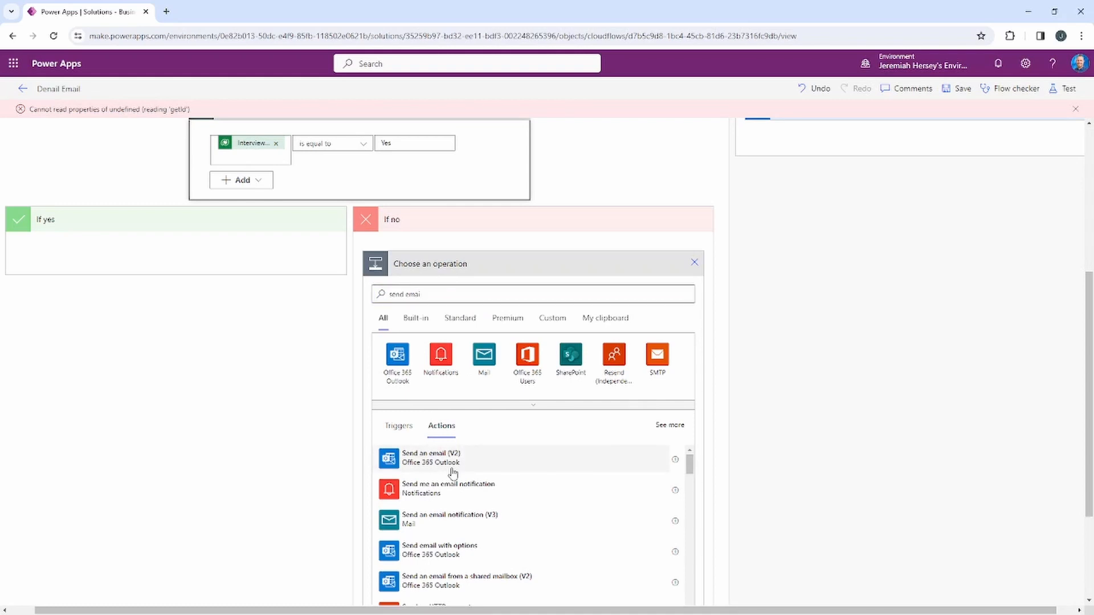
left_click(453, 470)
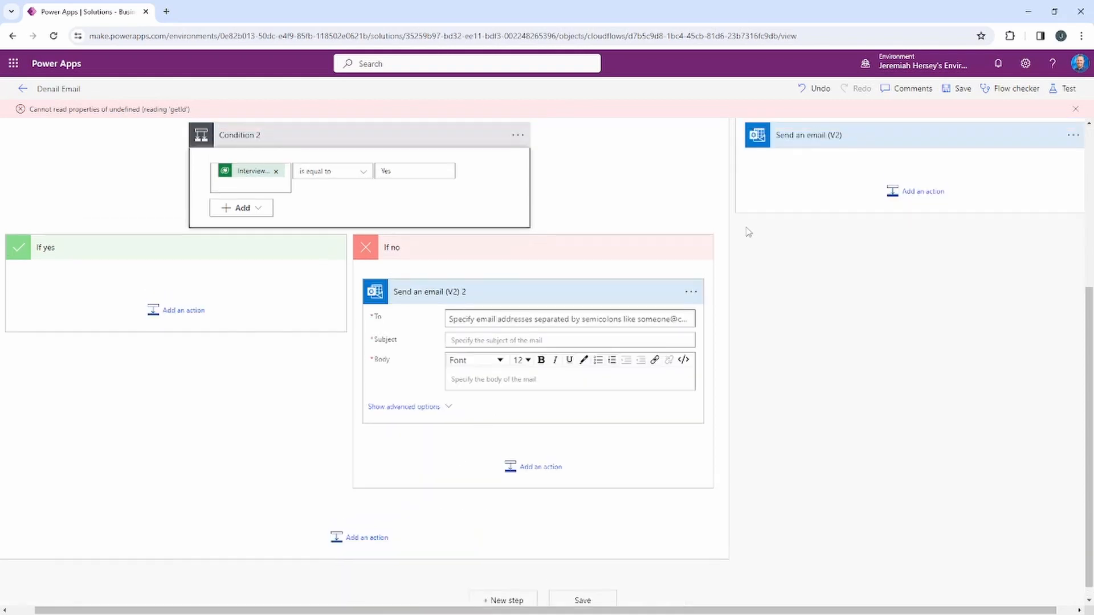
Step: Address the second email to the Email value from Get a row by ID and set its subject to "Thanks for Applying"
scroll(749, 233, "up", 1)
left_click(572, 362)
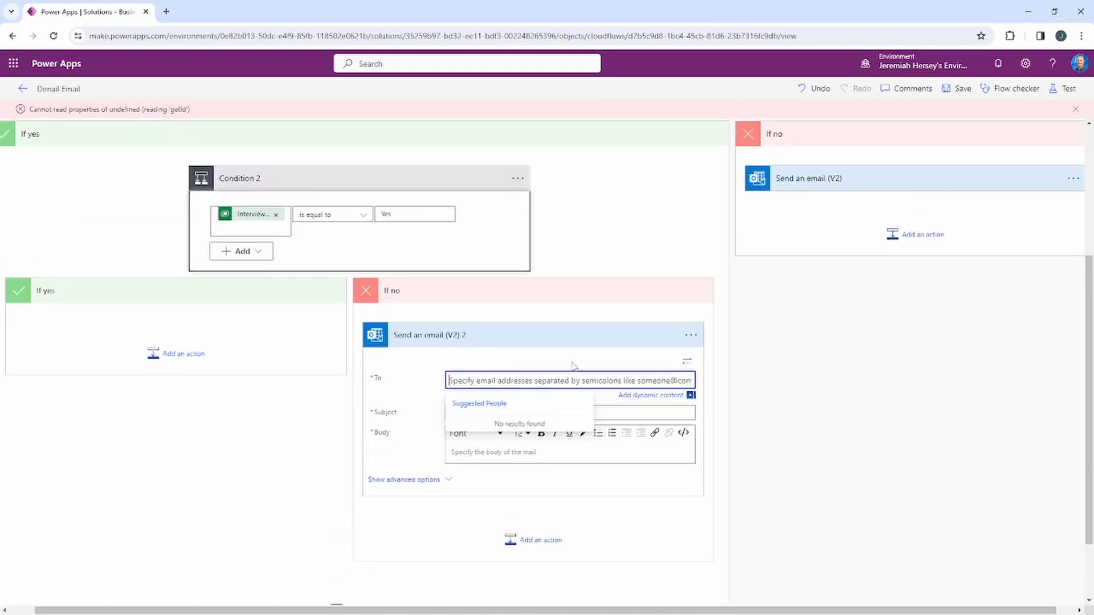
left_click(691, 395)
scroll(767, 475, "down", 2)
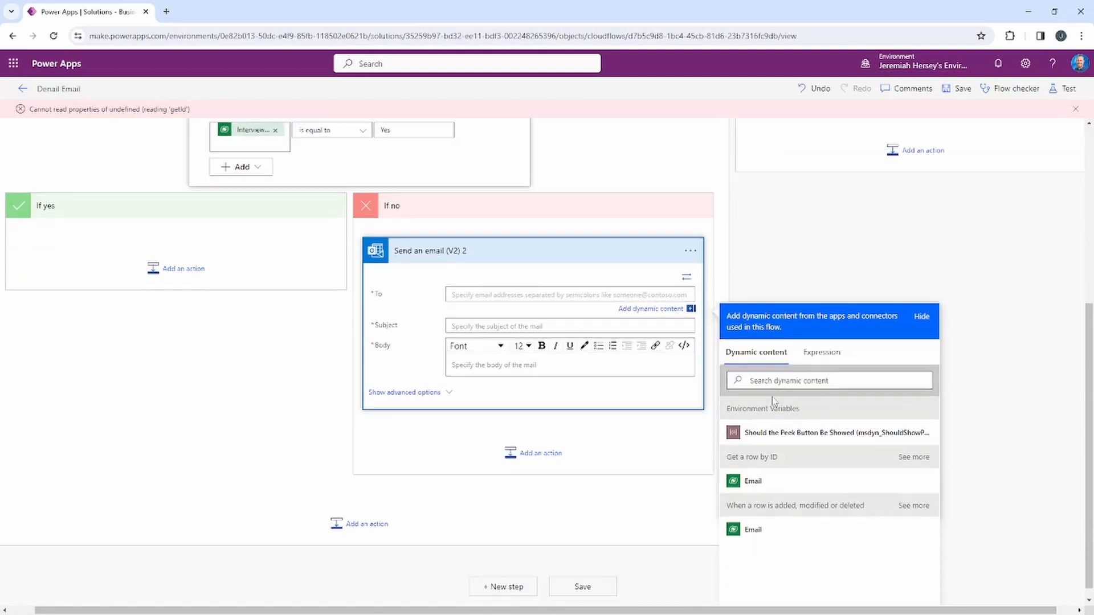
left_click(766, 474)
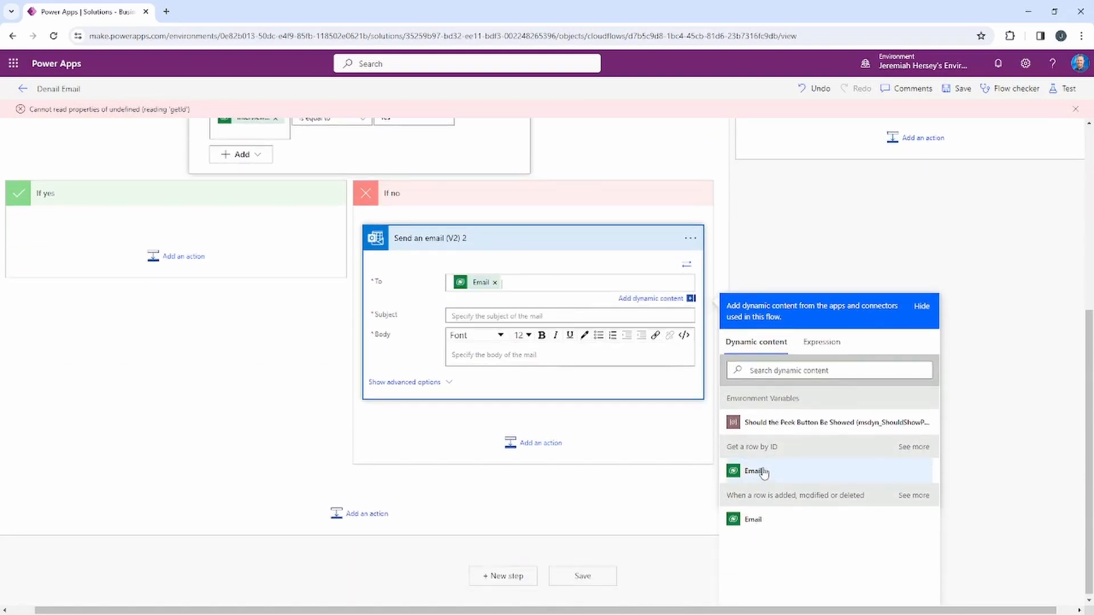
left_click(526, 316)
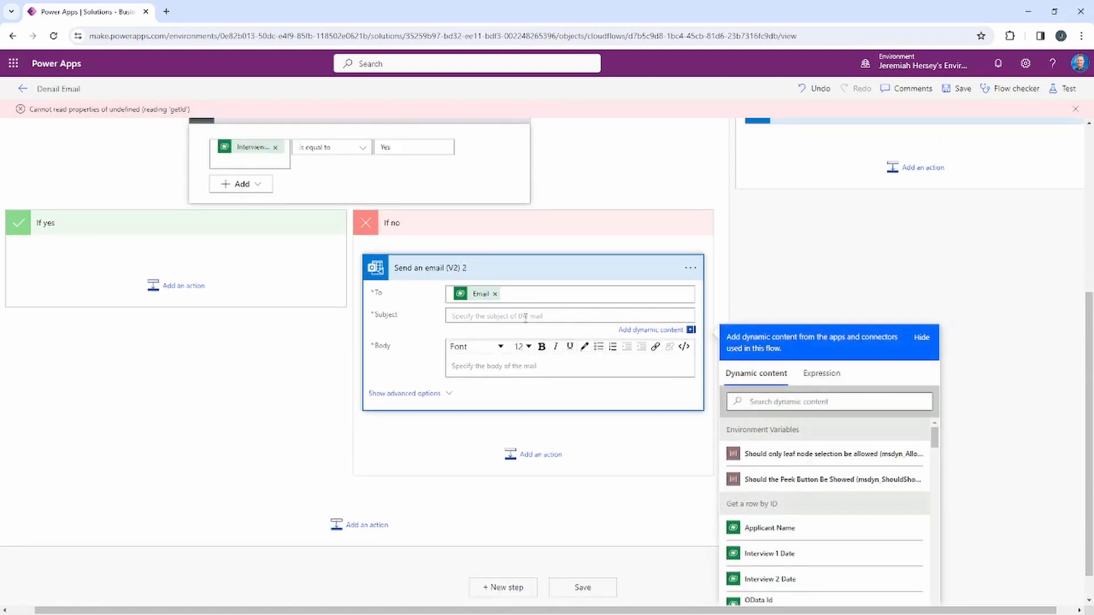
type("That")
scroll(829, 188, "up", 1)
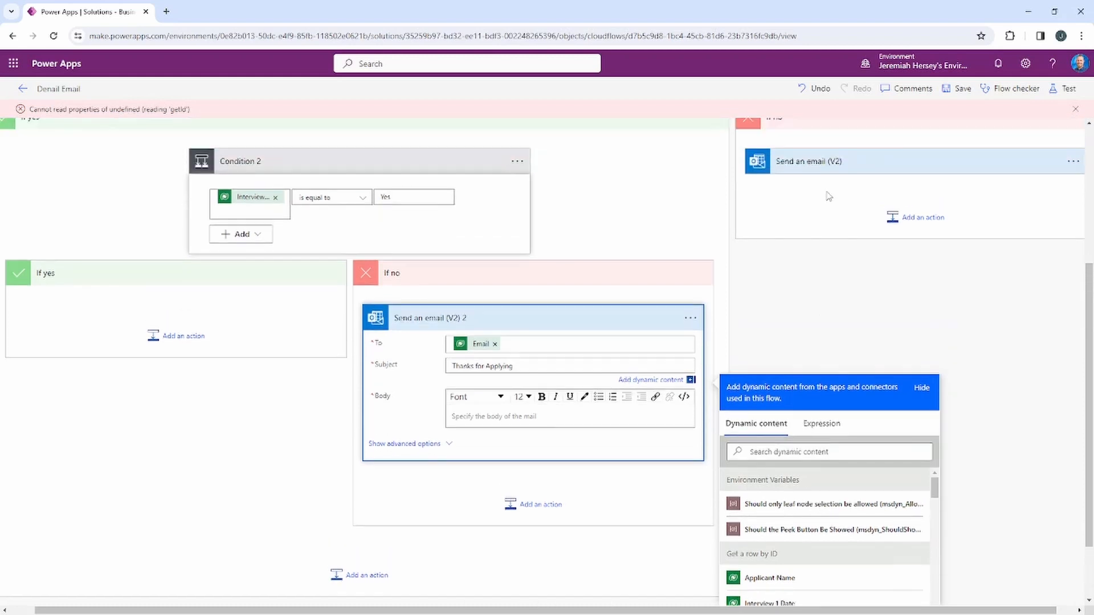
Step: Copy the whole body text of the first denial email into the body of the second email
left_click(842, 181)
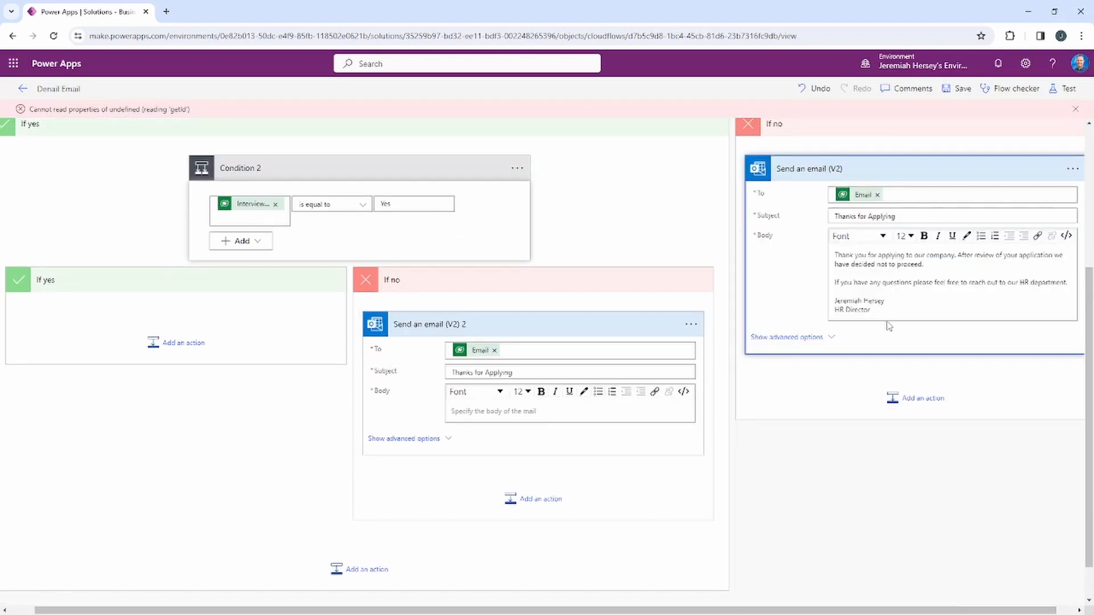
left_click_drag(866, 310, 832, 253)
key("ctrl+c")
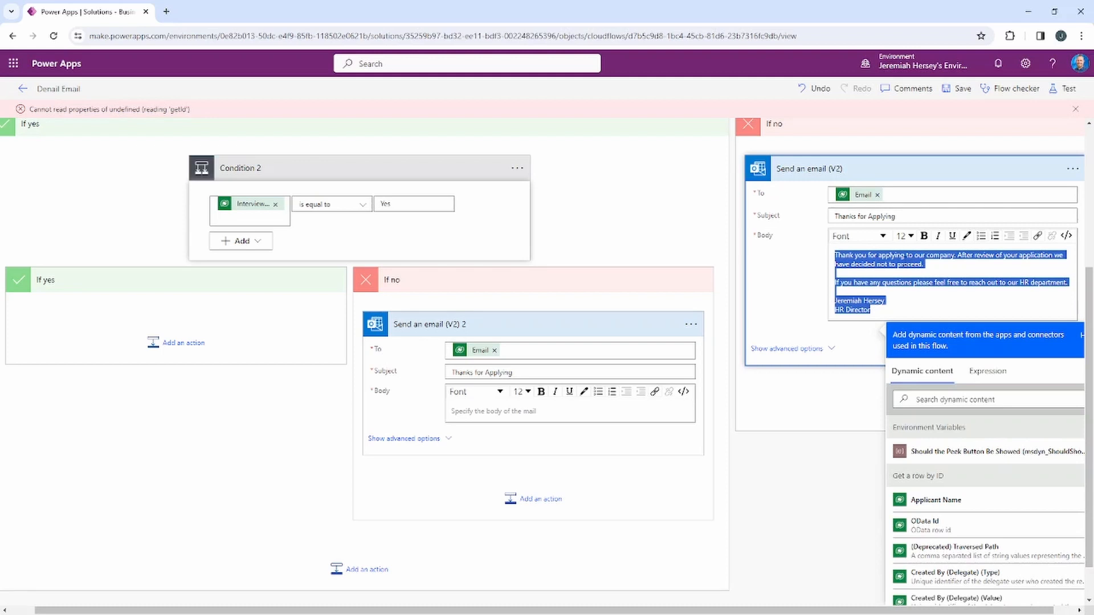
left_click(546, 410)
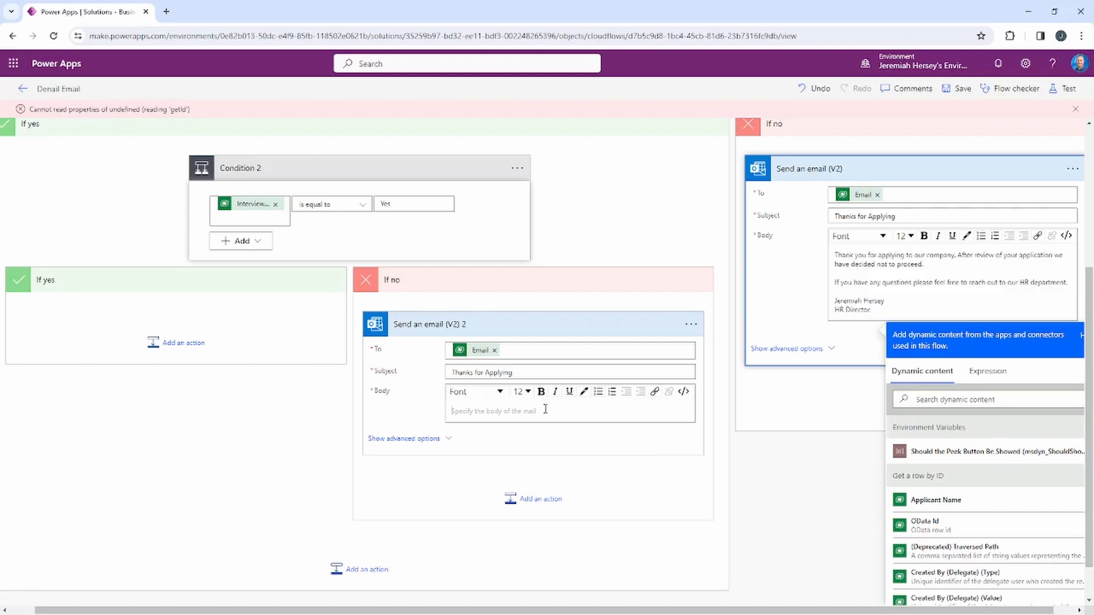
key("ctrl+v")
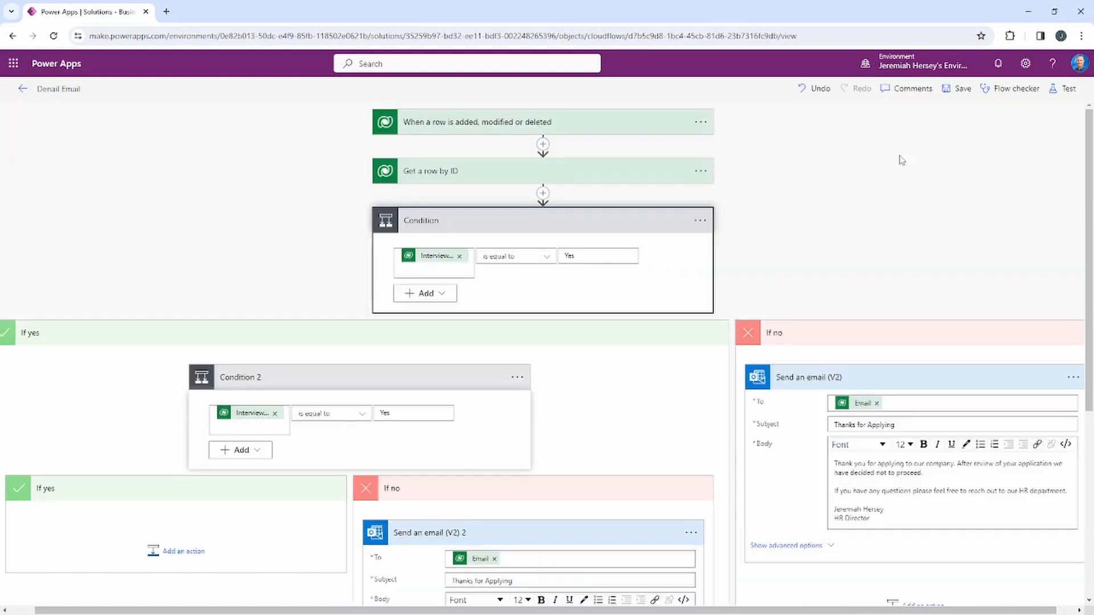
Step: Review both conditions and their denial emails, and save the Denail Email flow
scroll(826, 191, "down", 3)
scroll(767, 212, "up", 3)
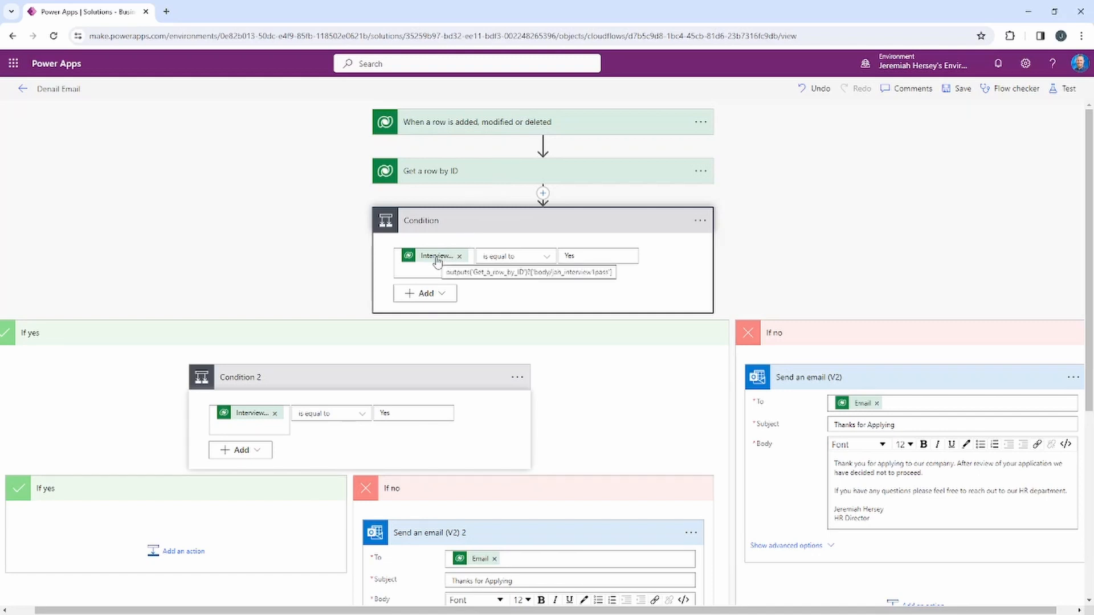
scroll(483, 311, "down", 2)
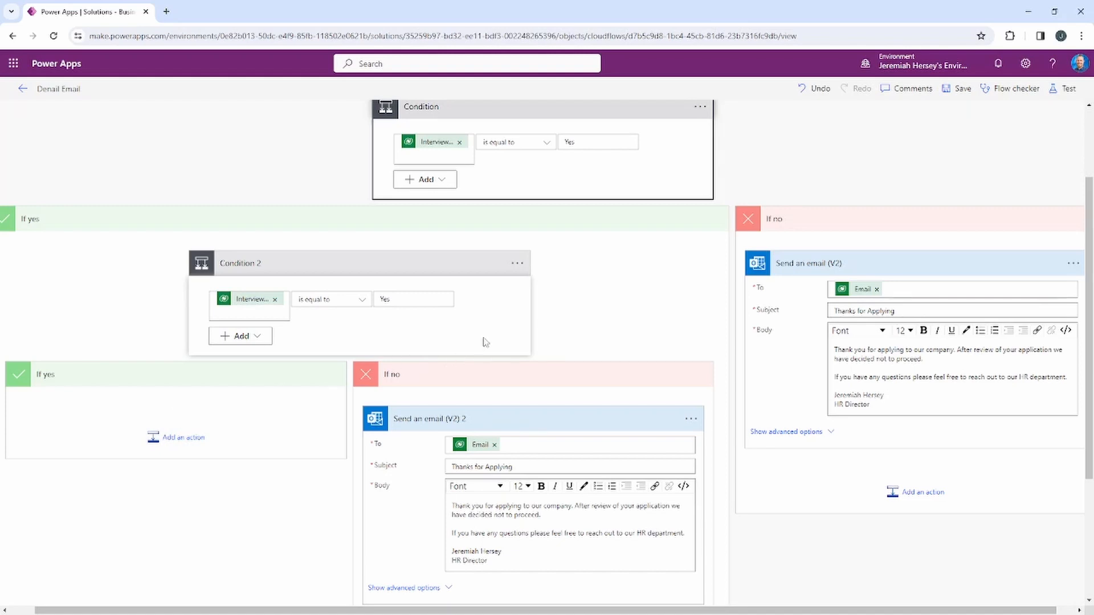
scroll(490, 341, "down", 2)
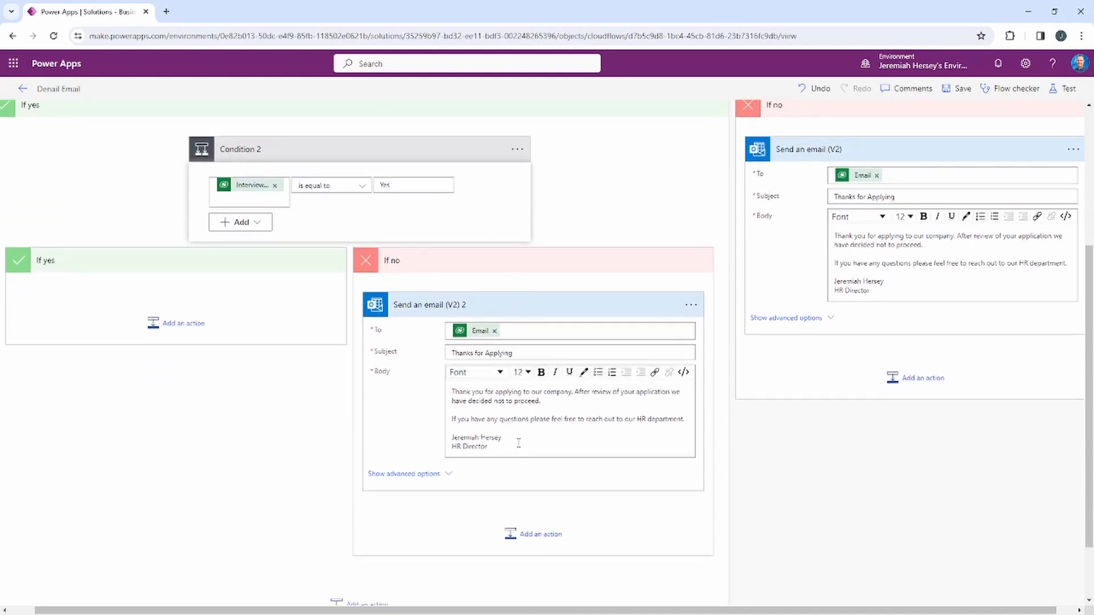
left_click(958, 91)
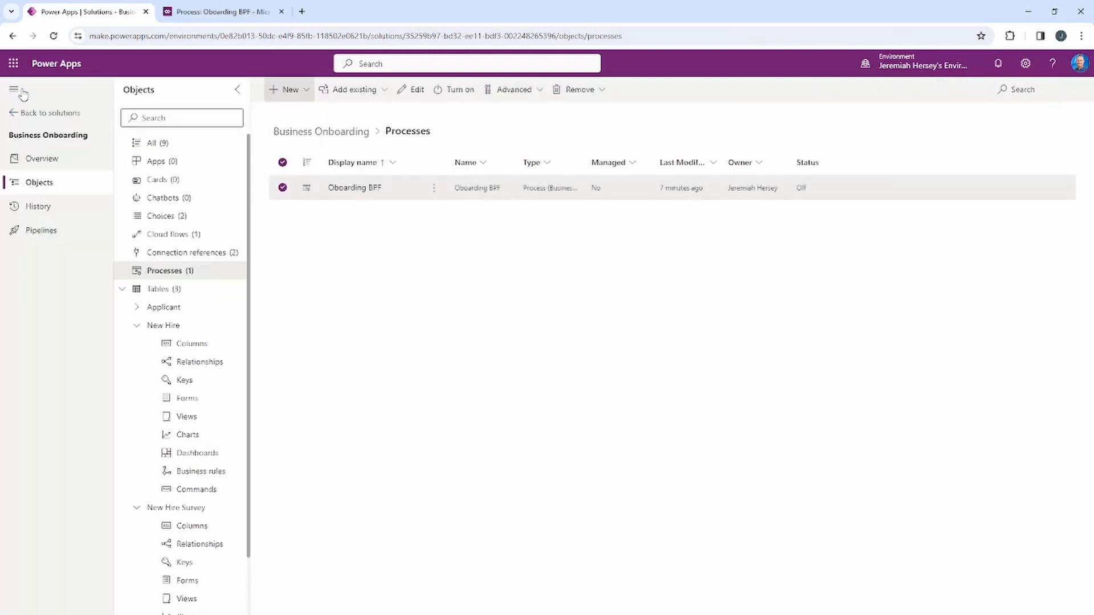
Step: List all objects in the Business Onboarding solution, close the old process designer tab, and reopen Oboarding BPF
left_click(156, 145)
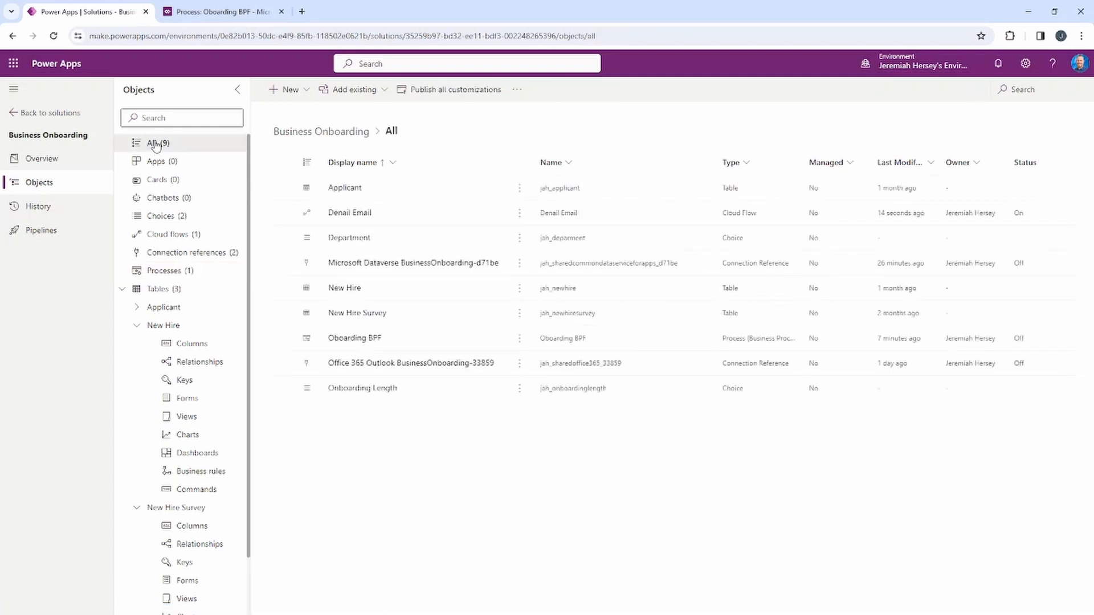
mouse_move(112, 133)
left_mouse_down()
mouse_move(240, 151)
mouse_move(240, 202)
left_mouse_up()
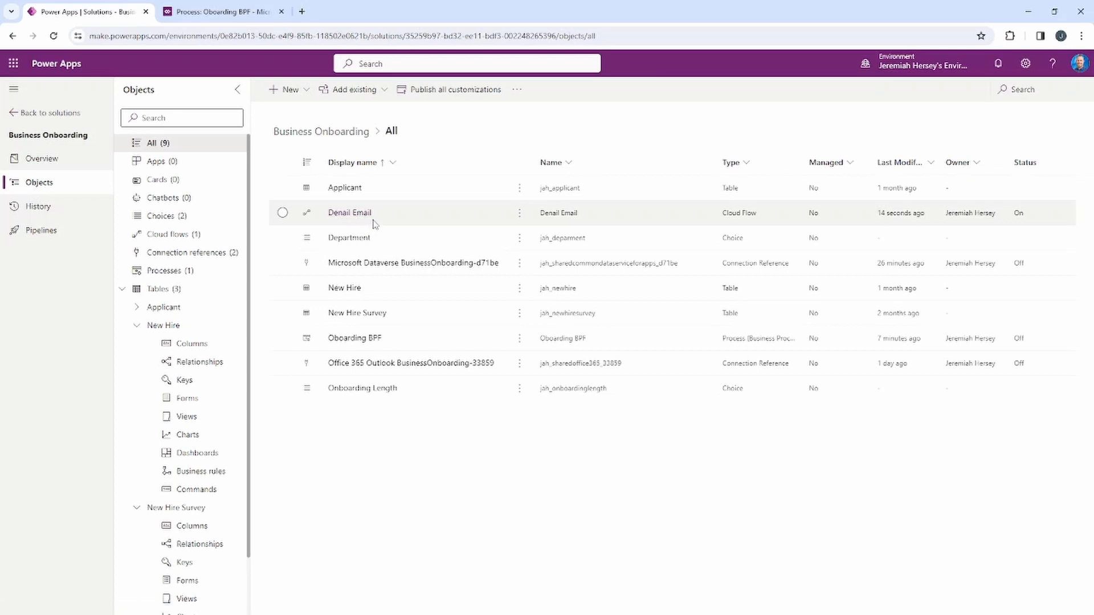
left_click_drag(316, 204, 411, 222)
key("Escape")
left_click(282, 13)
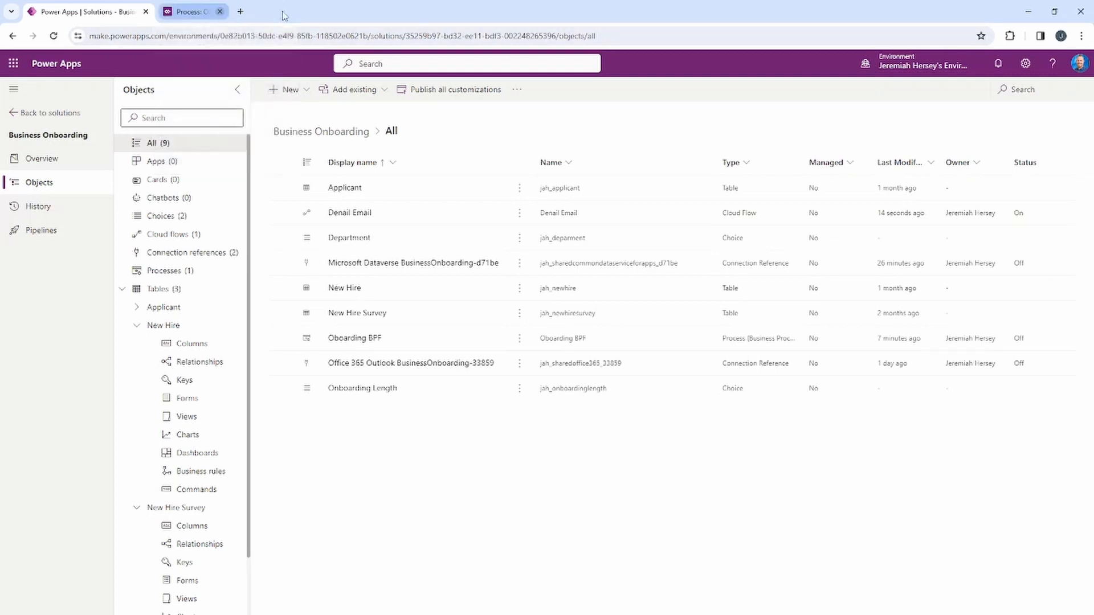
left_click(356, 338)
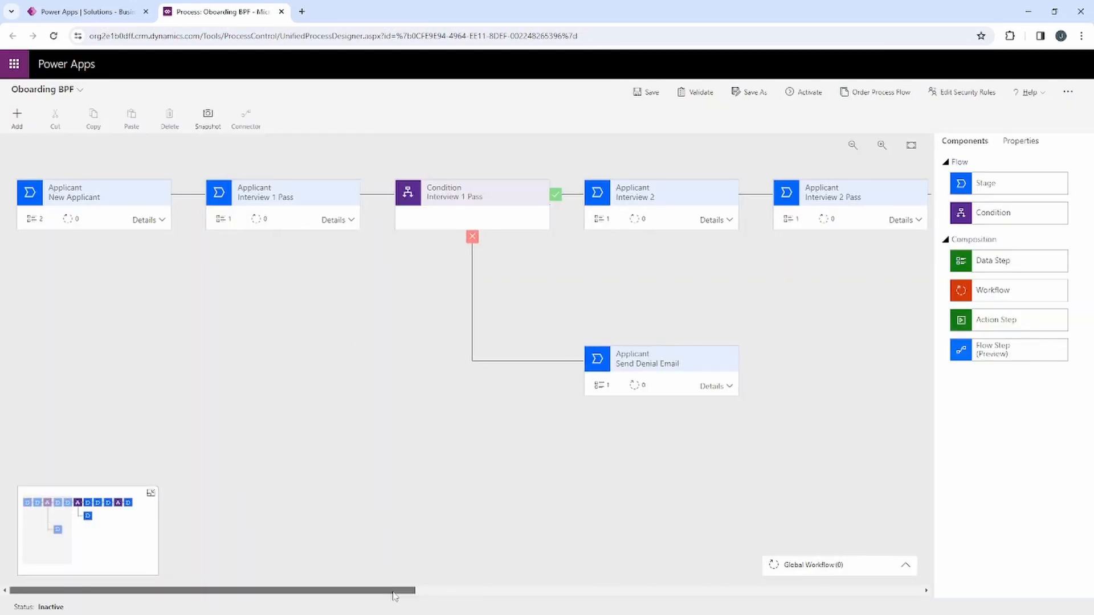
Step: Add a Flow Step before the data step in the Send Denial Email stage that follows the Interview 1 Pass condition
left_click_drag(391, 591, 544, 605)
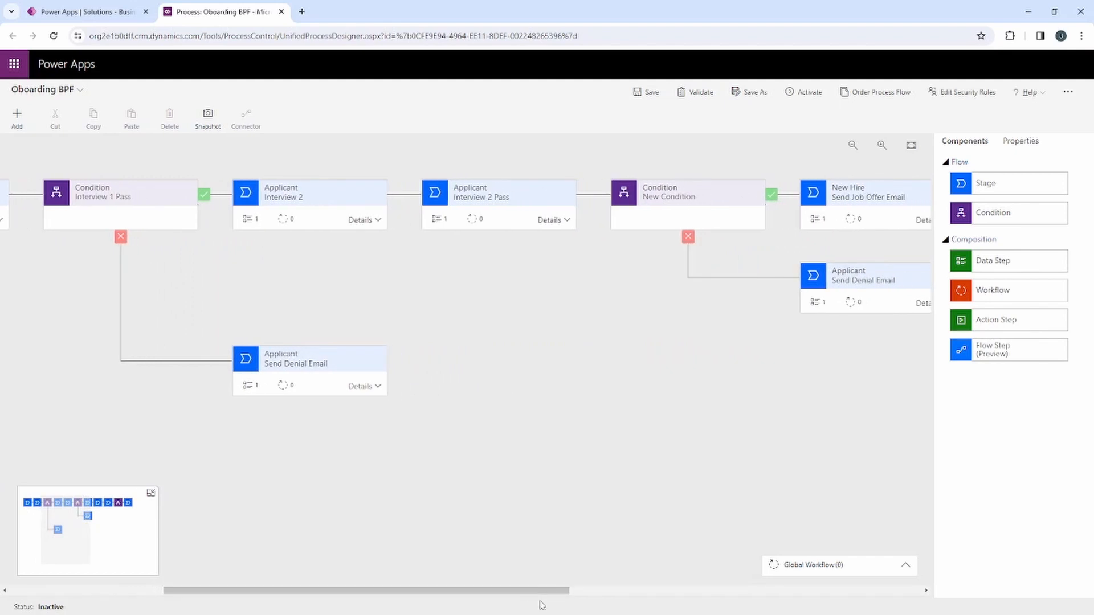
left_click(376, 387)
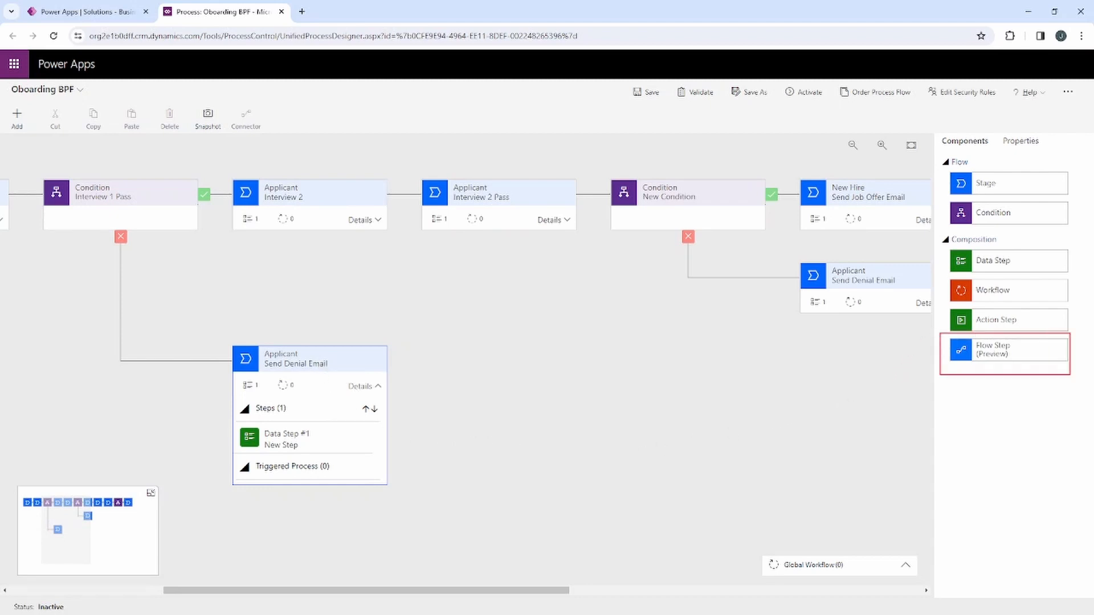
left_click_drag(994, 377, 995, 436)
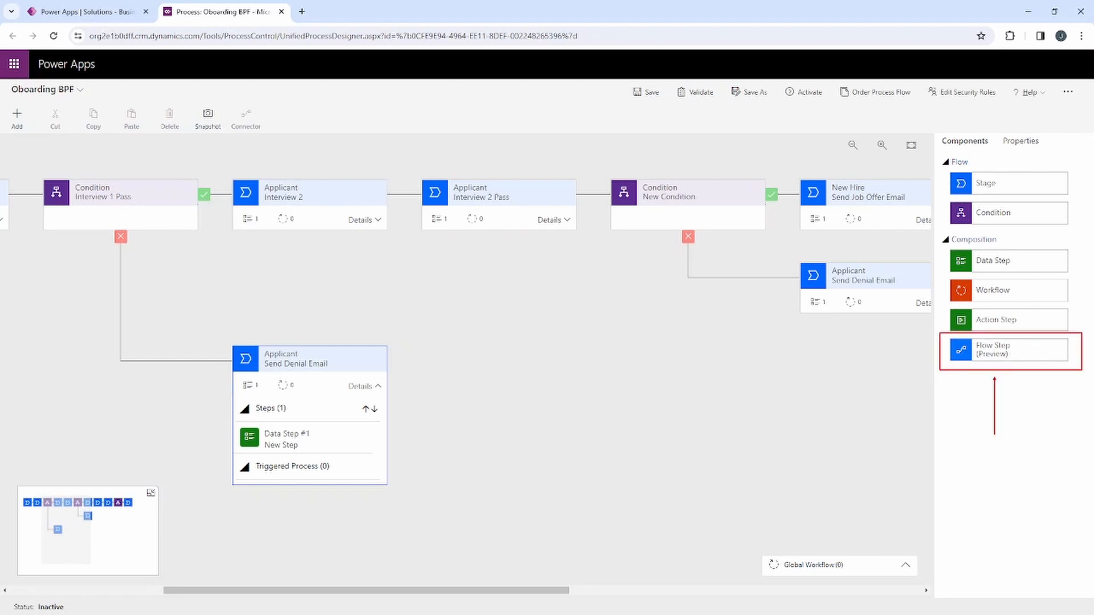
key("Escape")
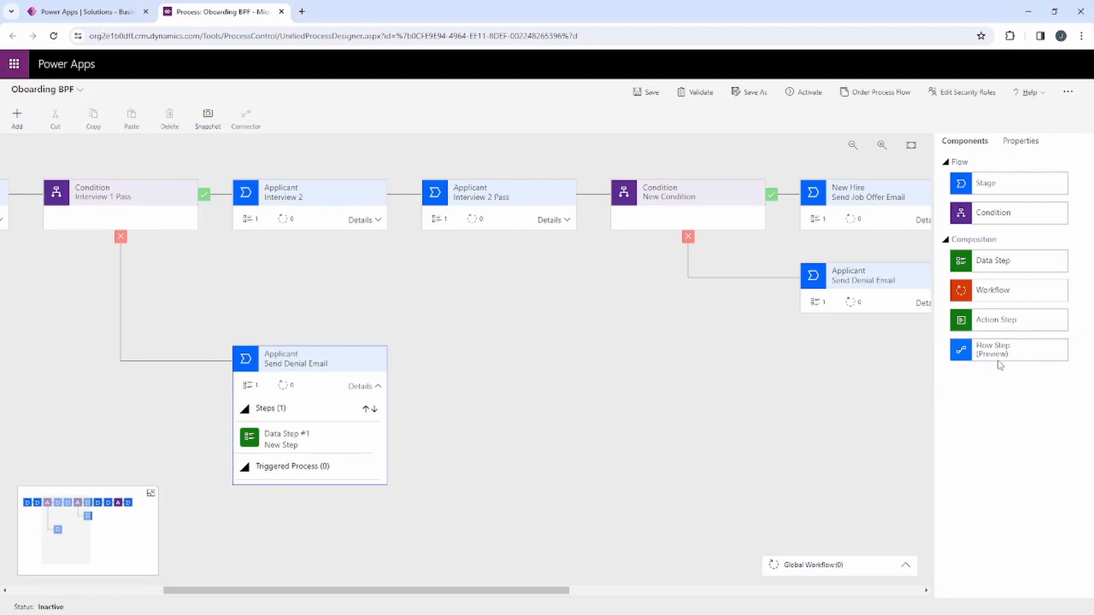
left_click_drag(995, 356, 281, 435)
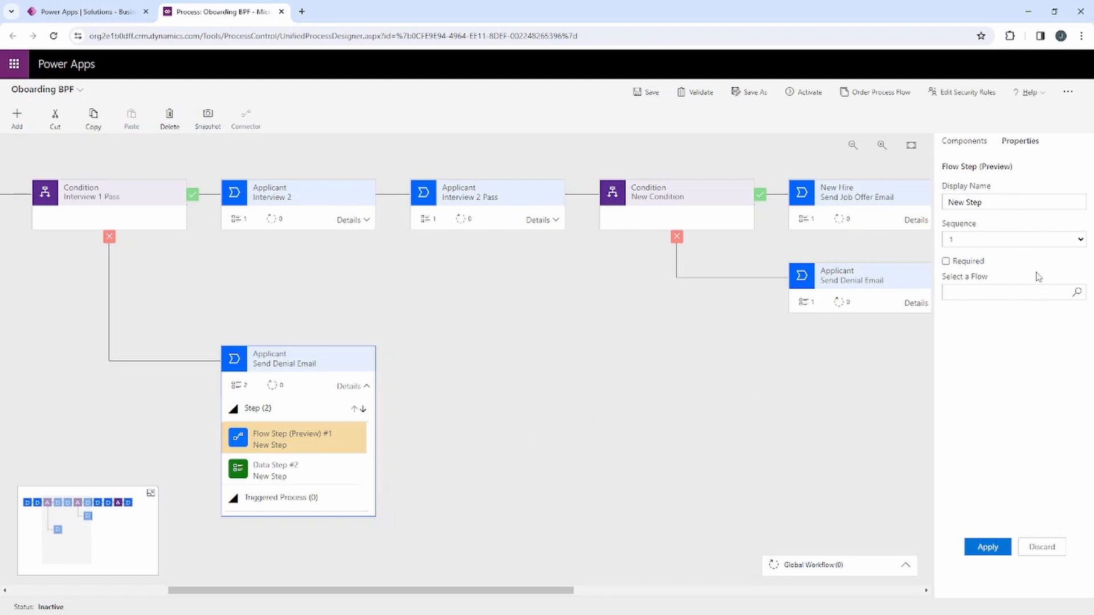
Step: Name the new flow step "send email", link it to the Denail Email flow, and apply the changes
left_click(996, 203)
type("se")
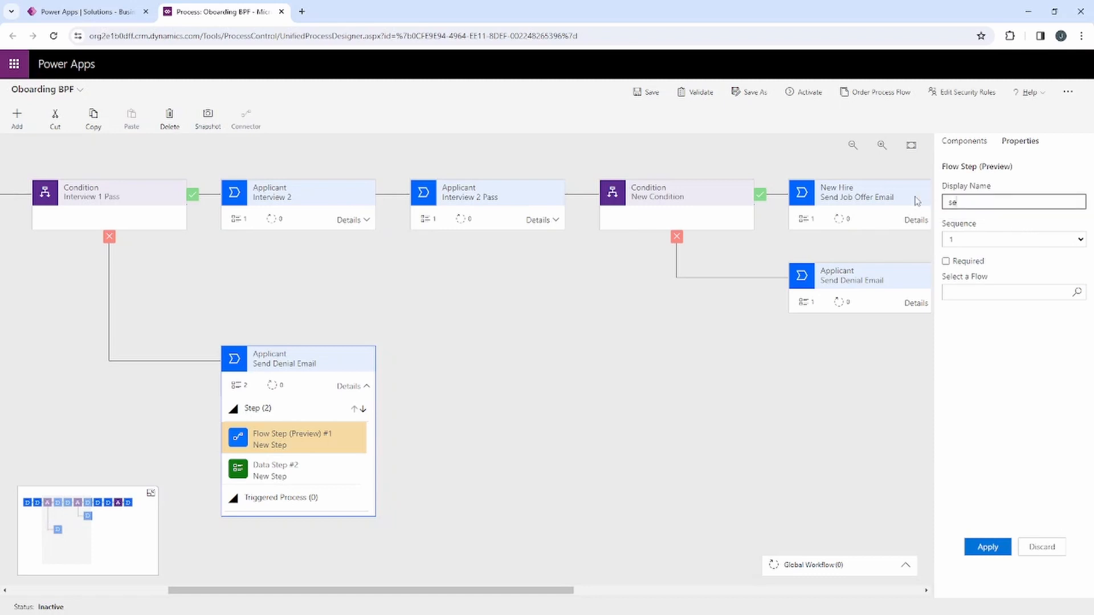
type("nd meeam")
left_click(1078, 293)
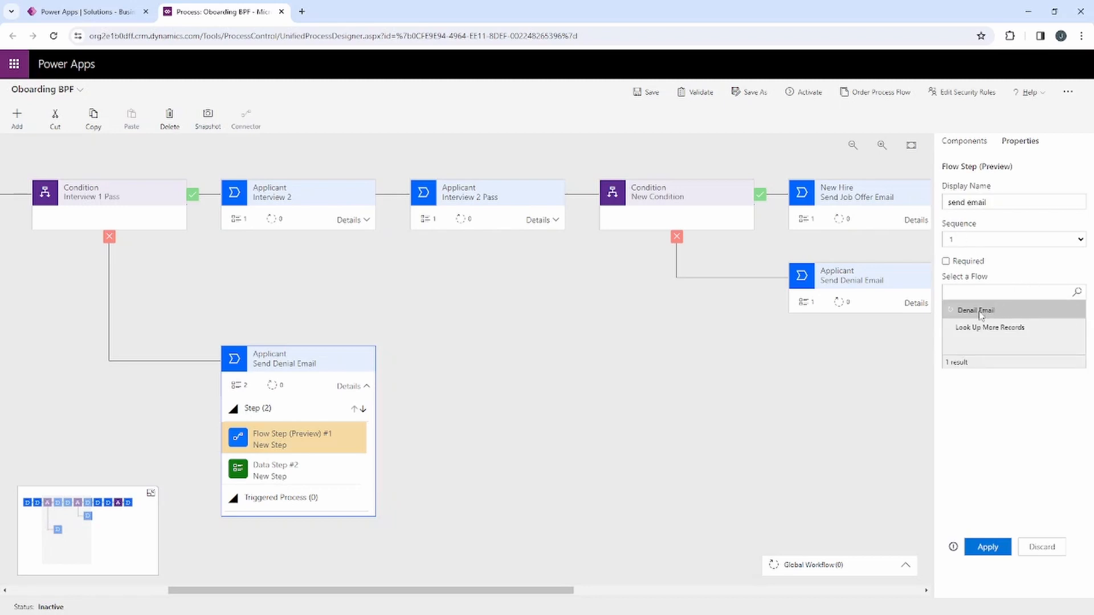
left_click(977, 310)
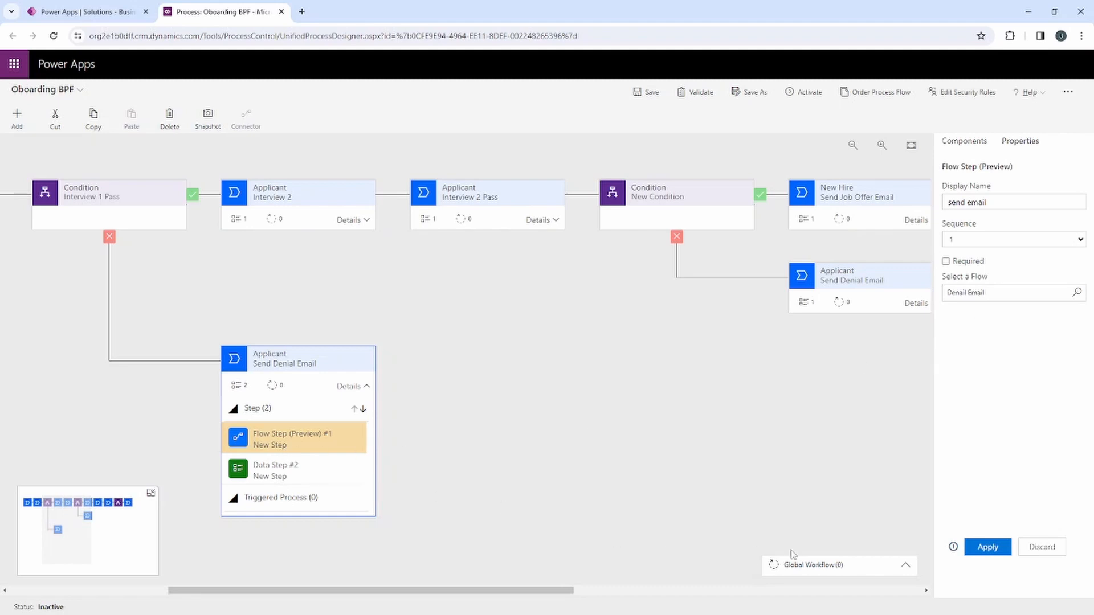
left_click(969, 549)
Step: Delete the unused data step from the Send Denial Email stage under Interview 1 Pass and review the stage's remaining steps
left_click(329, 467)
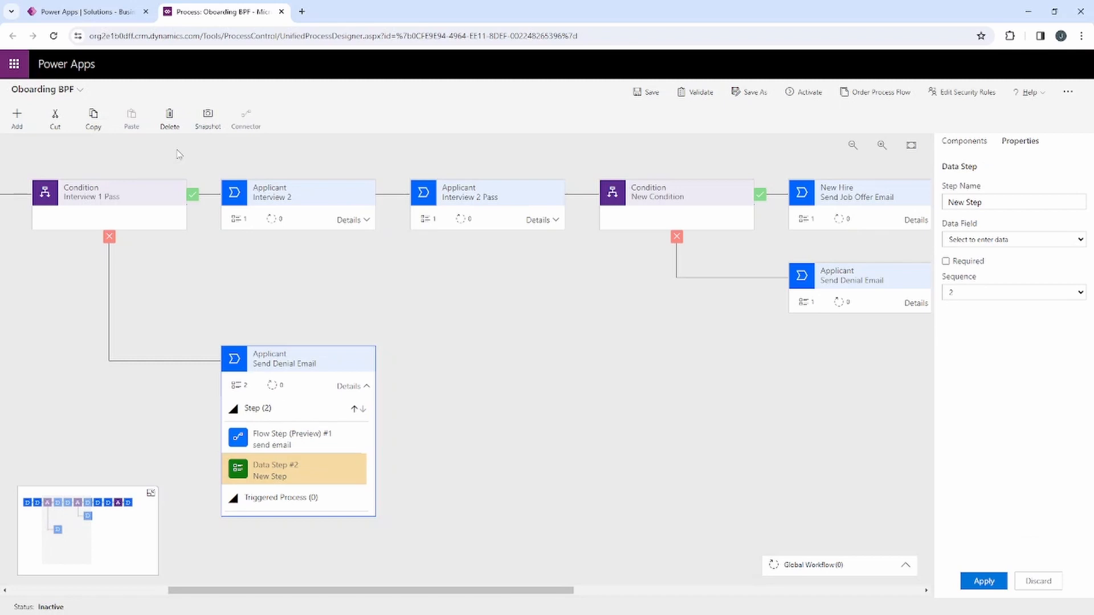
mouse_move(150, 100)
left_mouse_down()
mouse_move(198, 144)
mouse_move(196, 195)
left_mouse_up()
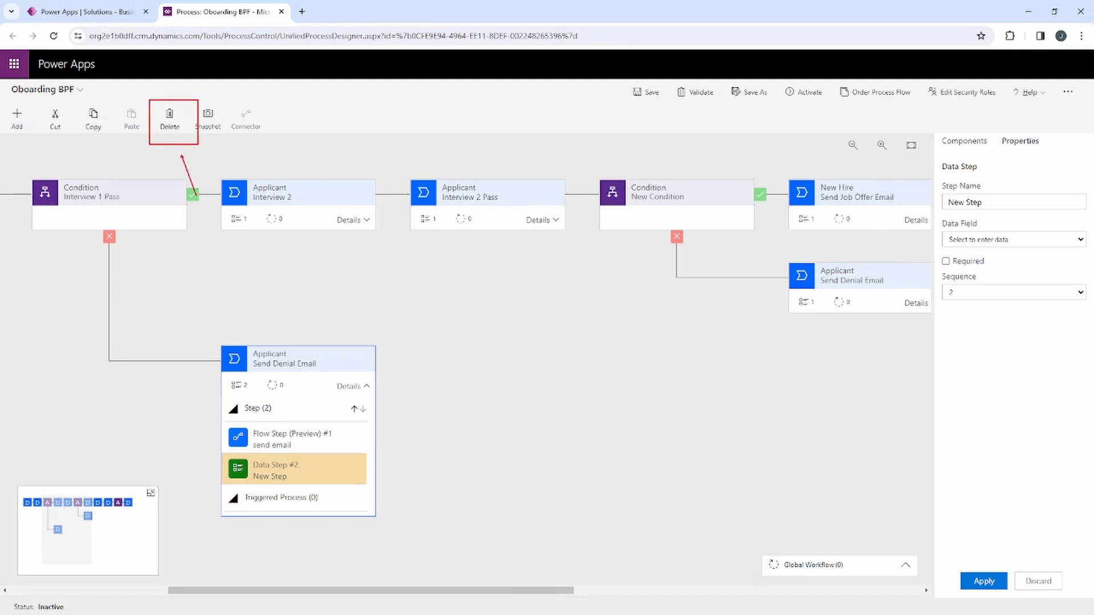
left_click(174, 121)
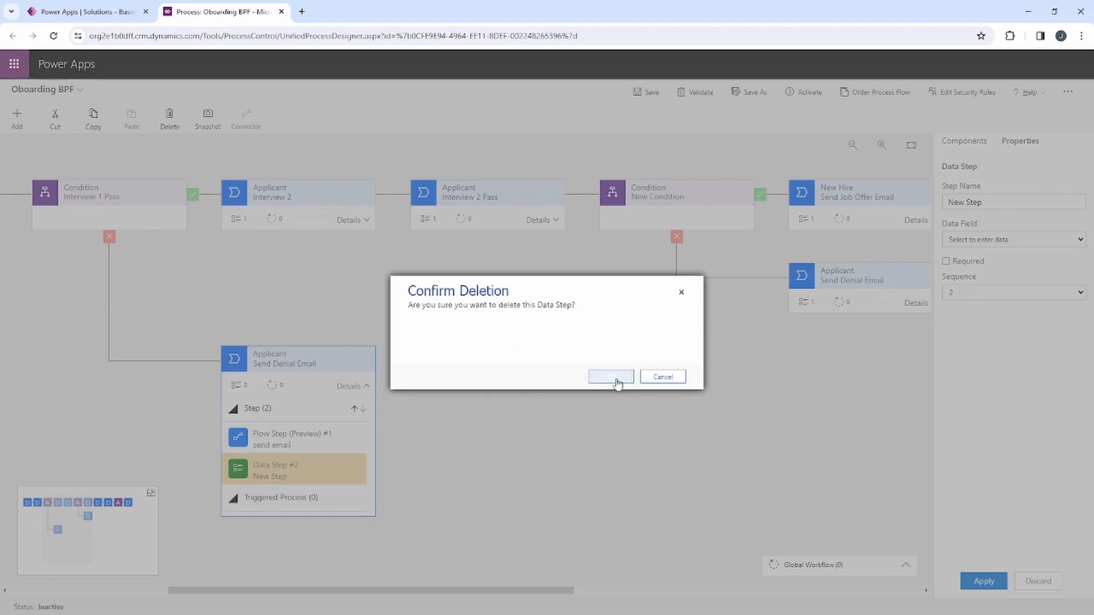
left_click(613, 378)
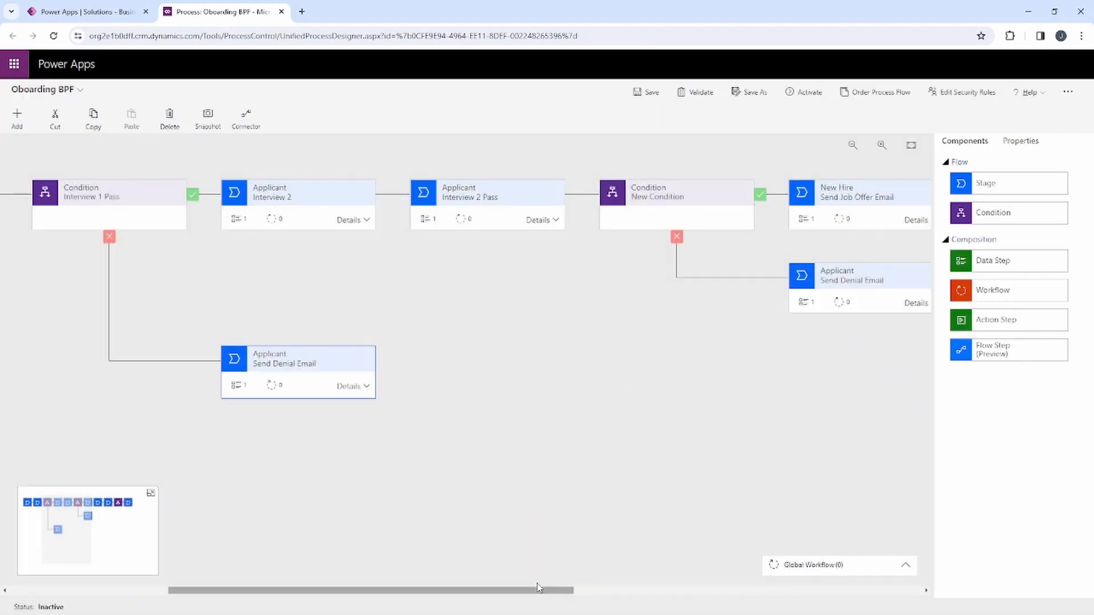
left_click(355, 365)
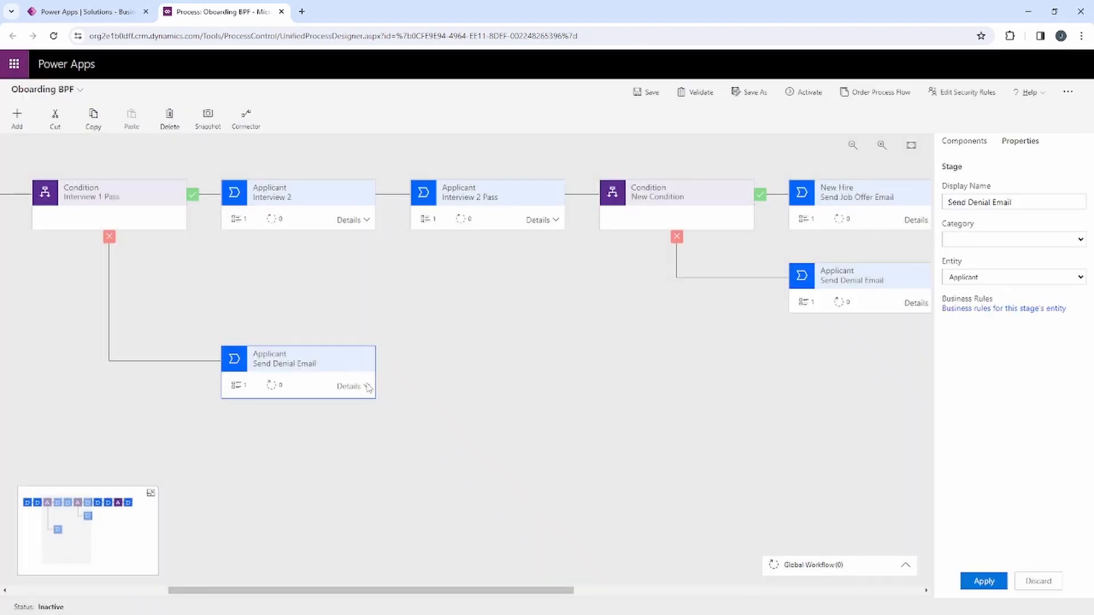
left_click(365, 386)
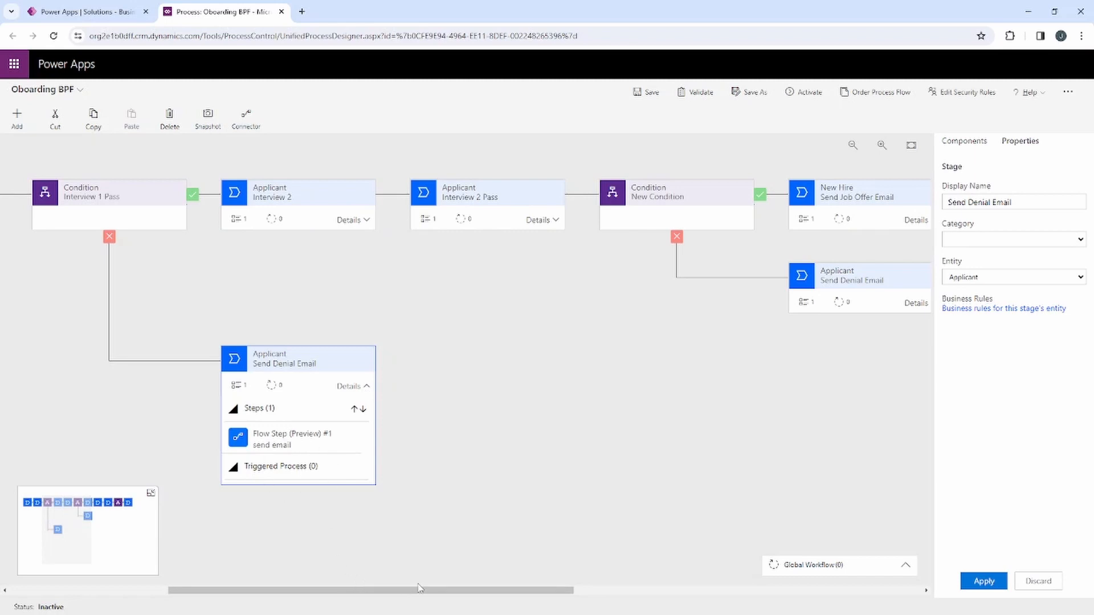
Step: Add a Flow Step before the data step in the Send Denial Email stage that follows the condition after Interview 2 Pass
left_click_drag(421, 591, 590, 612)
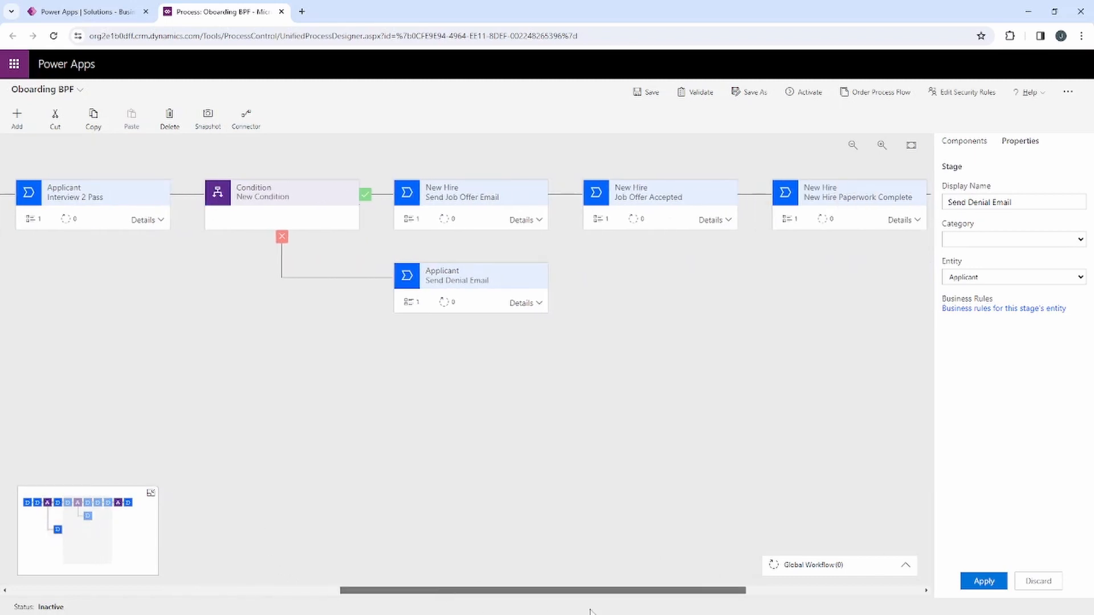
left_click(539, 305)
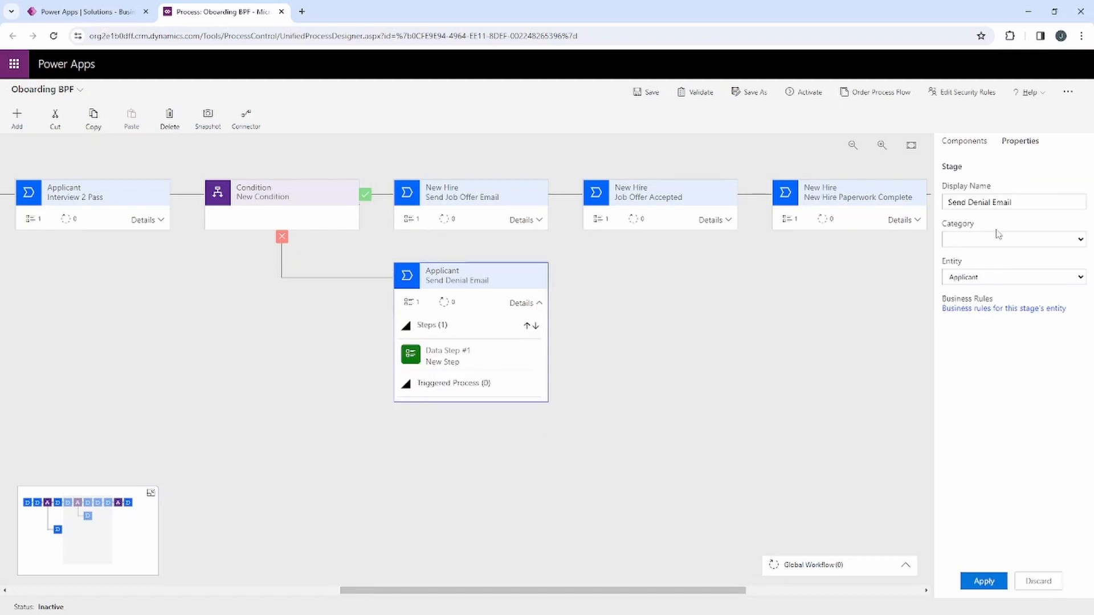
left_click(976, 145)
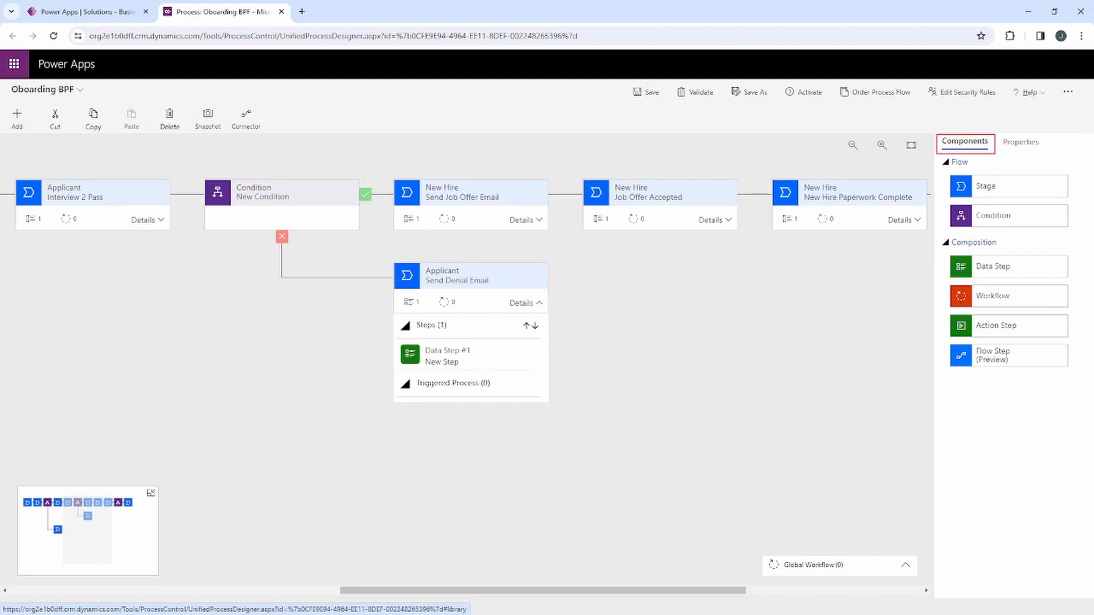
left_click_drag(1011, 358, 447, 351)
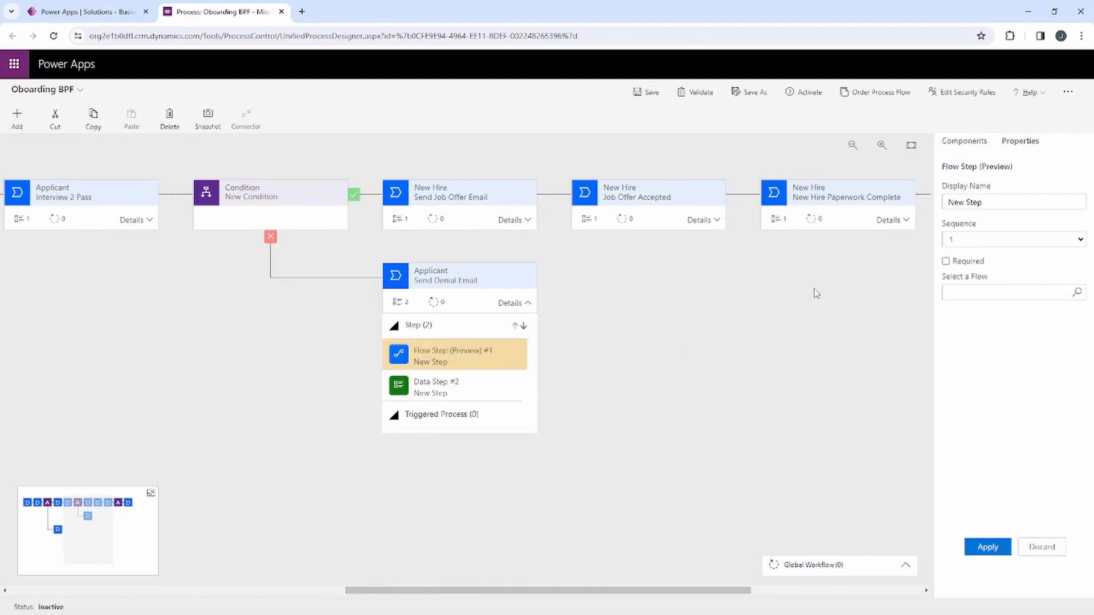
Step: Name the second denial stage's flow step "Send email", link it to the Denail Email flow, and apply the changes
triple_click(989, 203)
type("Se")
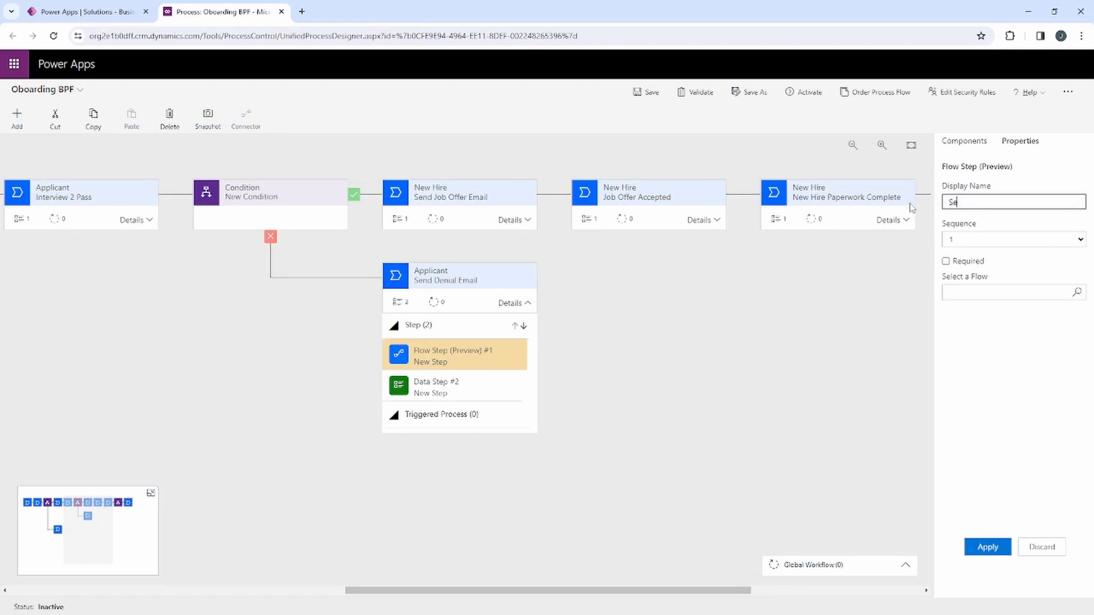
type("nd email")
left_click(1076, 292)
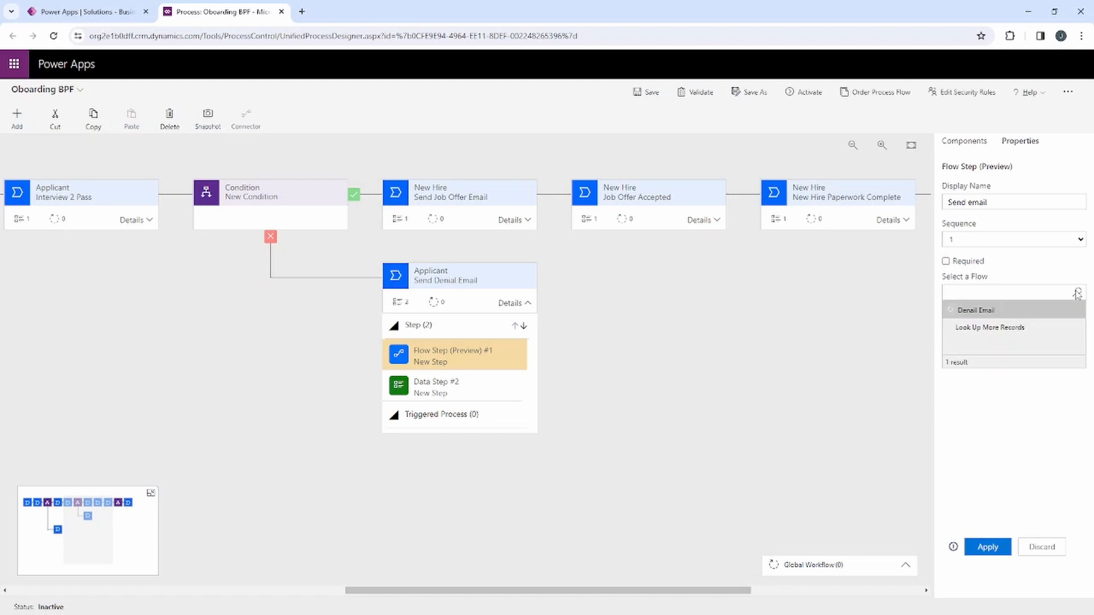
left_click(977, 311)
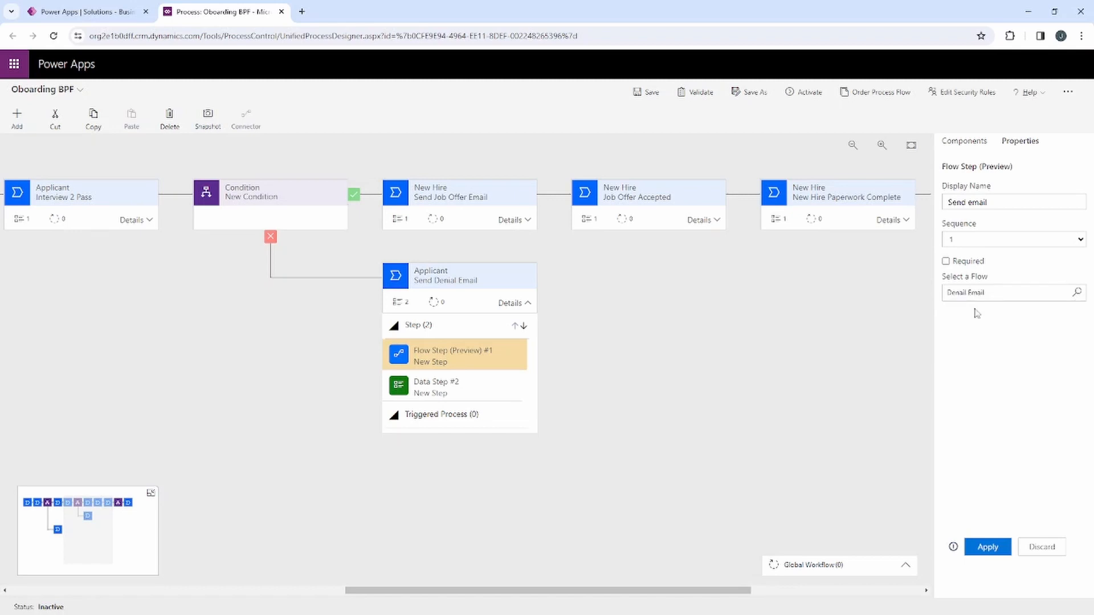
left_click(987, 547)
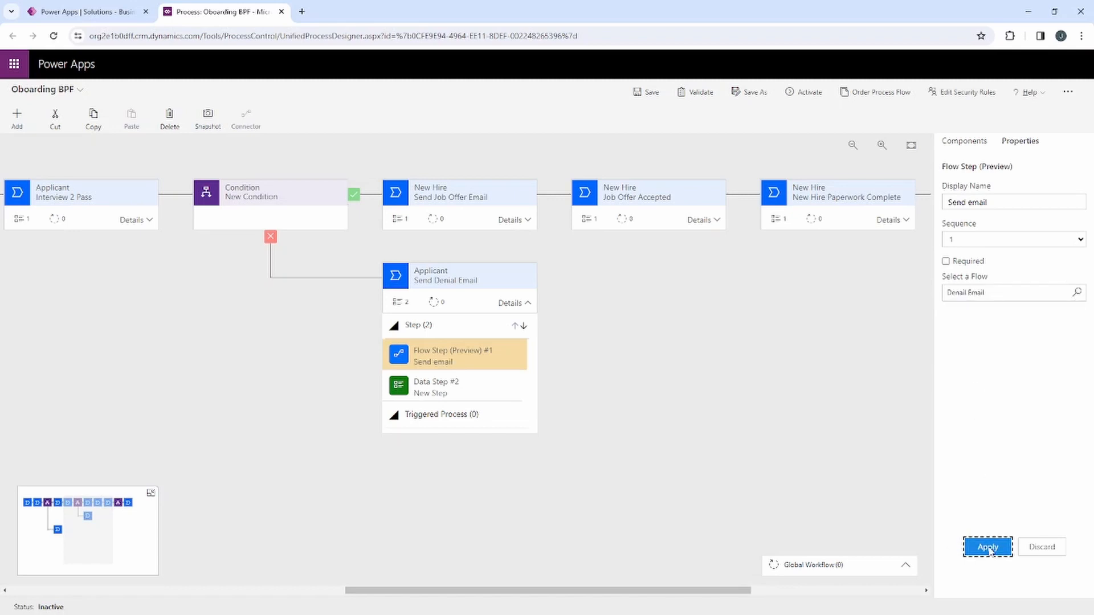
Step: Delete the unused data step from the Send Denial Email stage that follows the Interview 2 condition
left_click(478, 393)
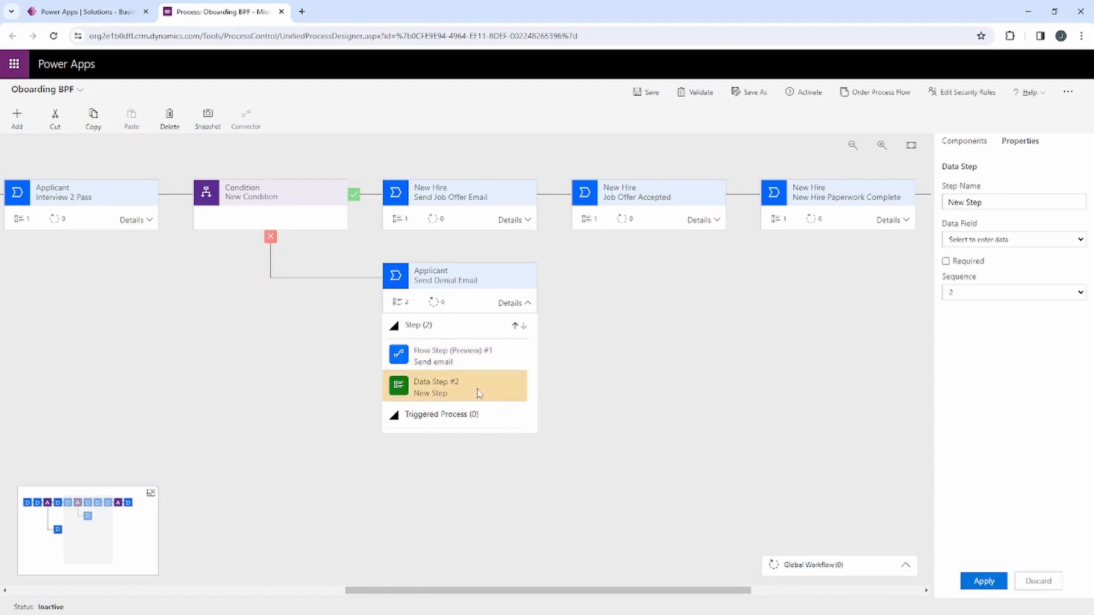
left_click(170, 121)
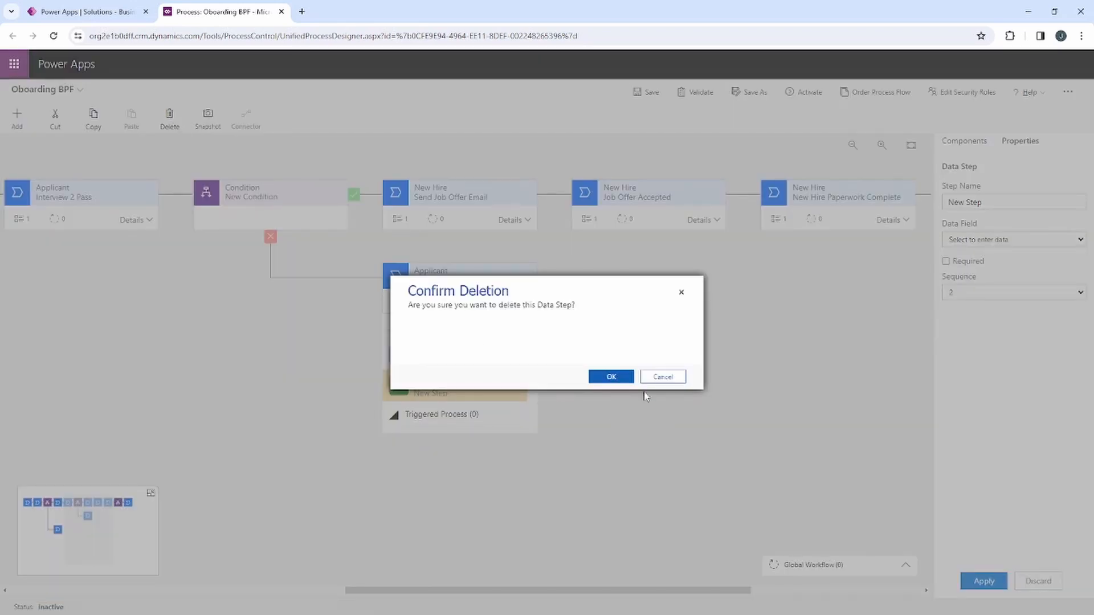
left_click(619, 379)
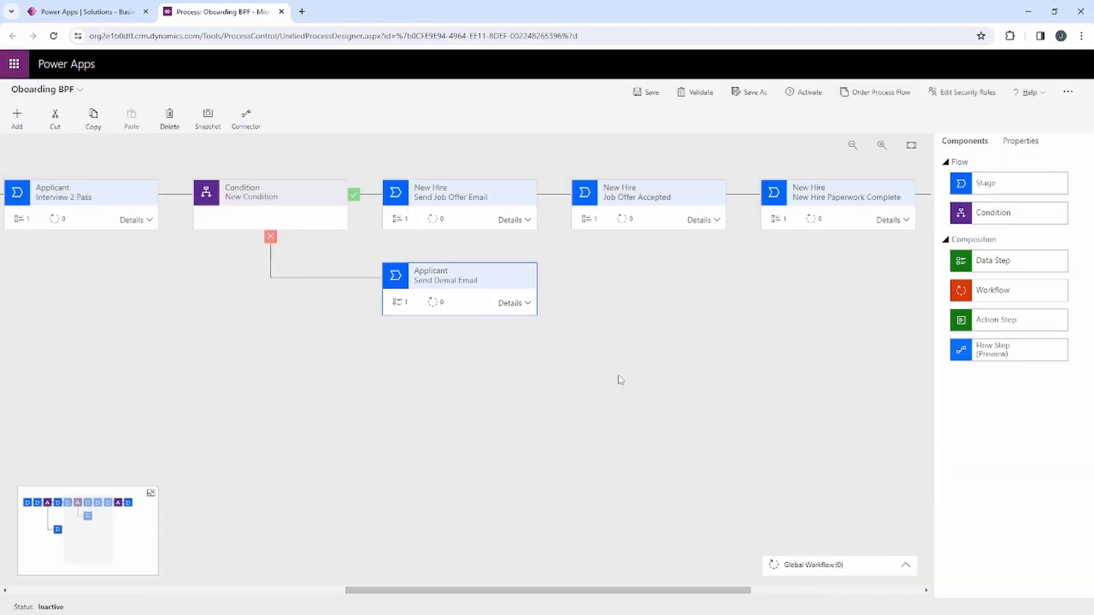
Step: Validate the Oboarding BPF process and save it
left_click_drag(636, 590, 371, 559)
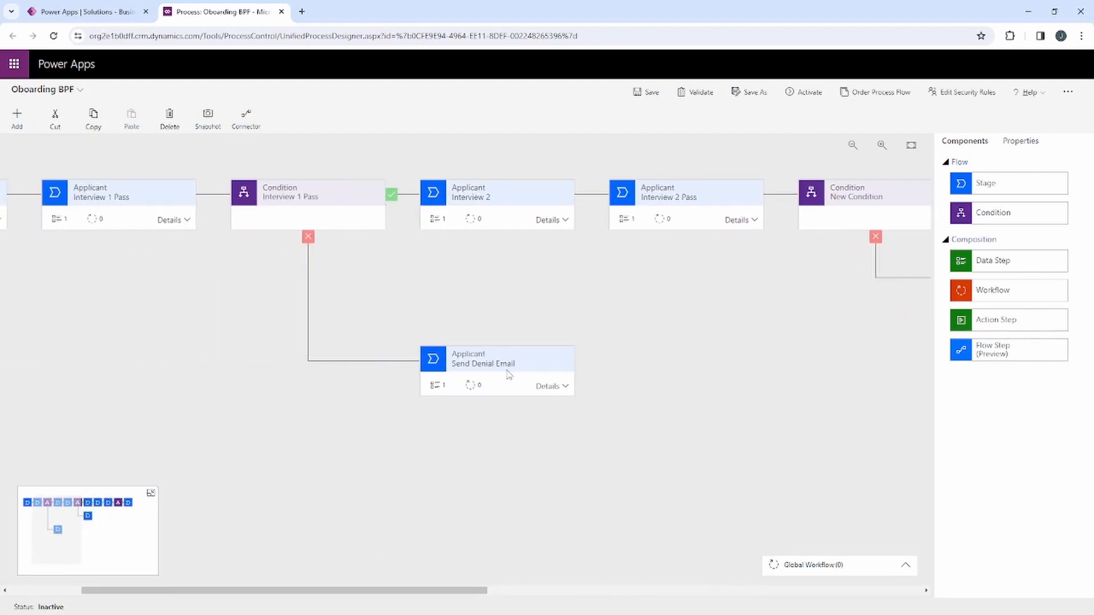
left_click(696, 94)
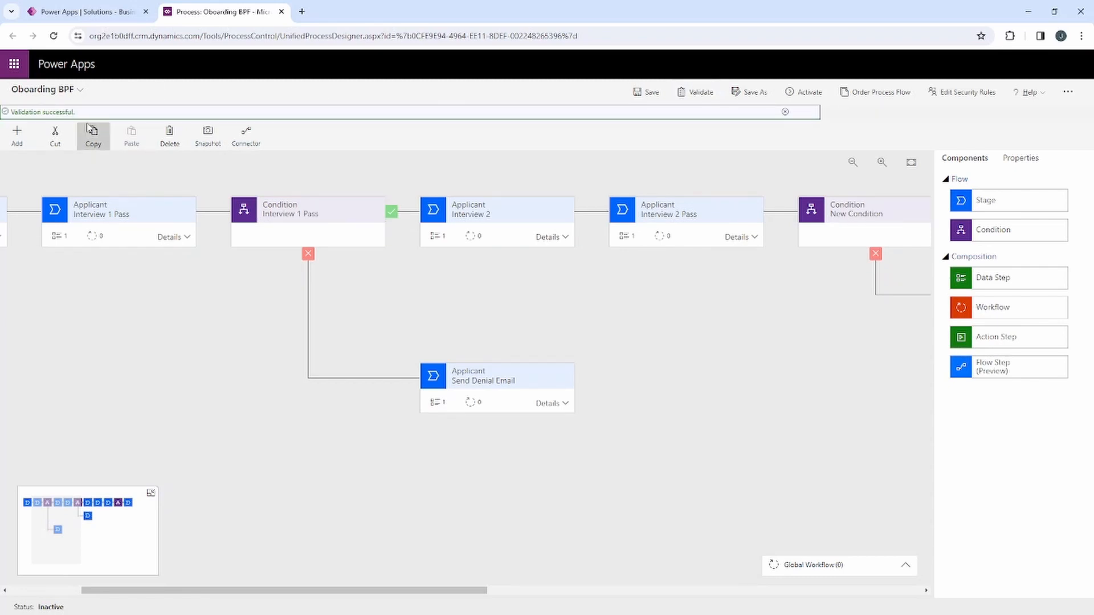
mouse_move(4, 95)
left_mouse_down()
mouse_move(66, 131)
mouse_move(81, 128)
left_mouse_up()
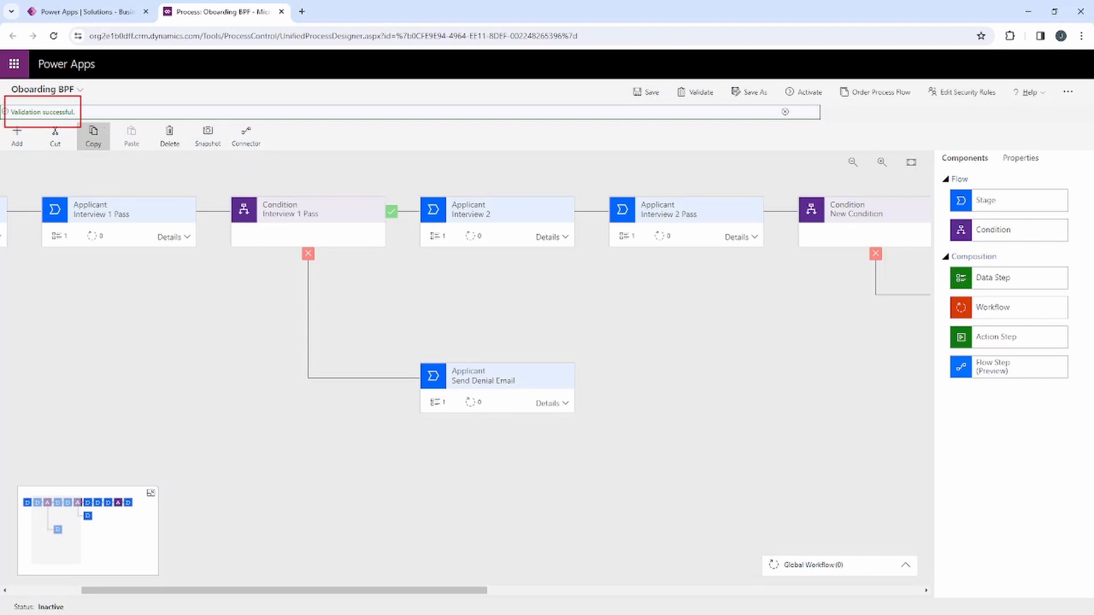
left_click(648, 94)
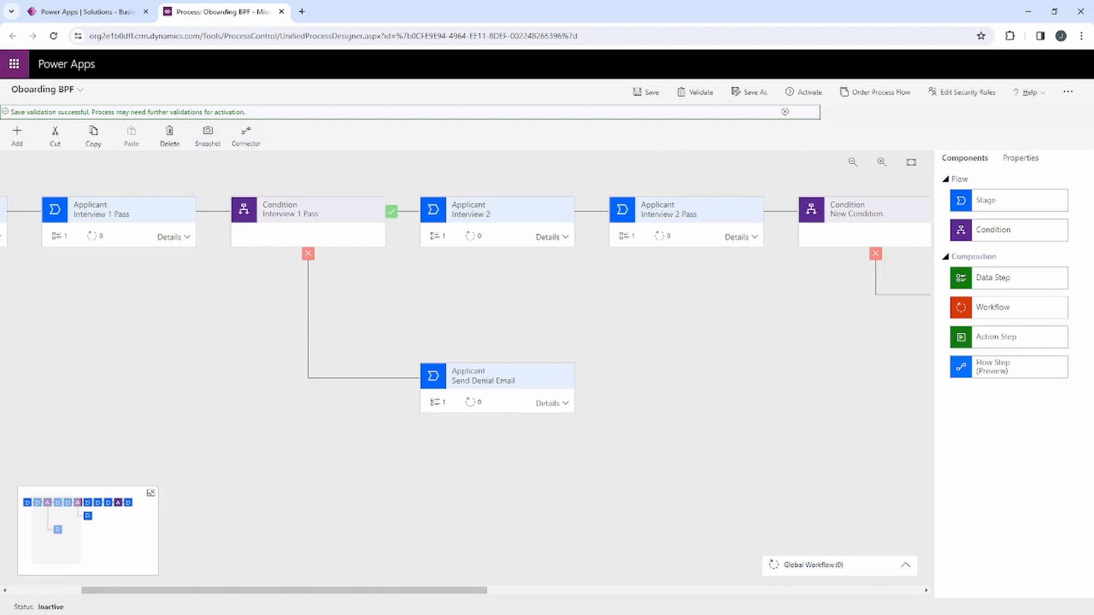
Step: Activate the Oboarding BPF process and confirm the activation
mouse_move(776, 81)
left_mouse_down()
mouse_move(835, 100)
mouse_move(841, 137)
left_mouse_up()
left_click(807, 96)
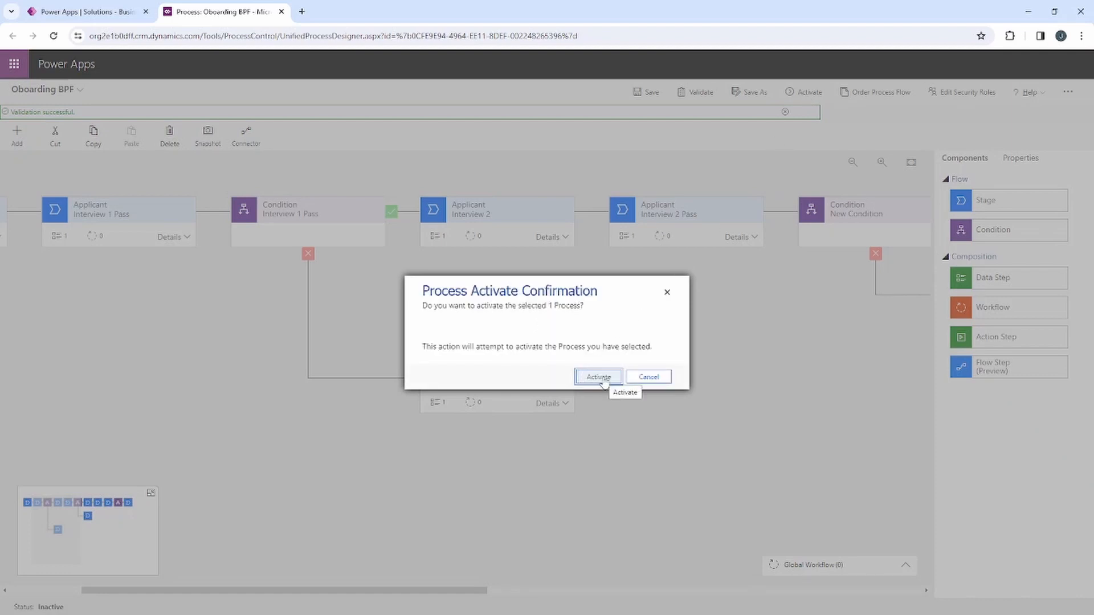
left_click(604, 380)
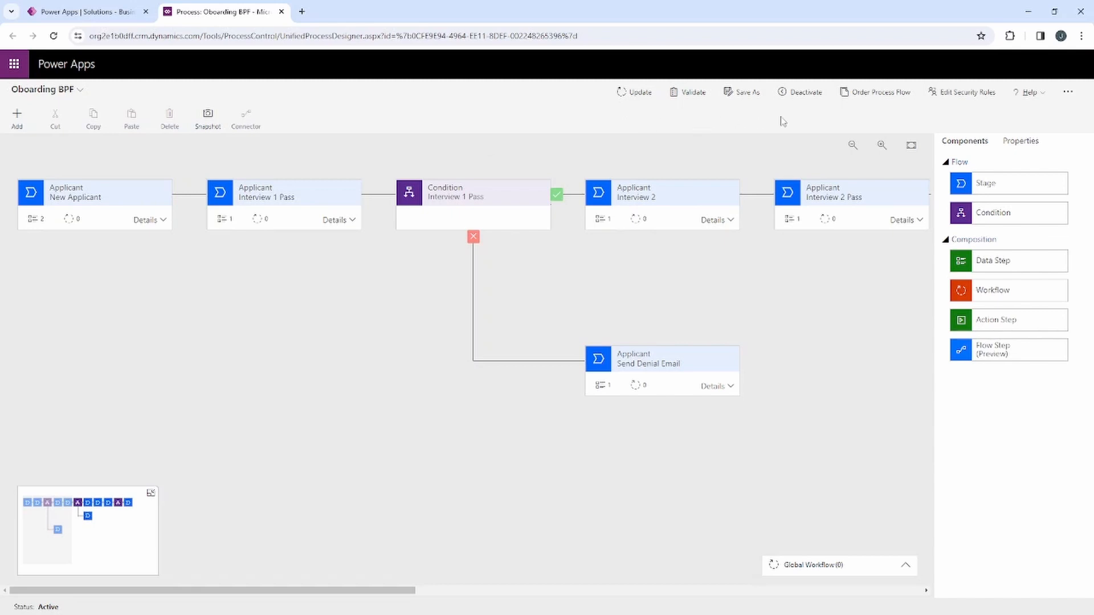
key("ctrl+2")
left_click_drag(799, 100, 795, 135)
key("Escape")
Step: Close the process designer tab and finish the editing session to refresh the Business Onboarding object list and check Oboarding BPF's status
left_click(281, 12)
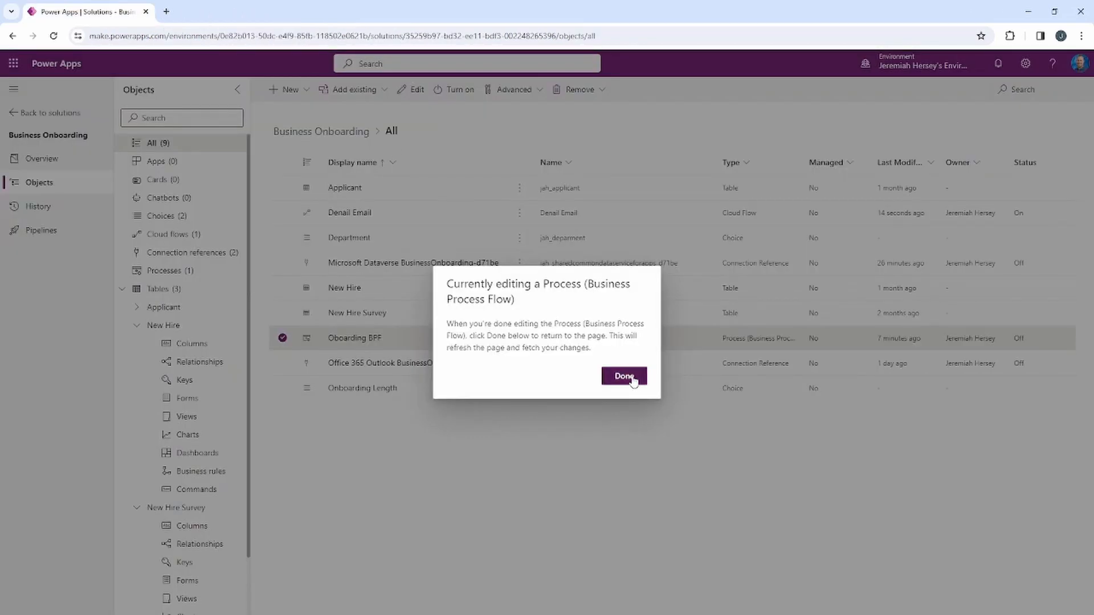
left_click(624, 376)
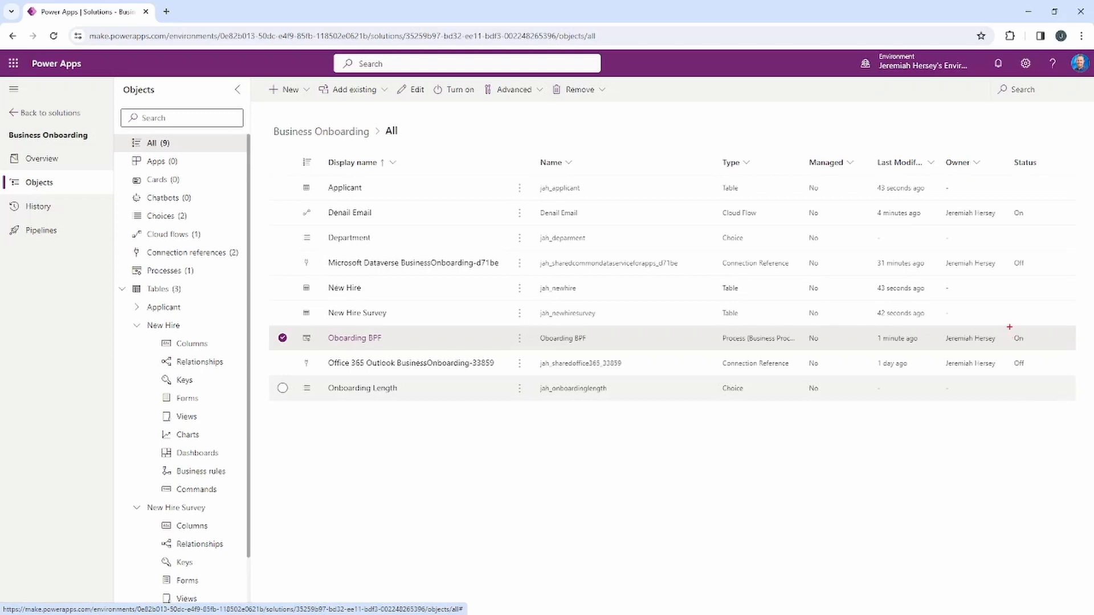
mouse_move(1007, 326)
left_mouse_down()
mouse_move(1046, 356)
mouse_move(1001, 417)
left_mouse_up()
key("Escape")
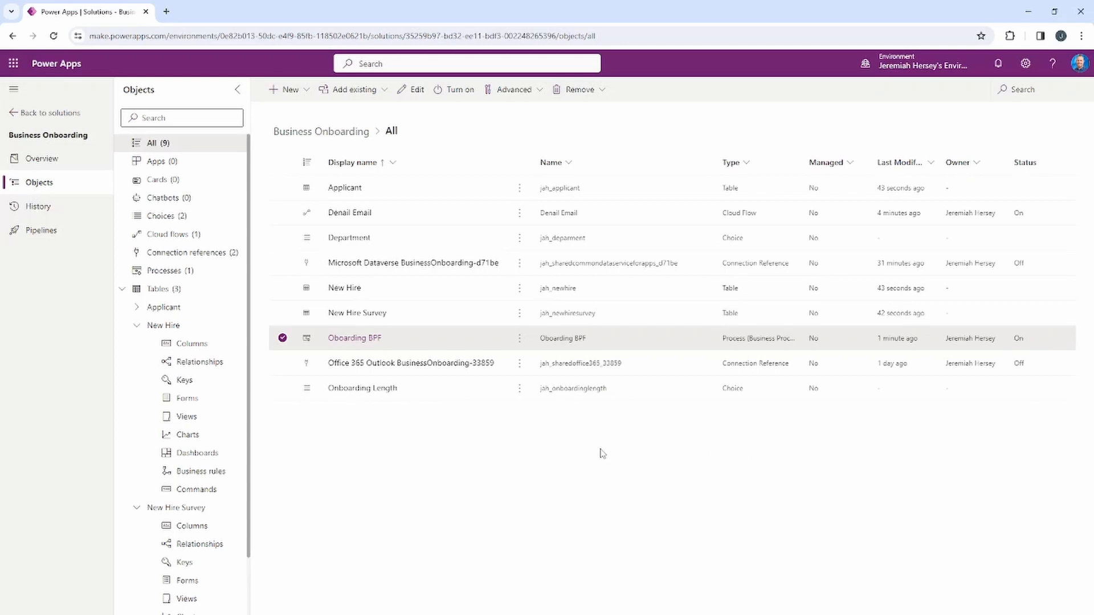